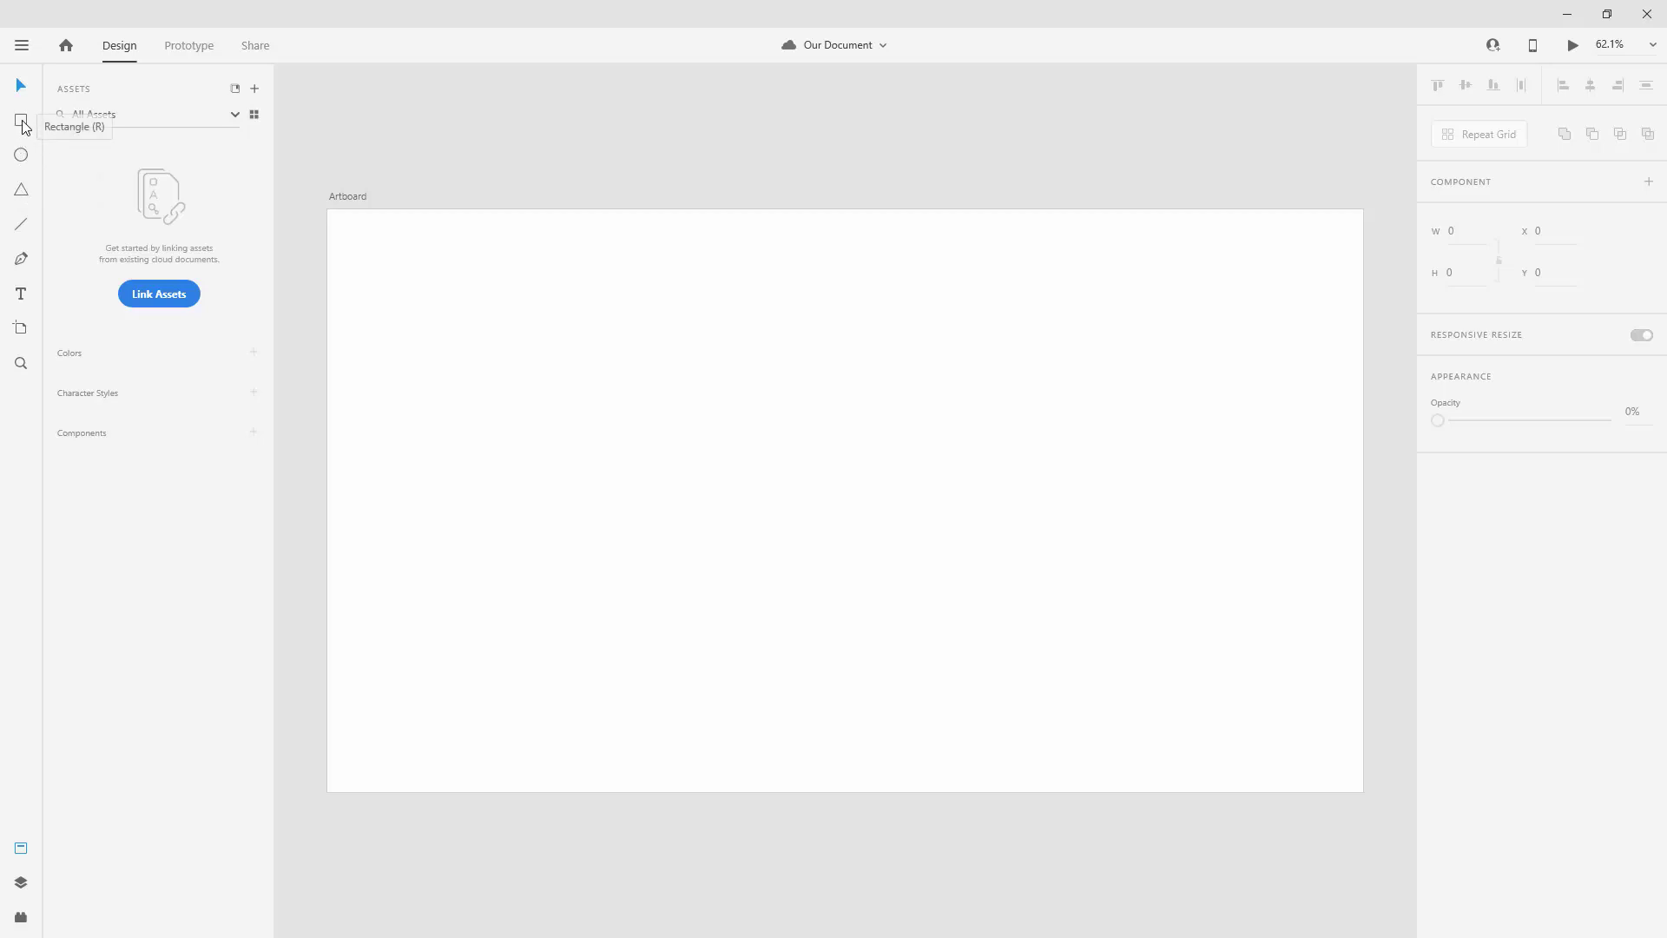
Draw a 431 × 271 rectangle in the artboard's upper left and show the Layers panel
left_click(20, 119)
left_click_drag(419, 323, 651, 469)
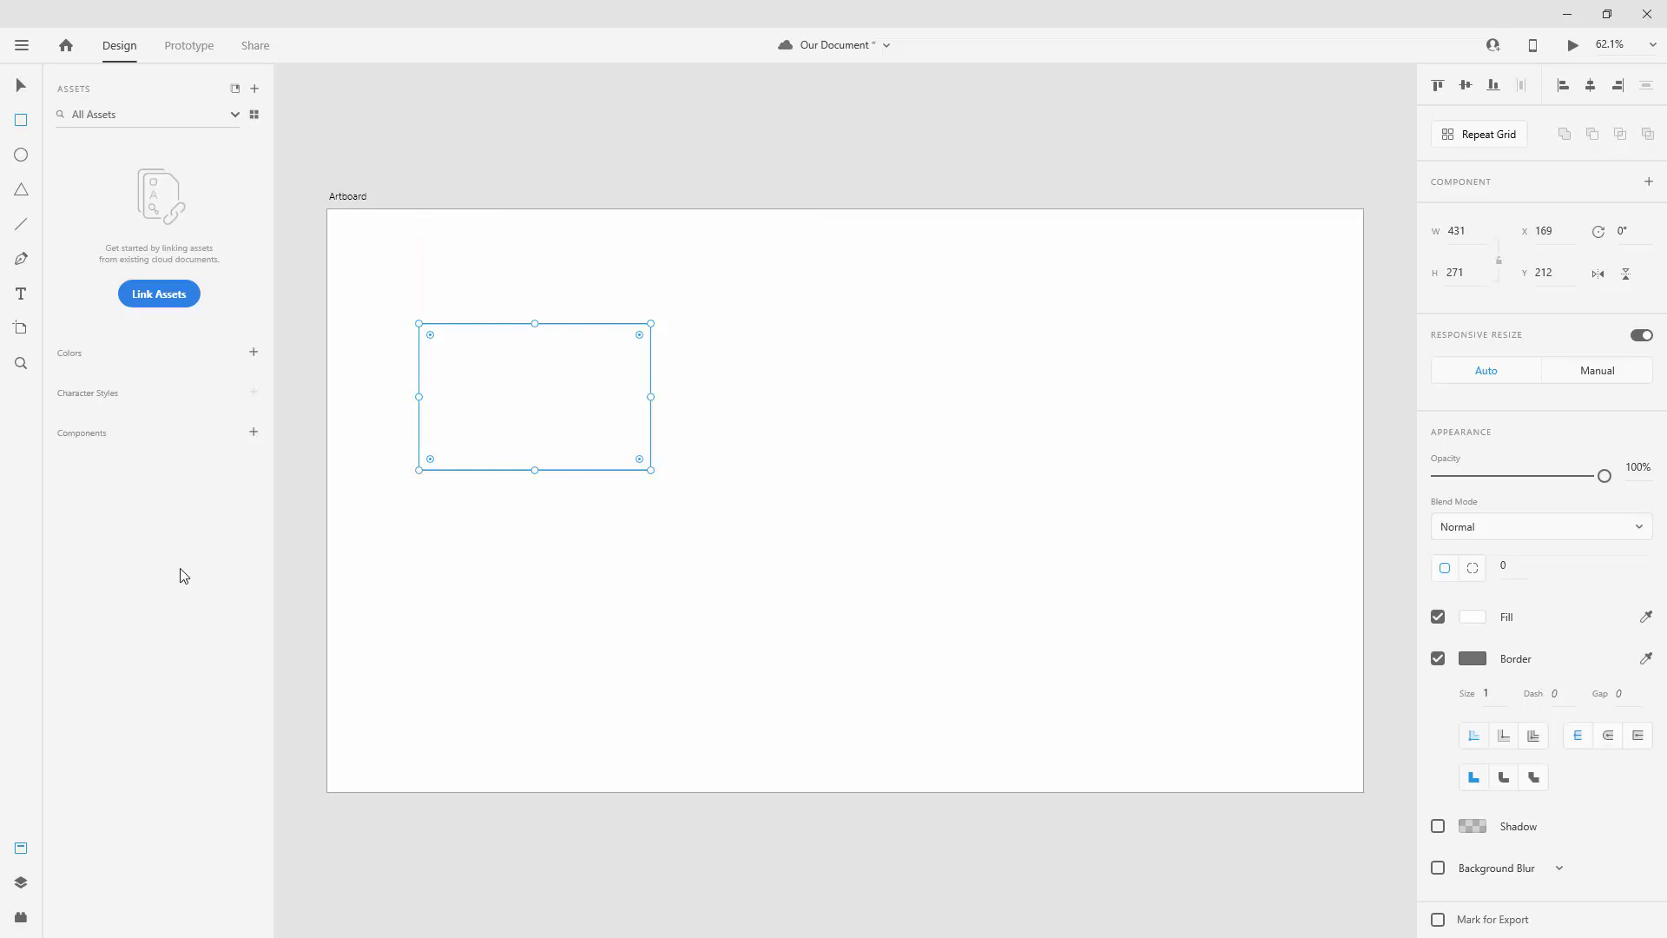
left_click(17, 885)
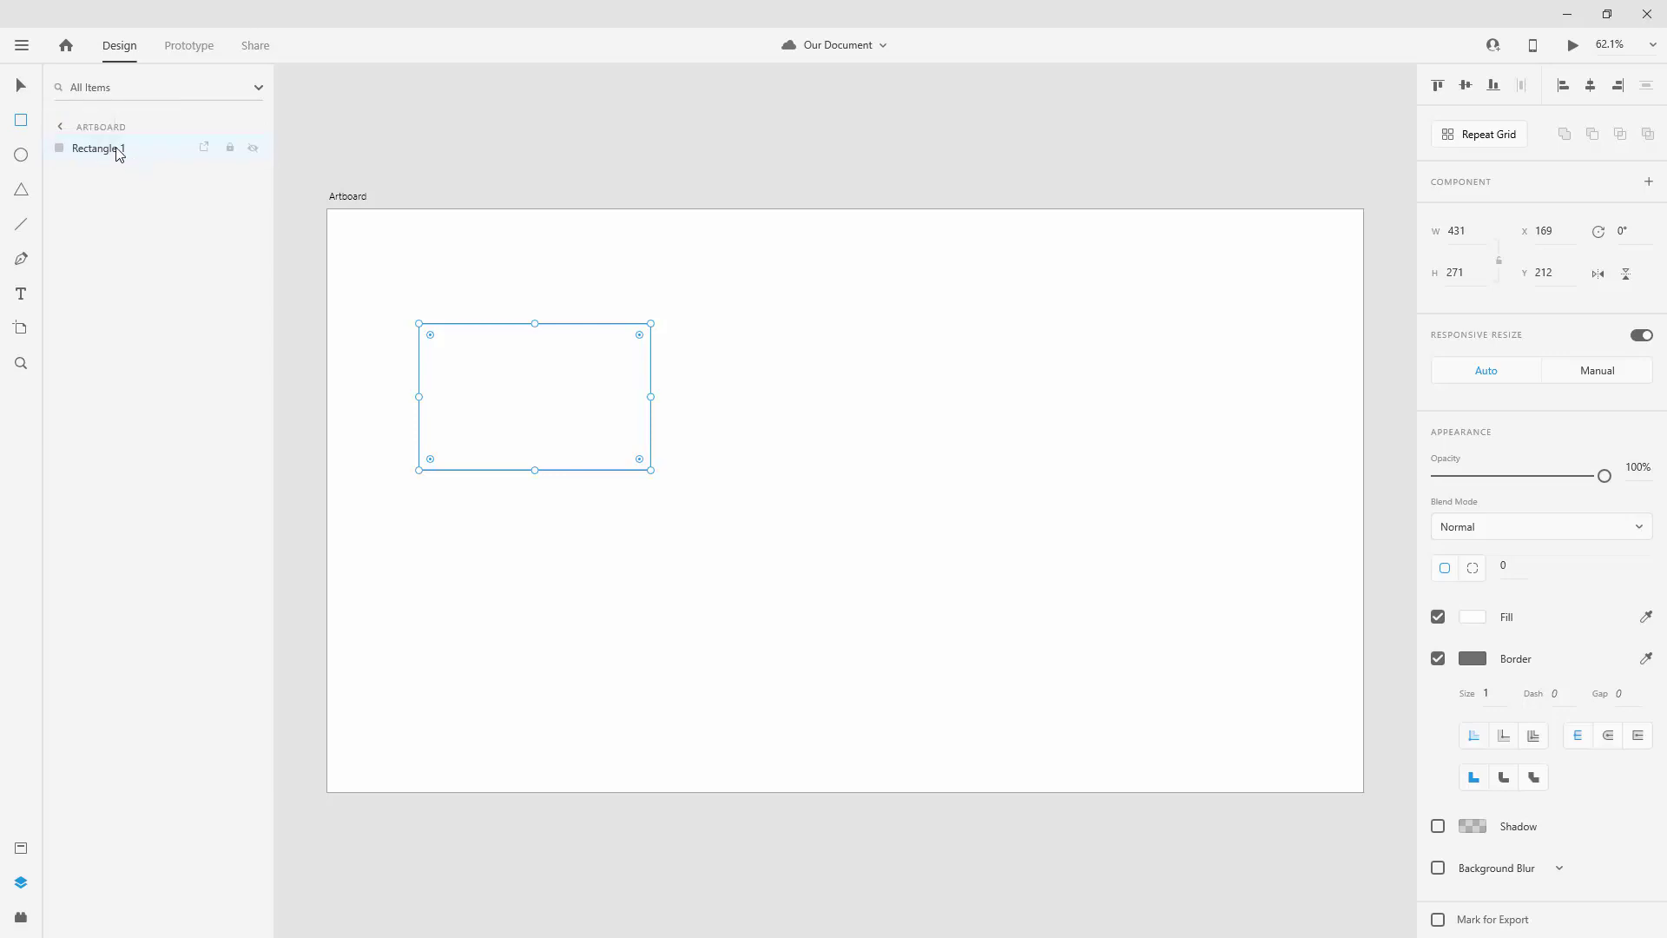
Draw two more rectangles to the right, then undo them
left_click_drag(719, 332, 961, 514)
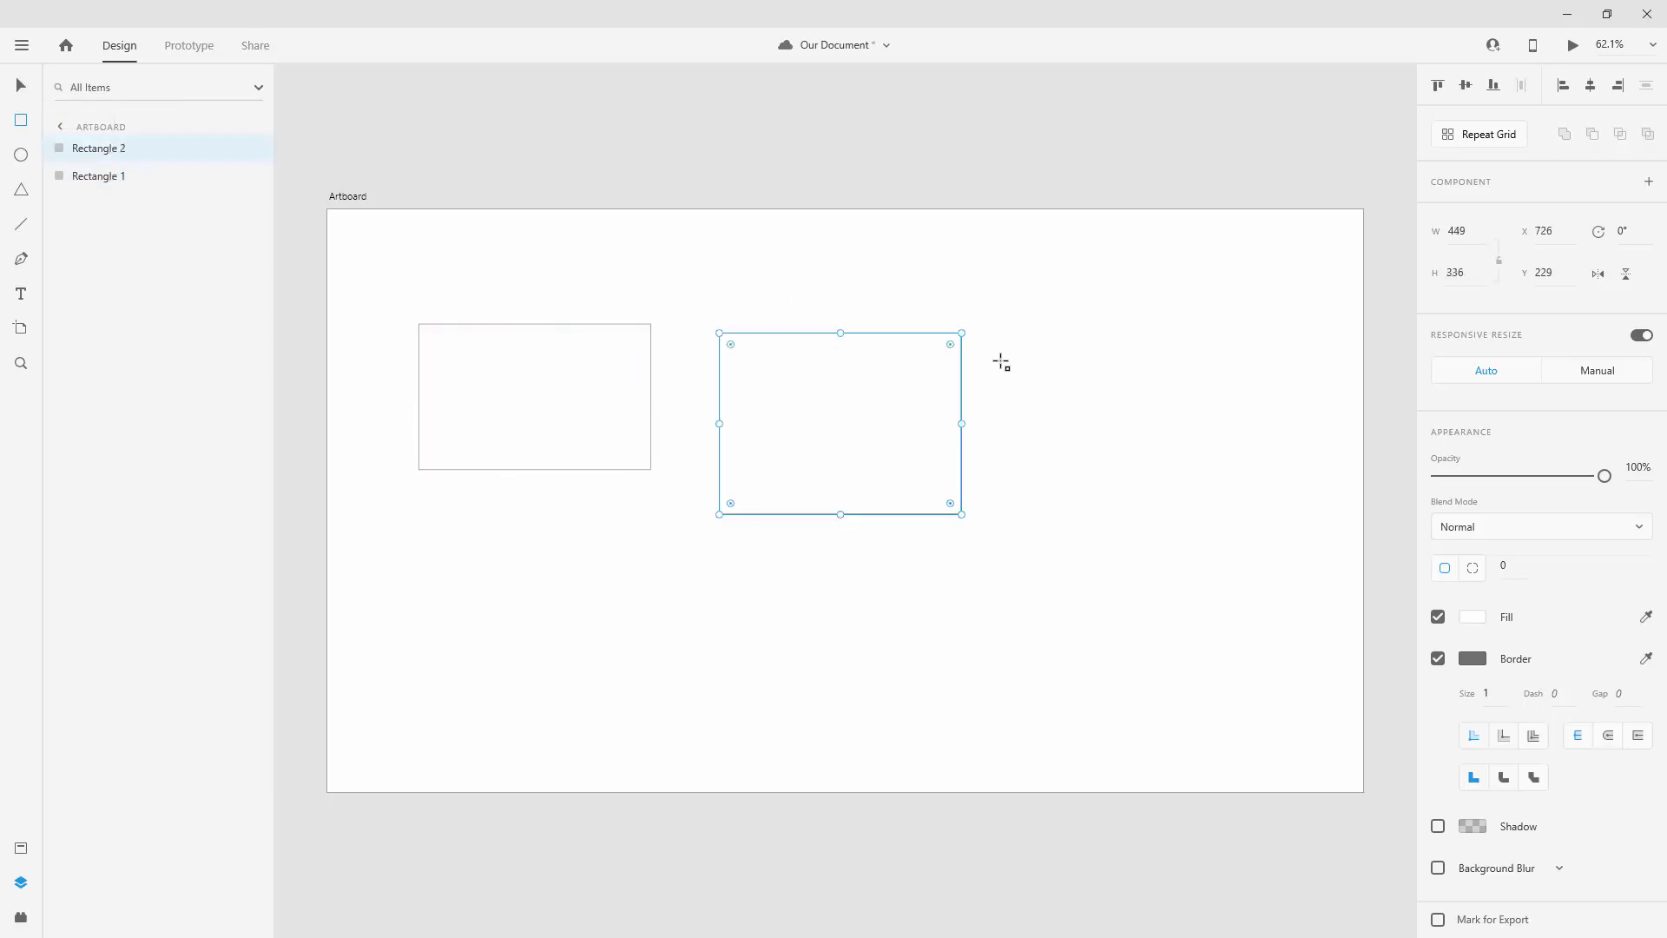
left_click_drag(1002, 358, 1206, 552)
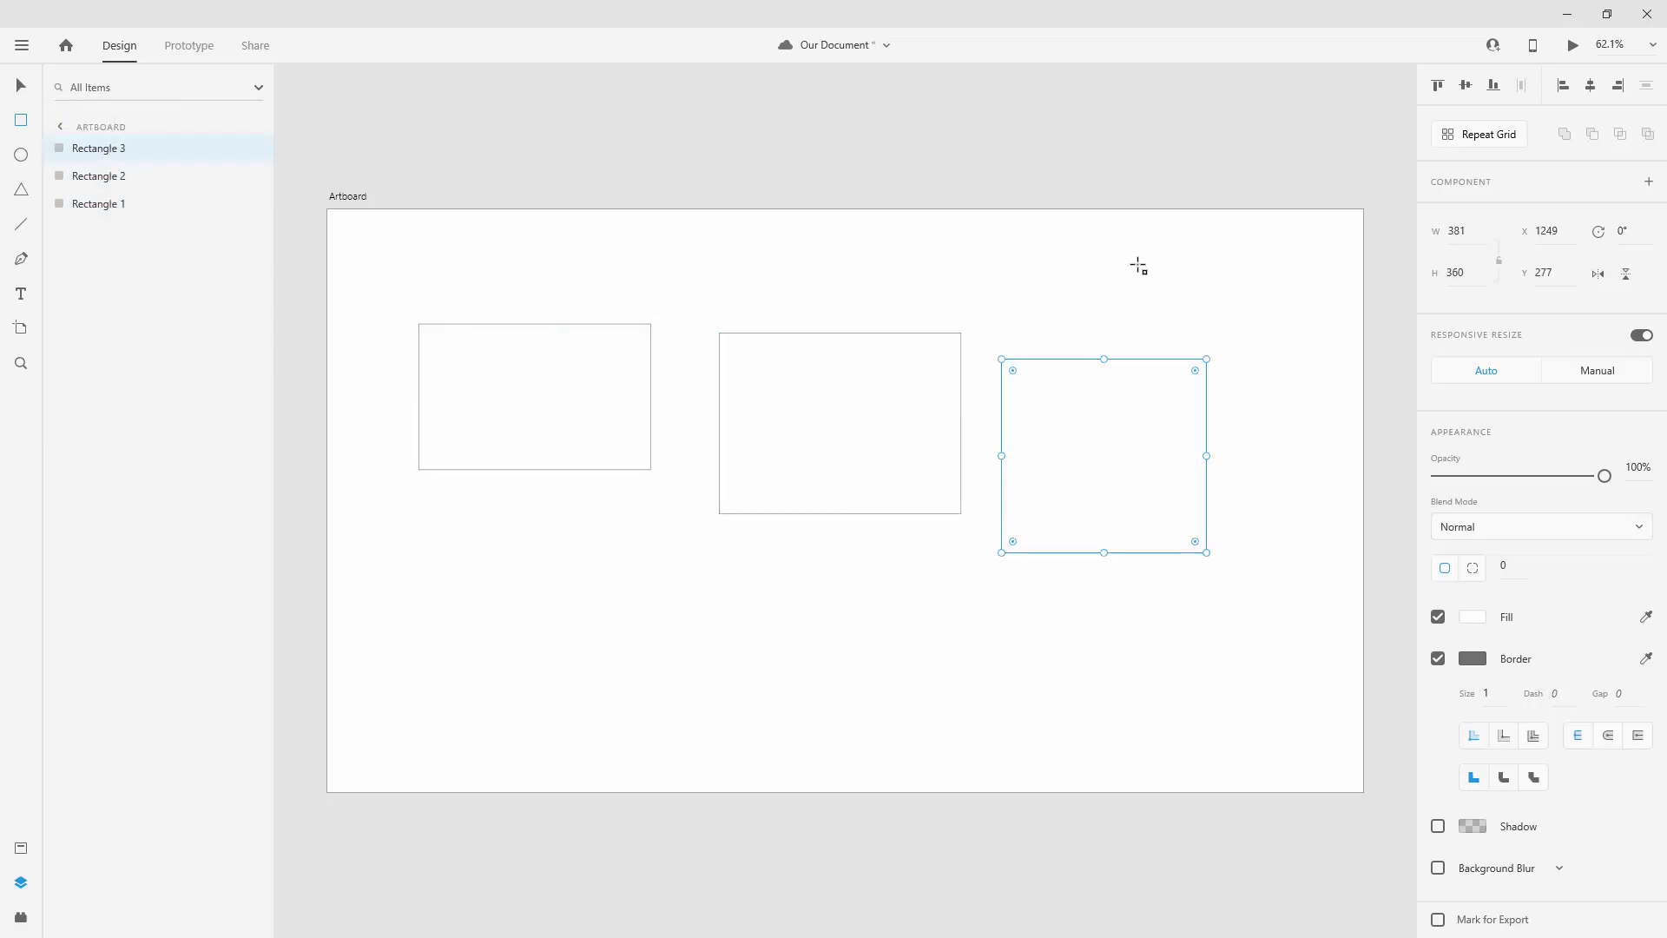
key("ctrl+z")
key("ctrl+z")
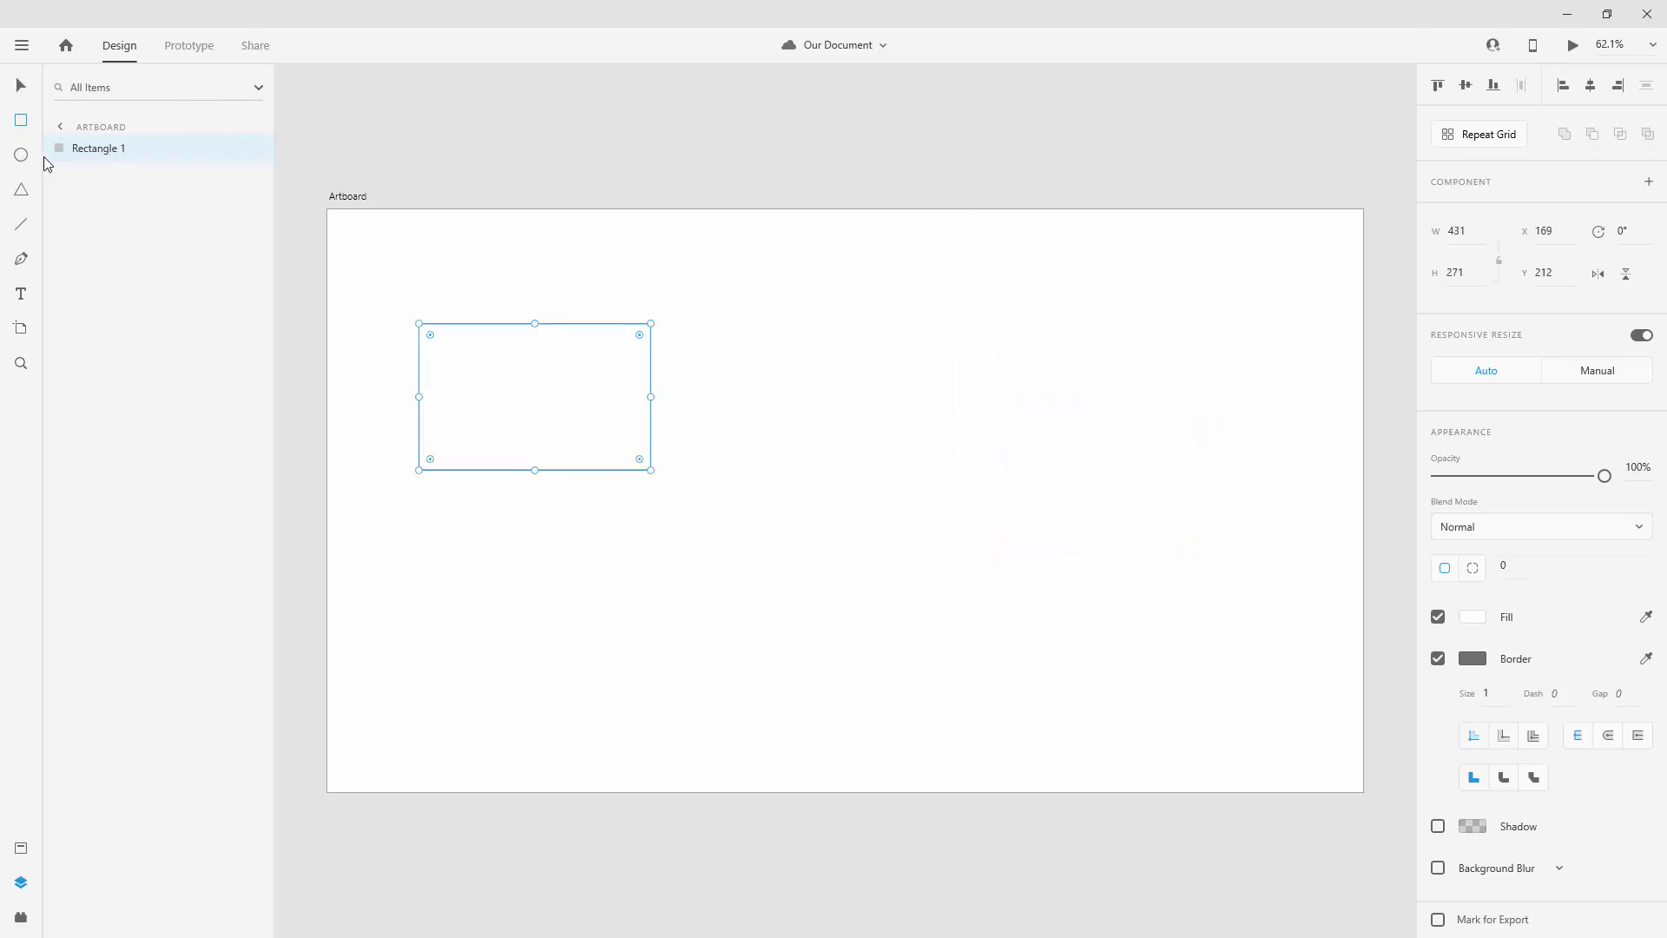
Rename the layer to 'shape 1' and move the rectangle to the artboard centre (X 745, Y 405)
double_click(80, 148)
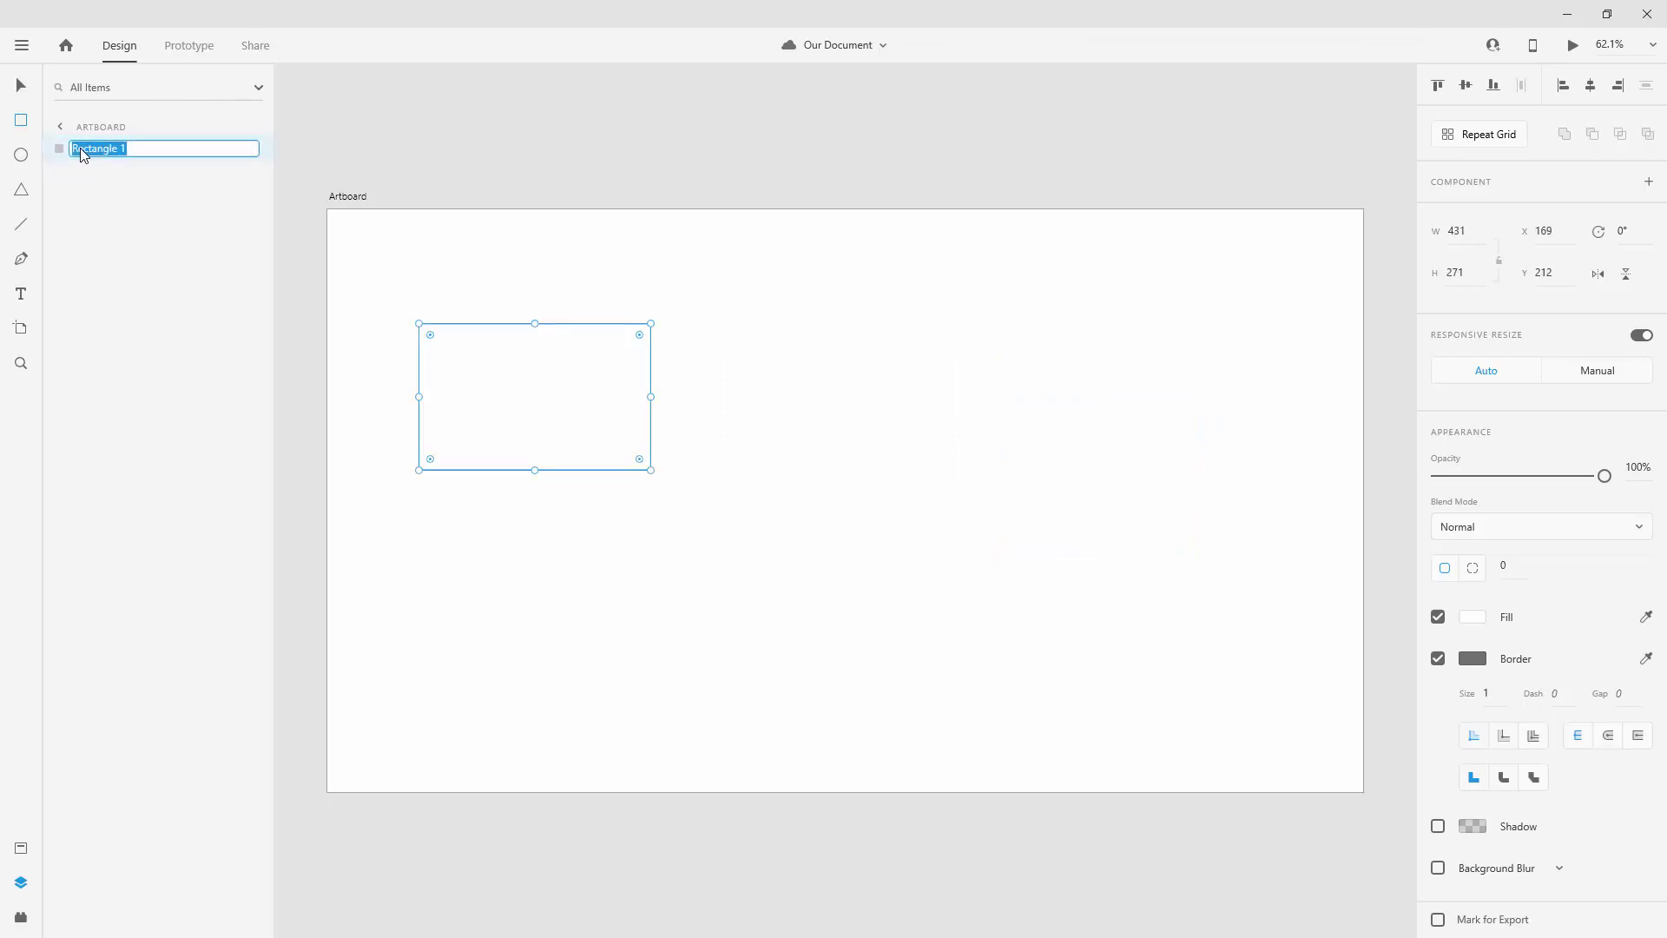
type("shape")
key("Return")
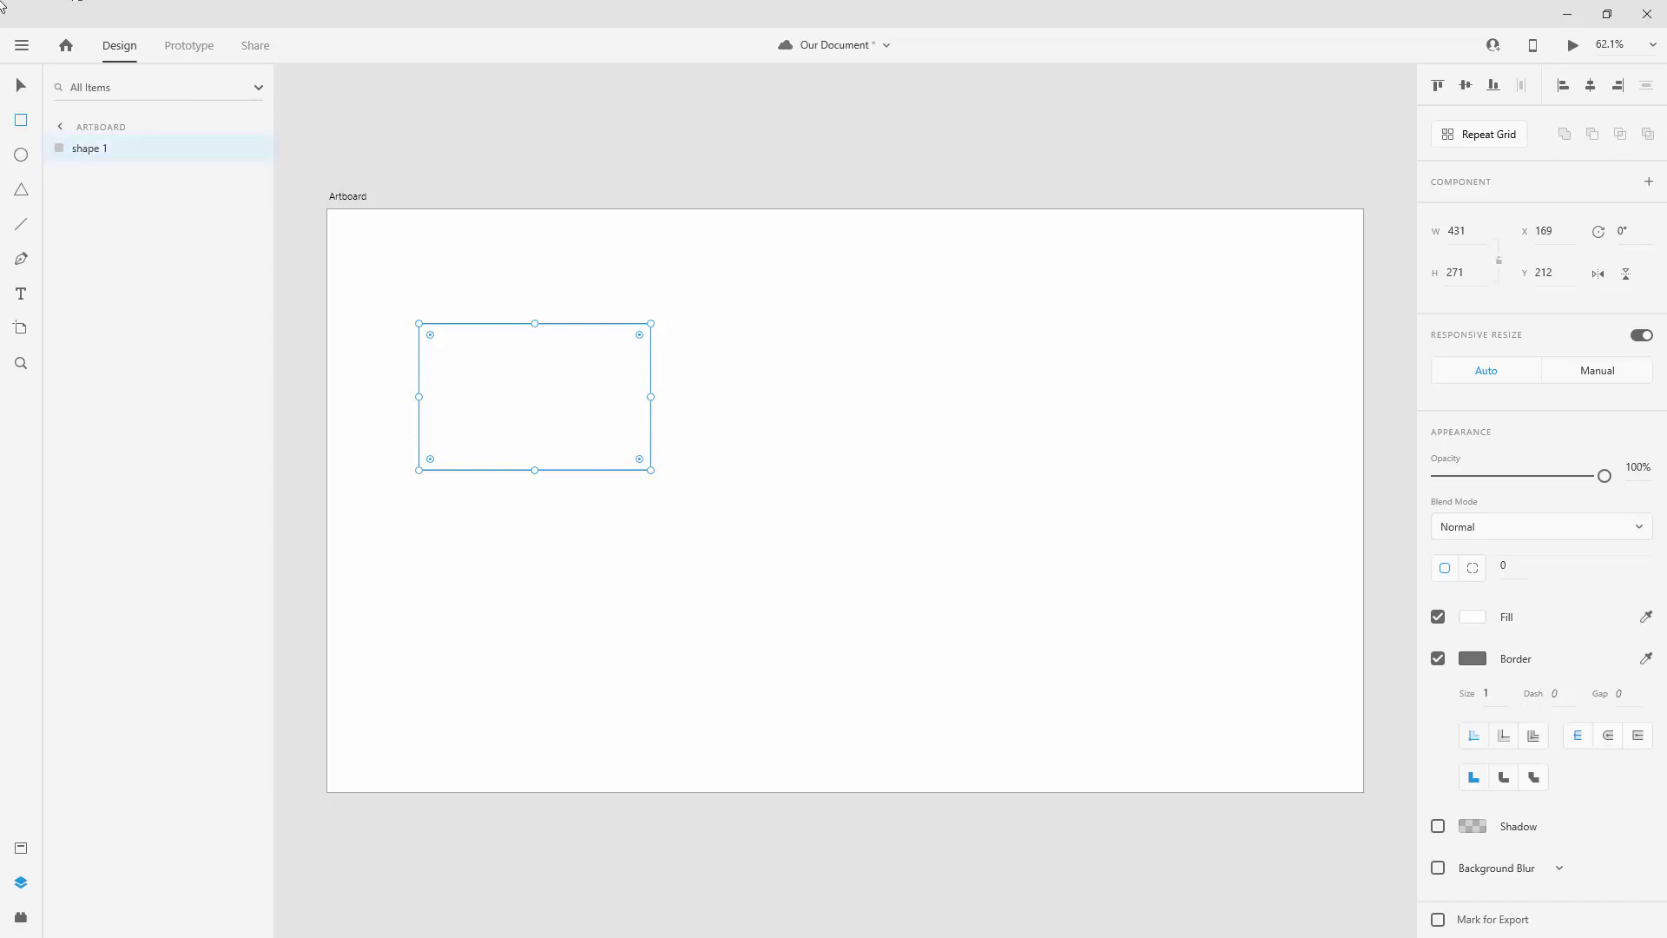
left_click(24, 90)
left_click_drag(605, 405, 870, 519)
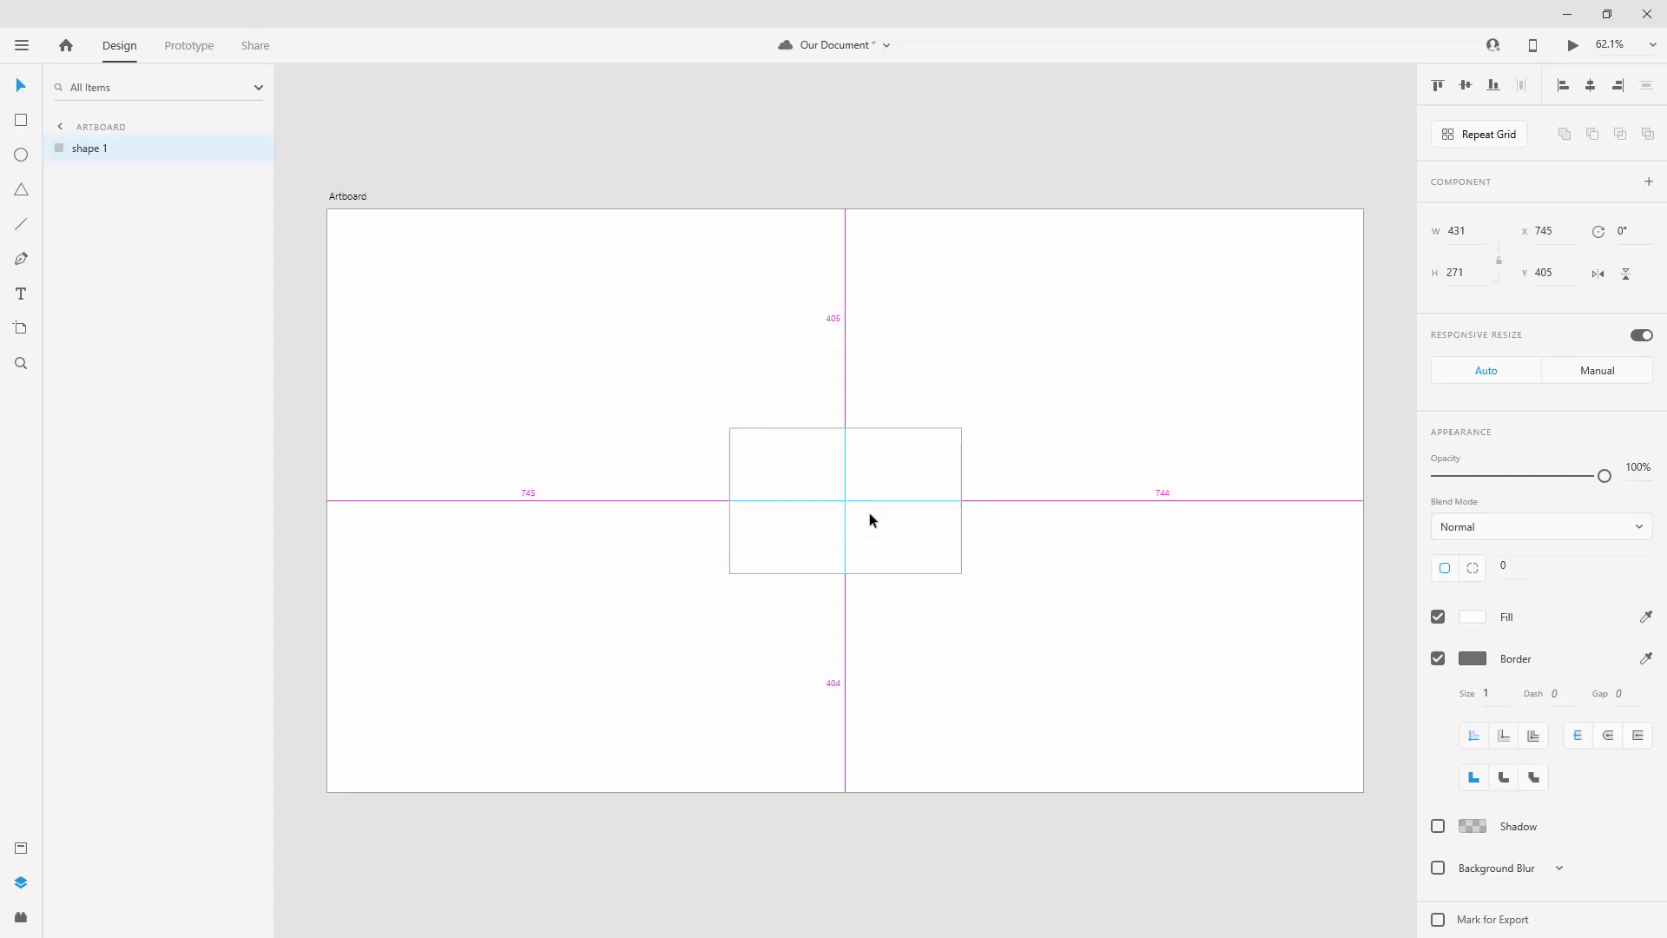
left_click_drag(870, 516, 870, 515)
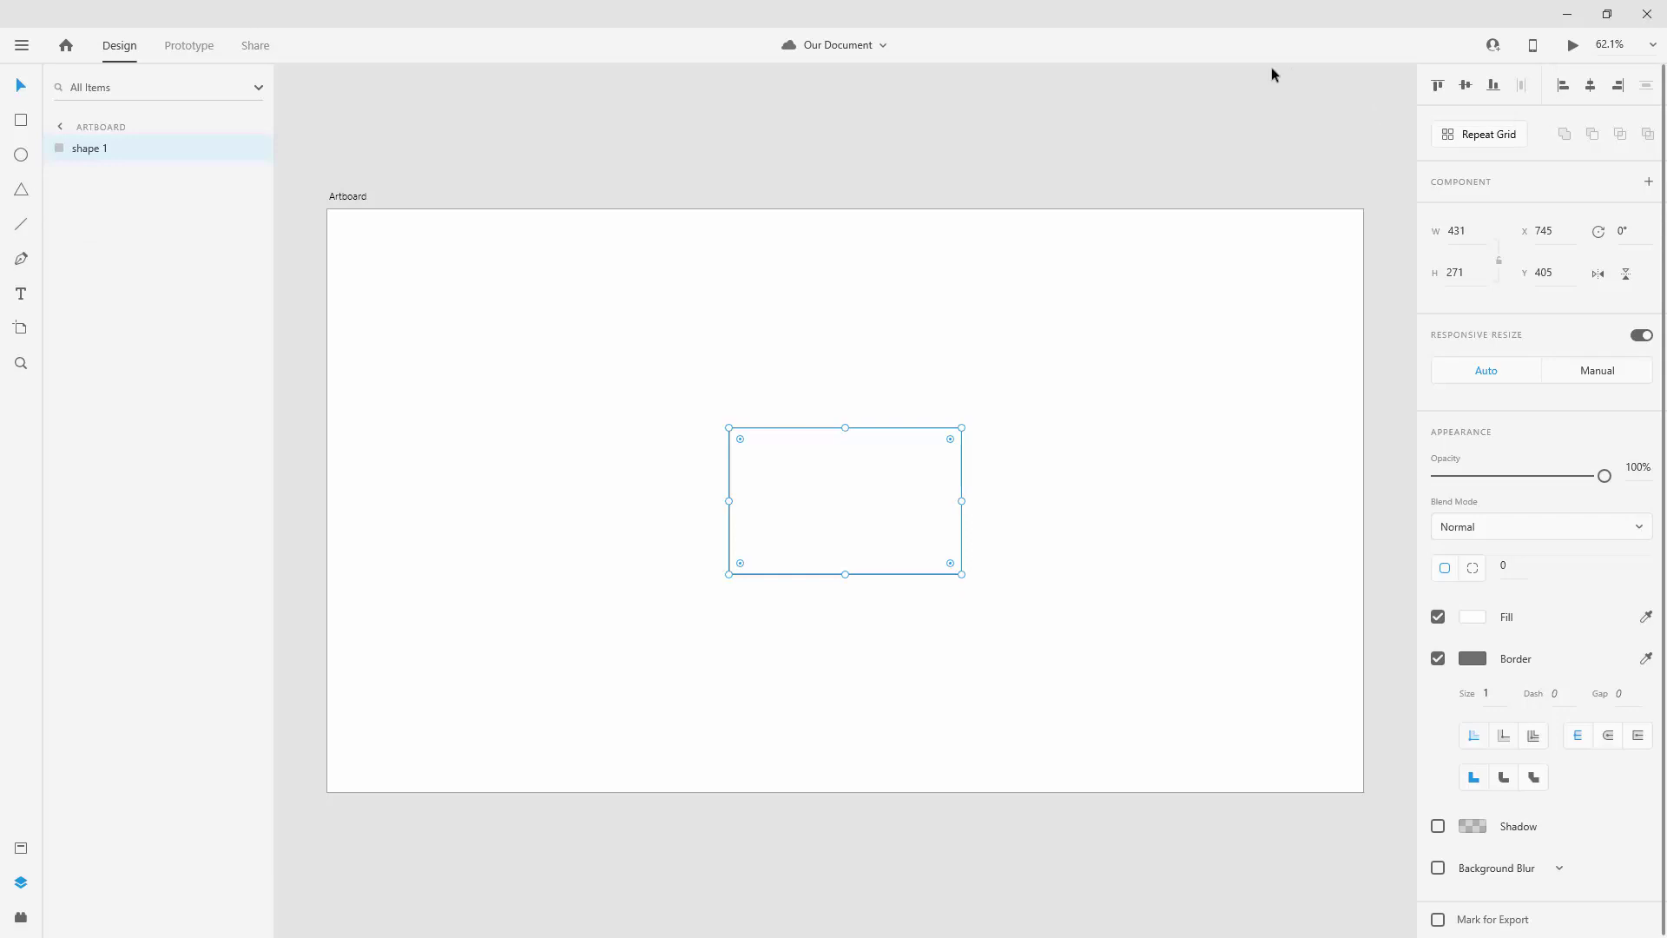
left_click(1438, 86)
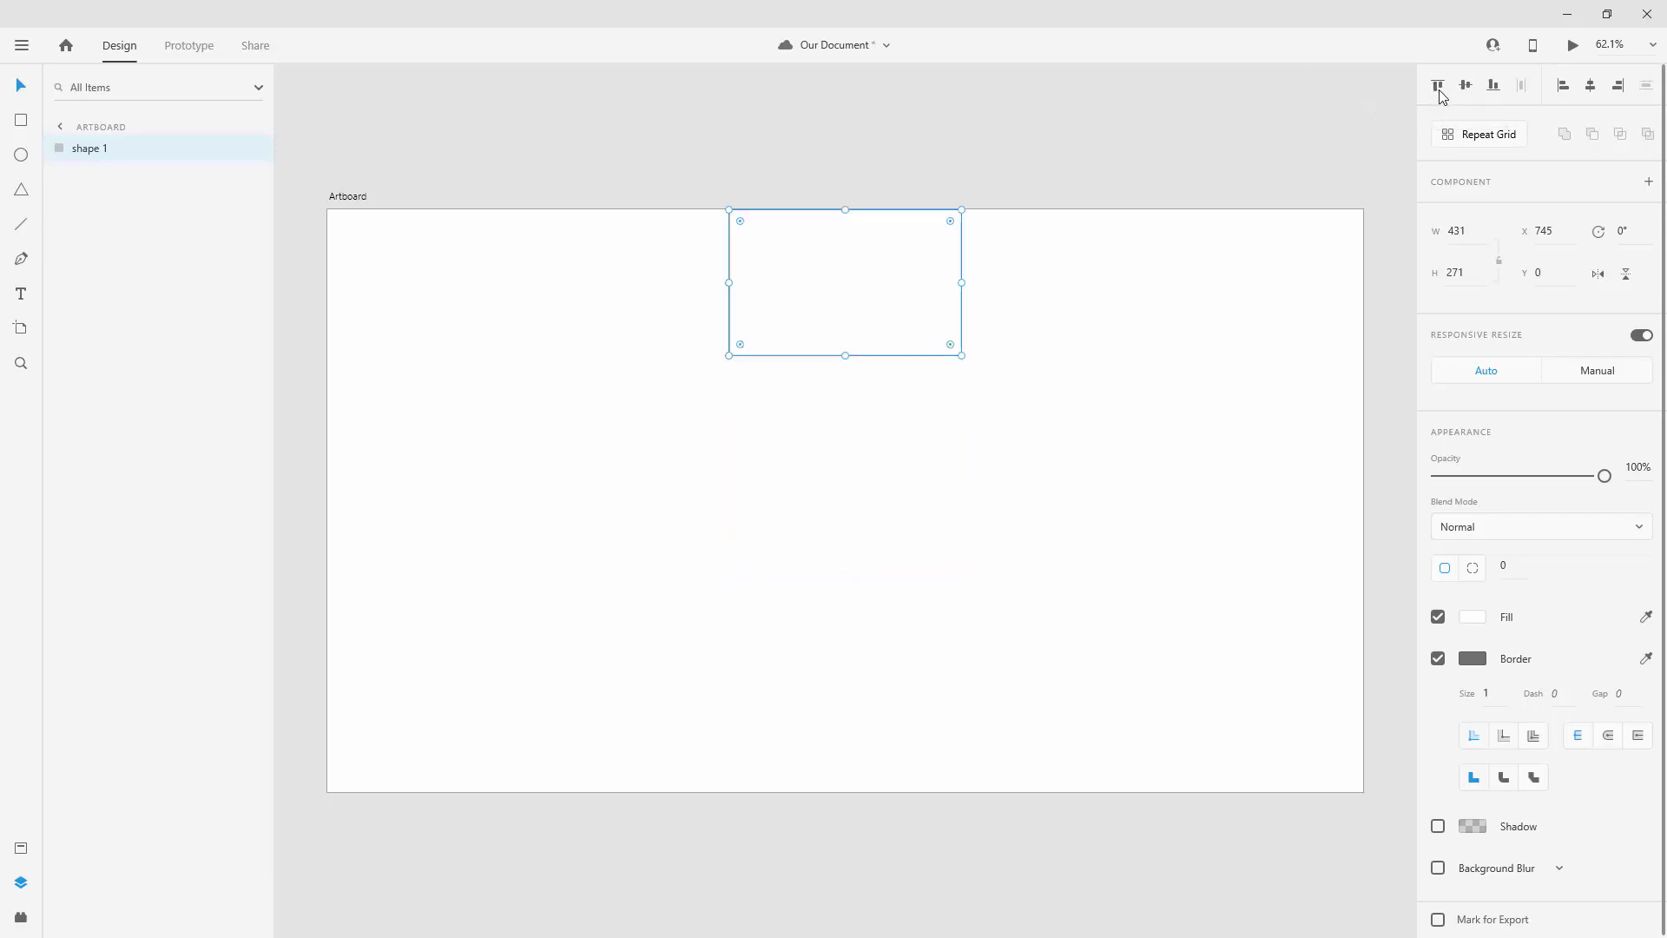
left_click(1466, 84)
left_click(1494, 84)
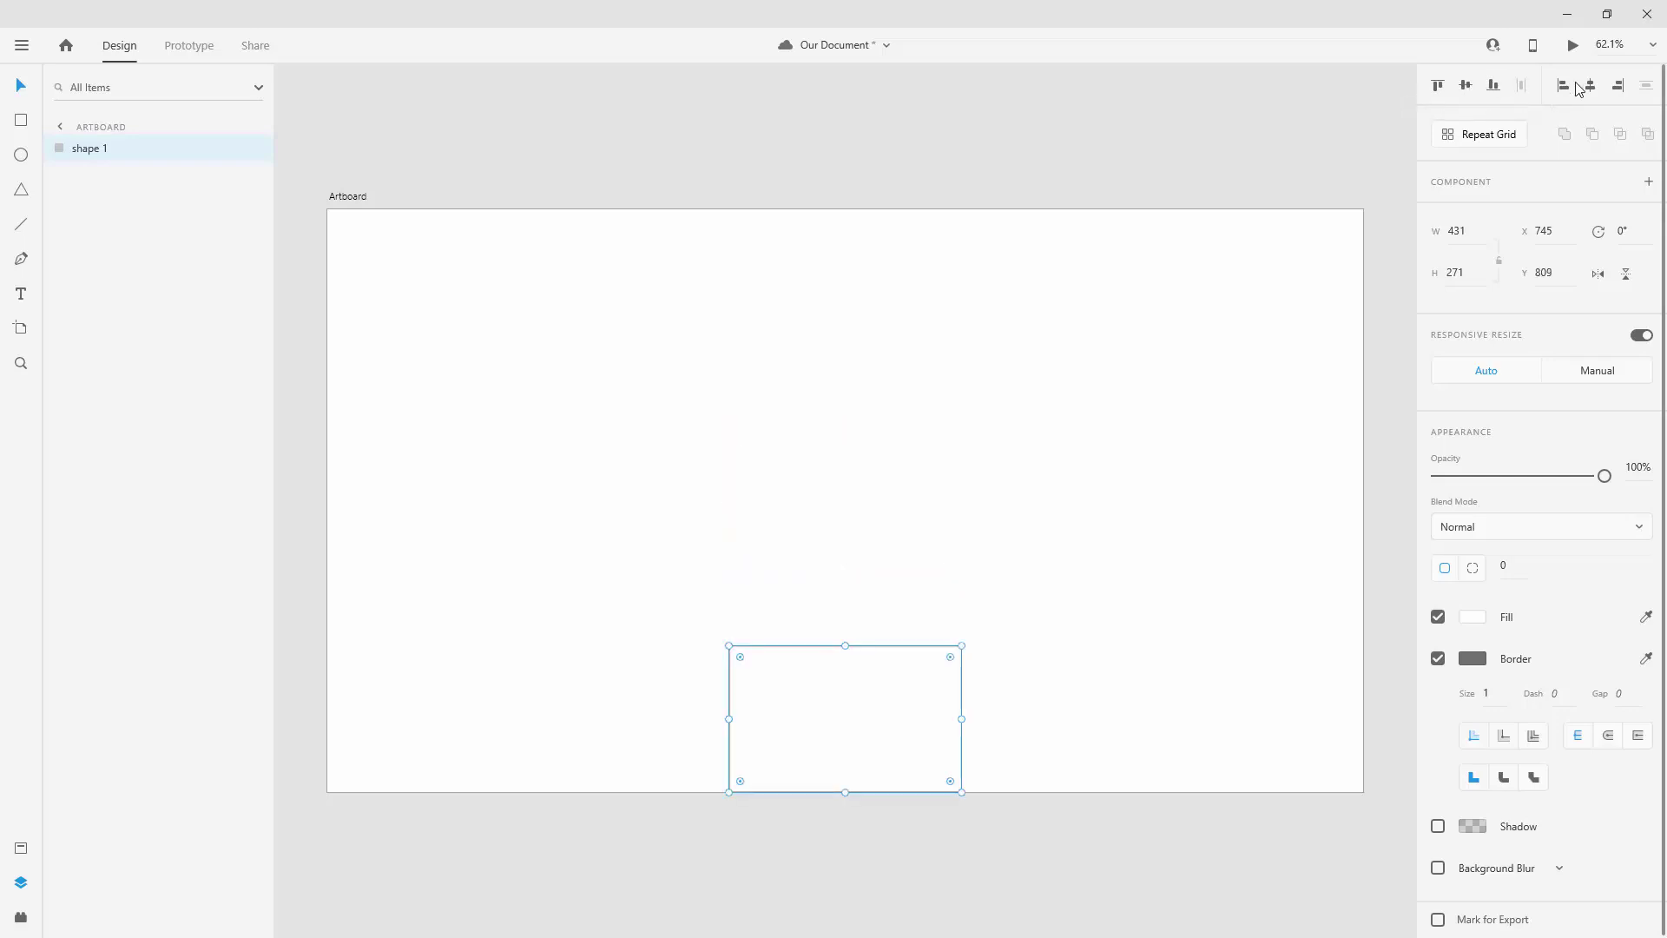
left_click(1564, 86)
left_click(1592, 86)
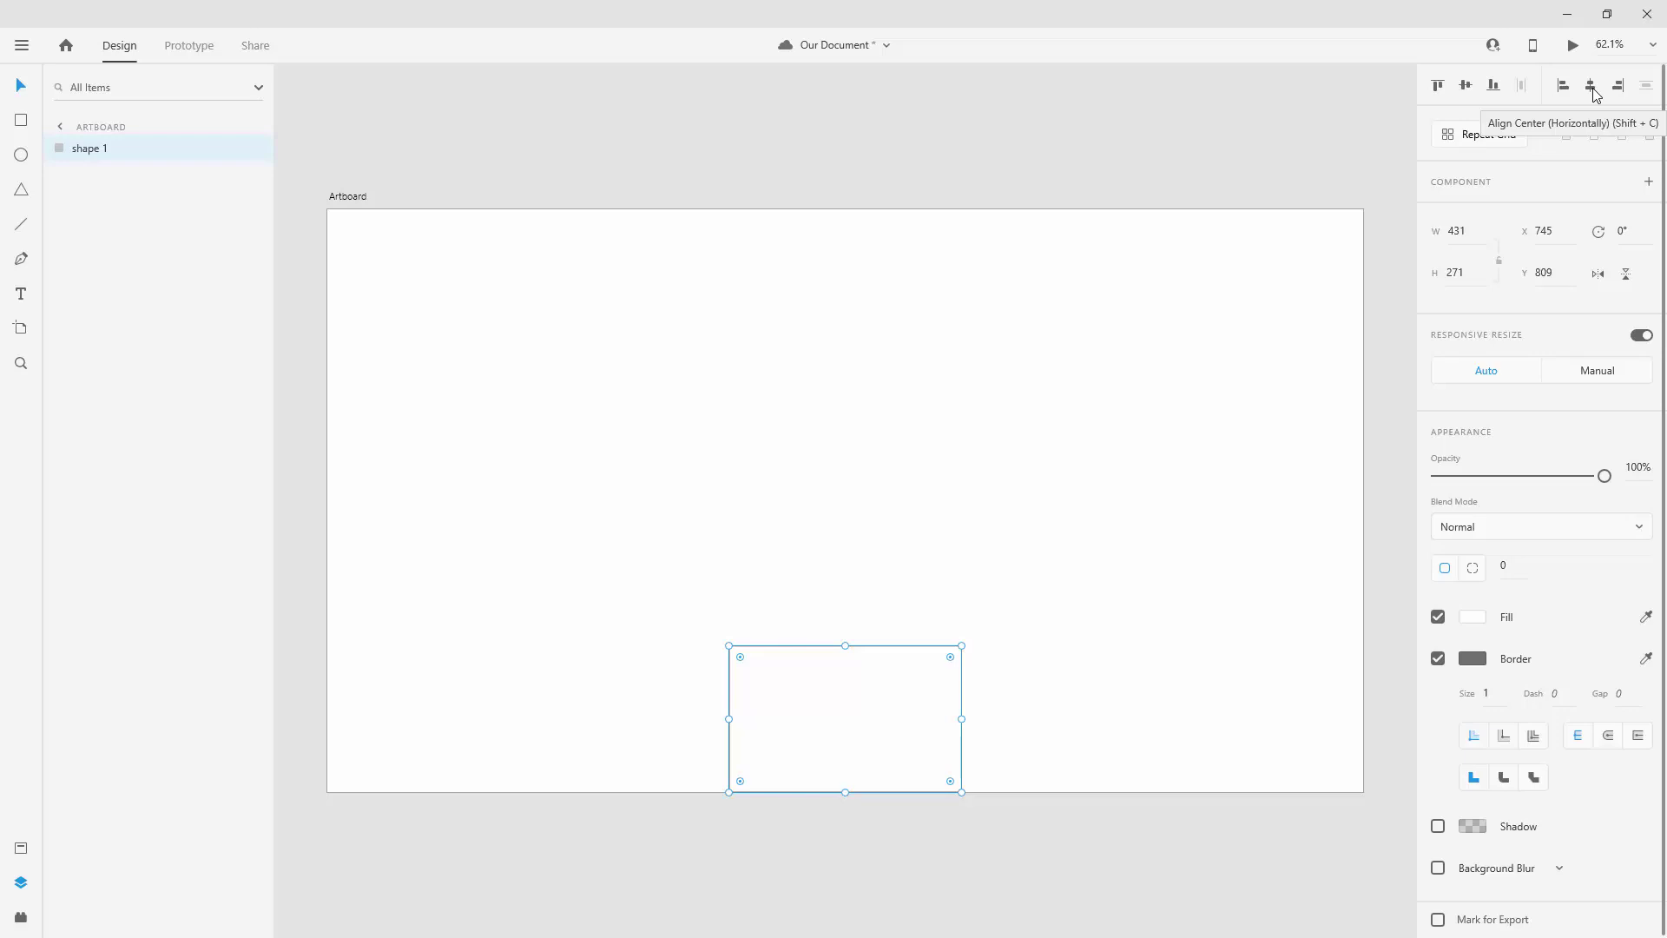
left_click(1467, 85)
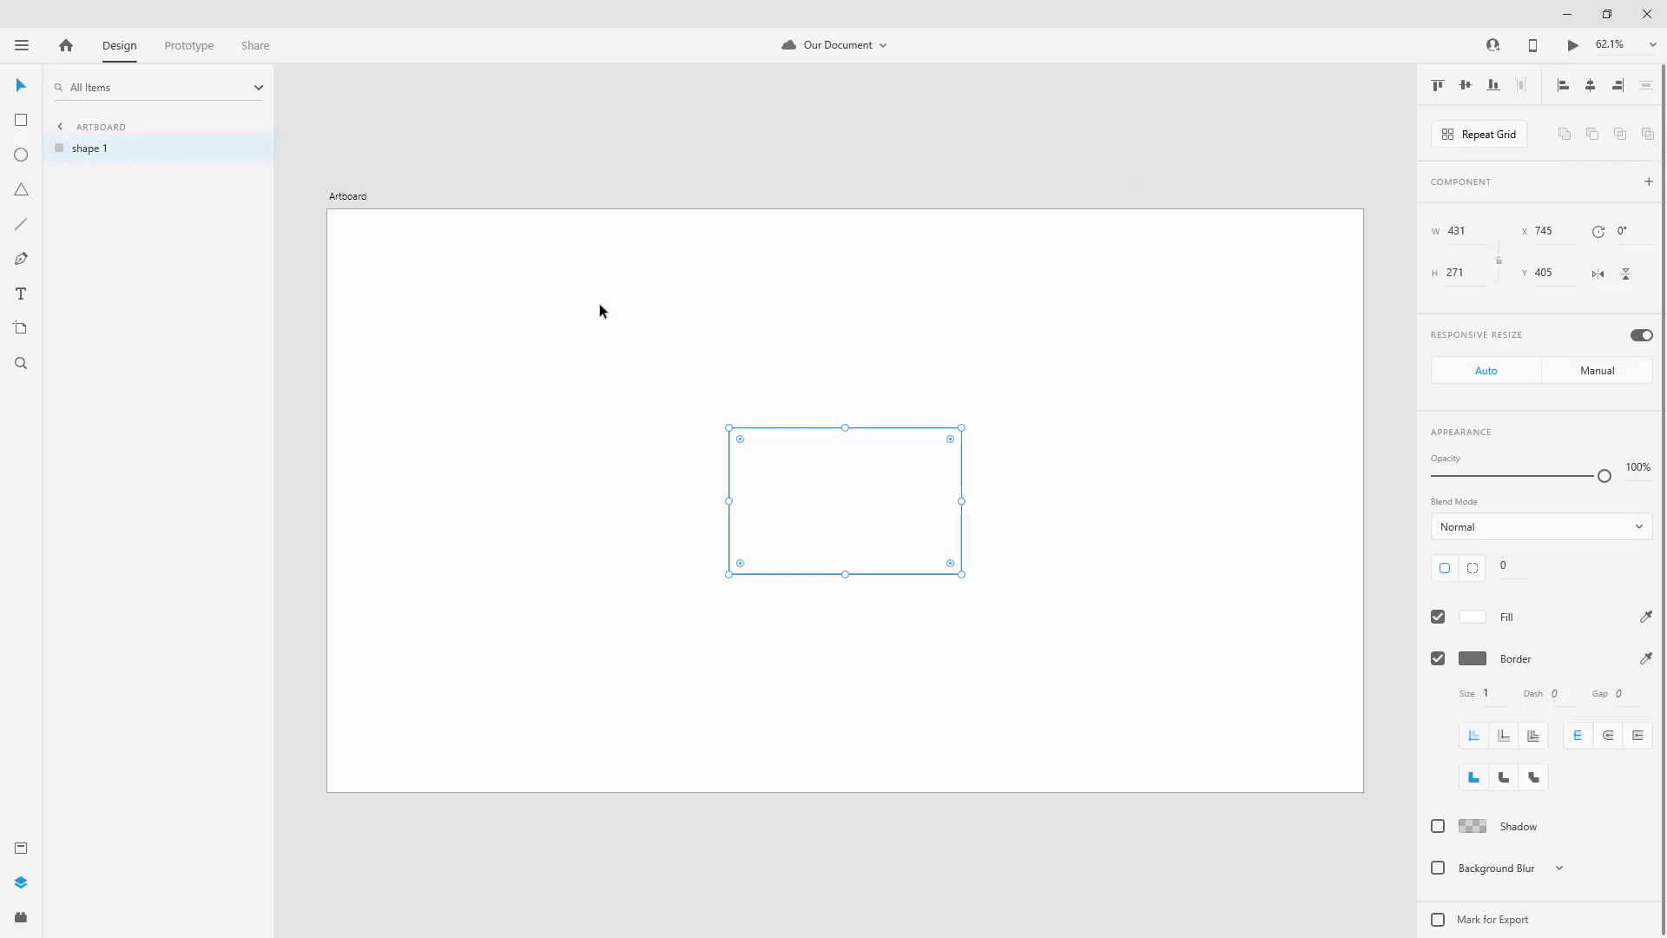
Duplicate the rectangle, offset the copy up-left overlapping the original, and select both
key("ctrl+d")
left_click_drag(837, 487, 708, 439)
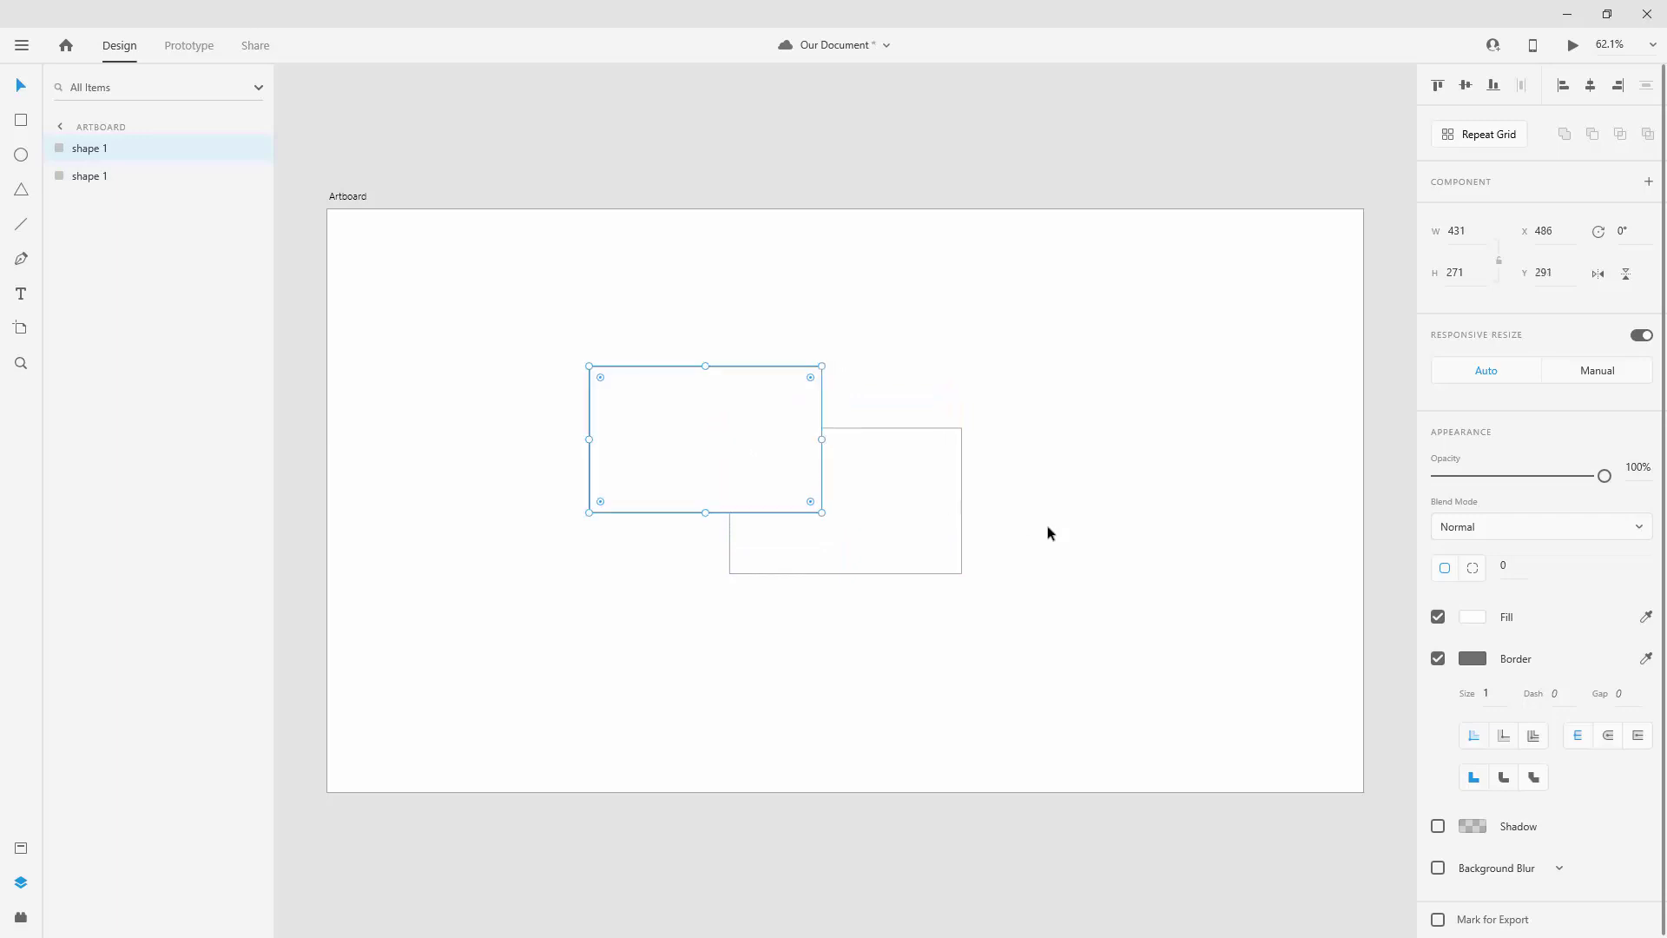
left_click(906, 494, "shift")
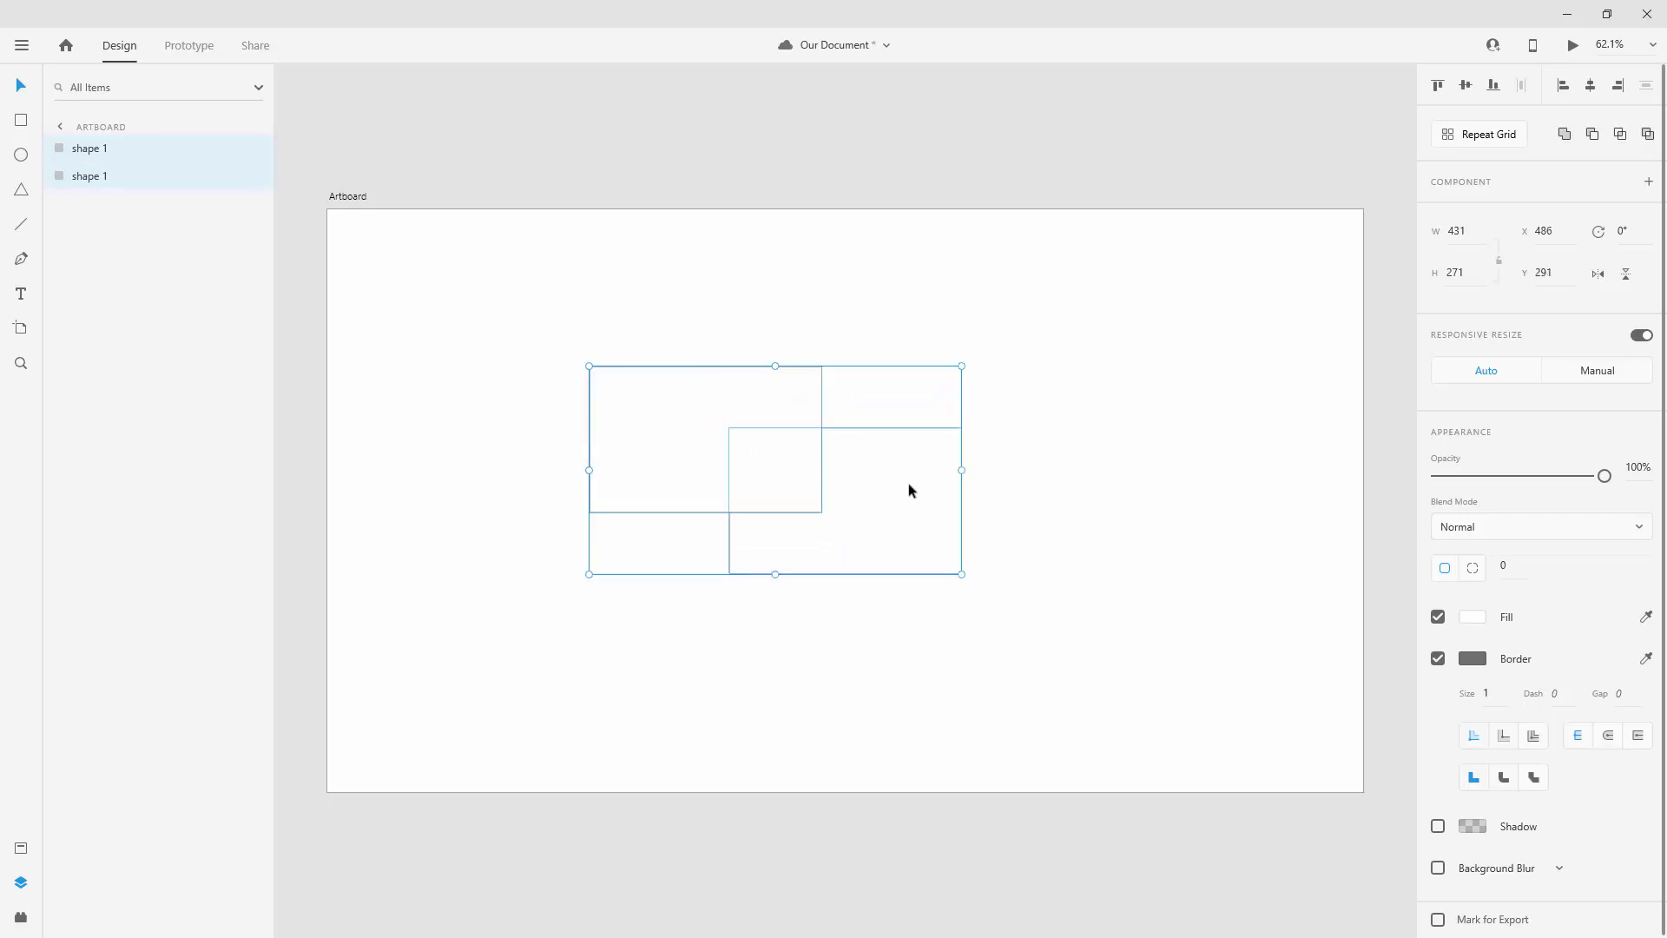
Try Add, Subtract and Intersect, then combine them with Exclude Overlap into 'Exclusion 1'
left_click(1563, 135)
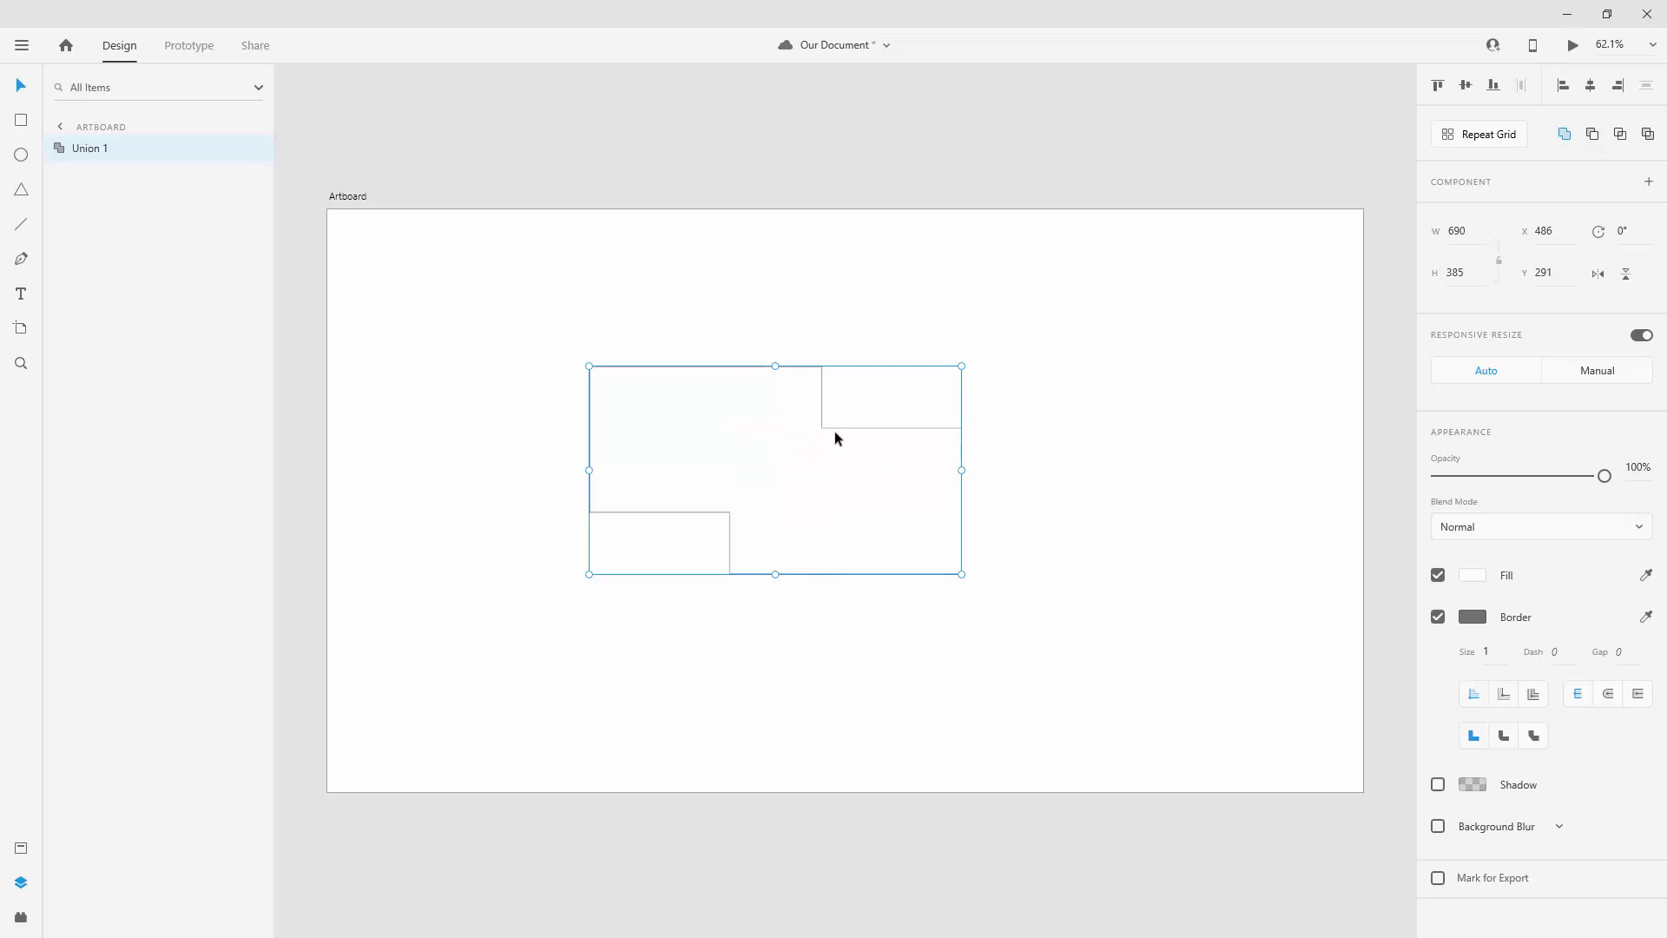
key("ctrl+z")
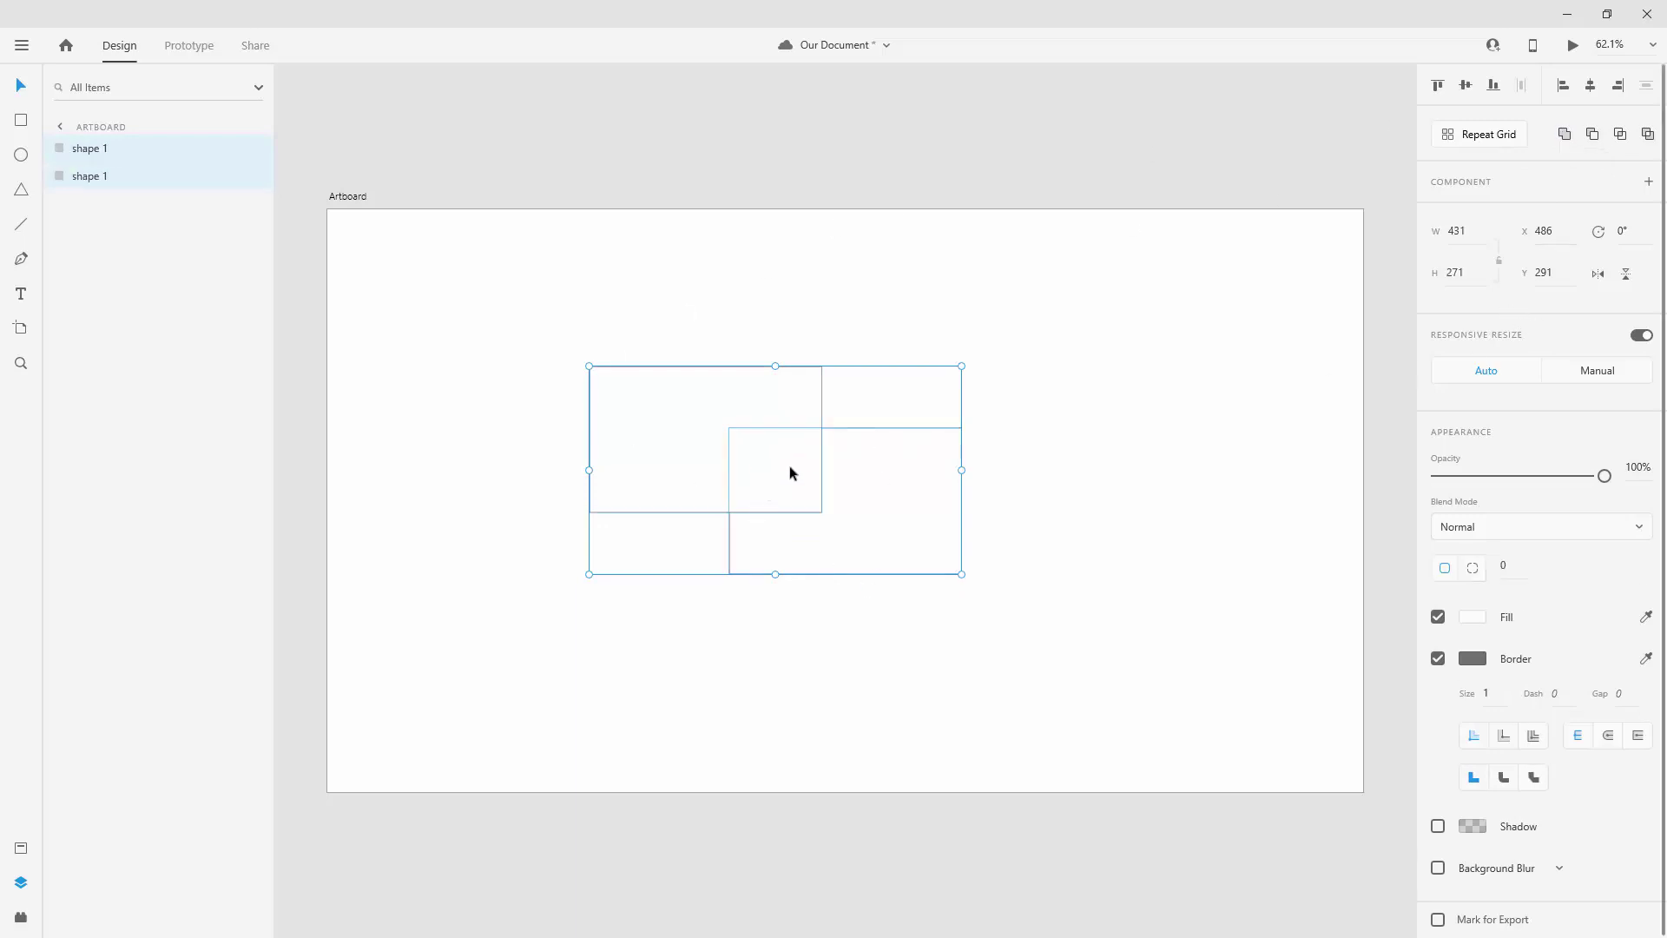
left_click(1594, 135)
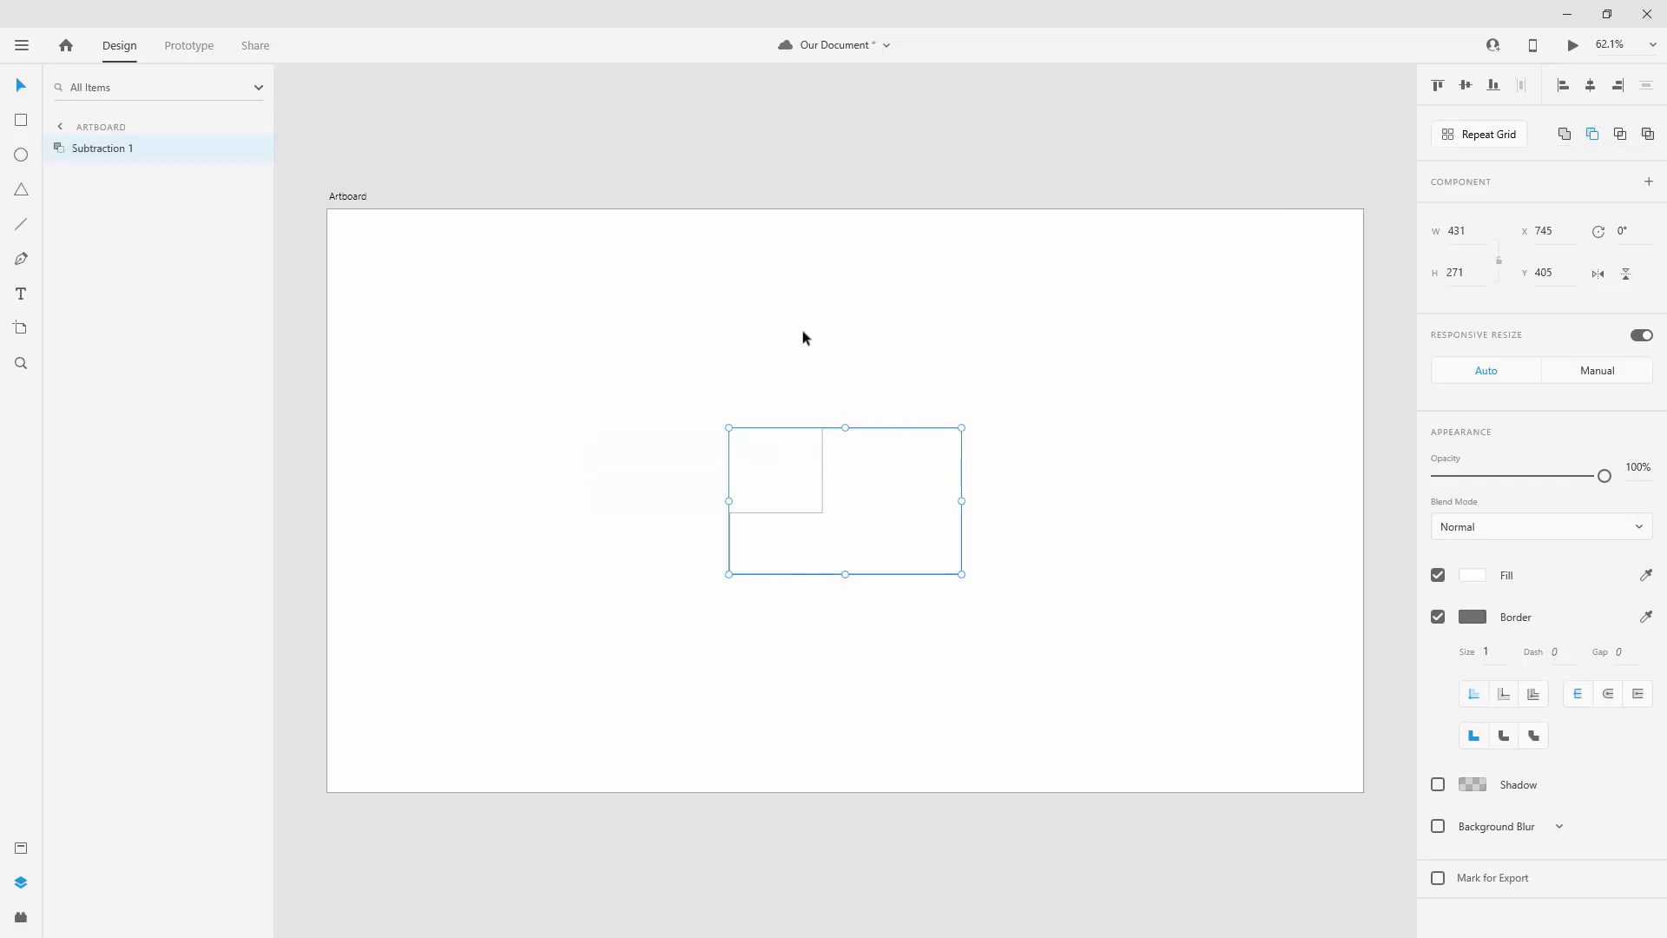
key("ctrl+z")
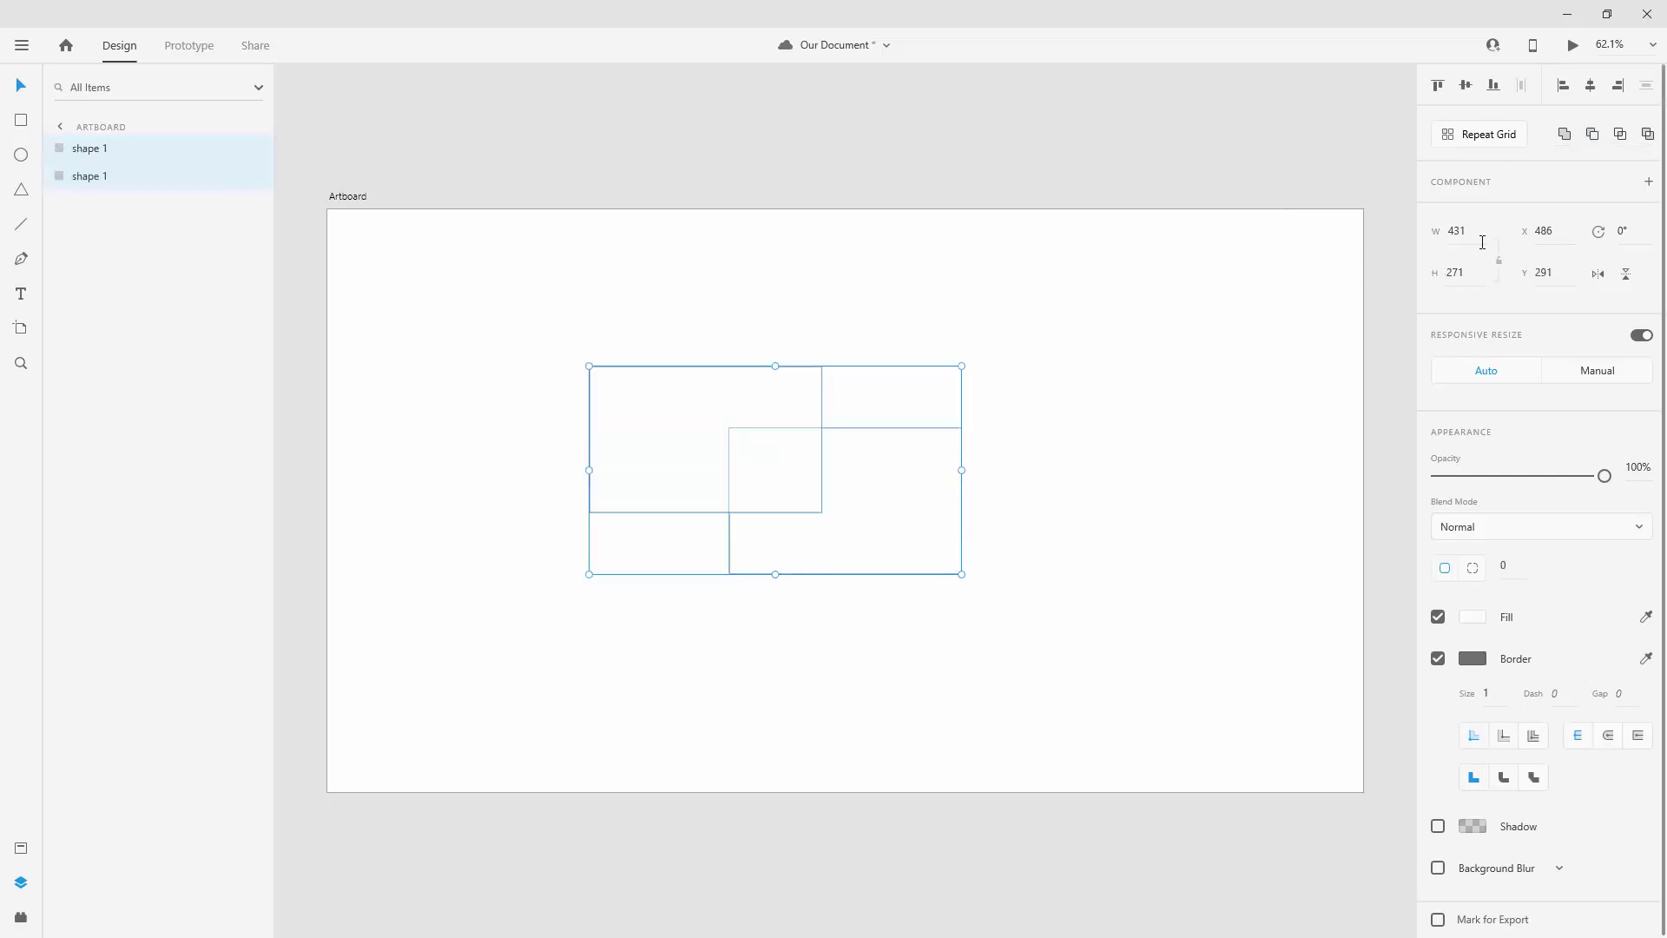
left_click(1620, 134)
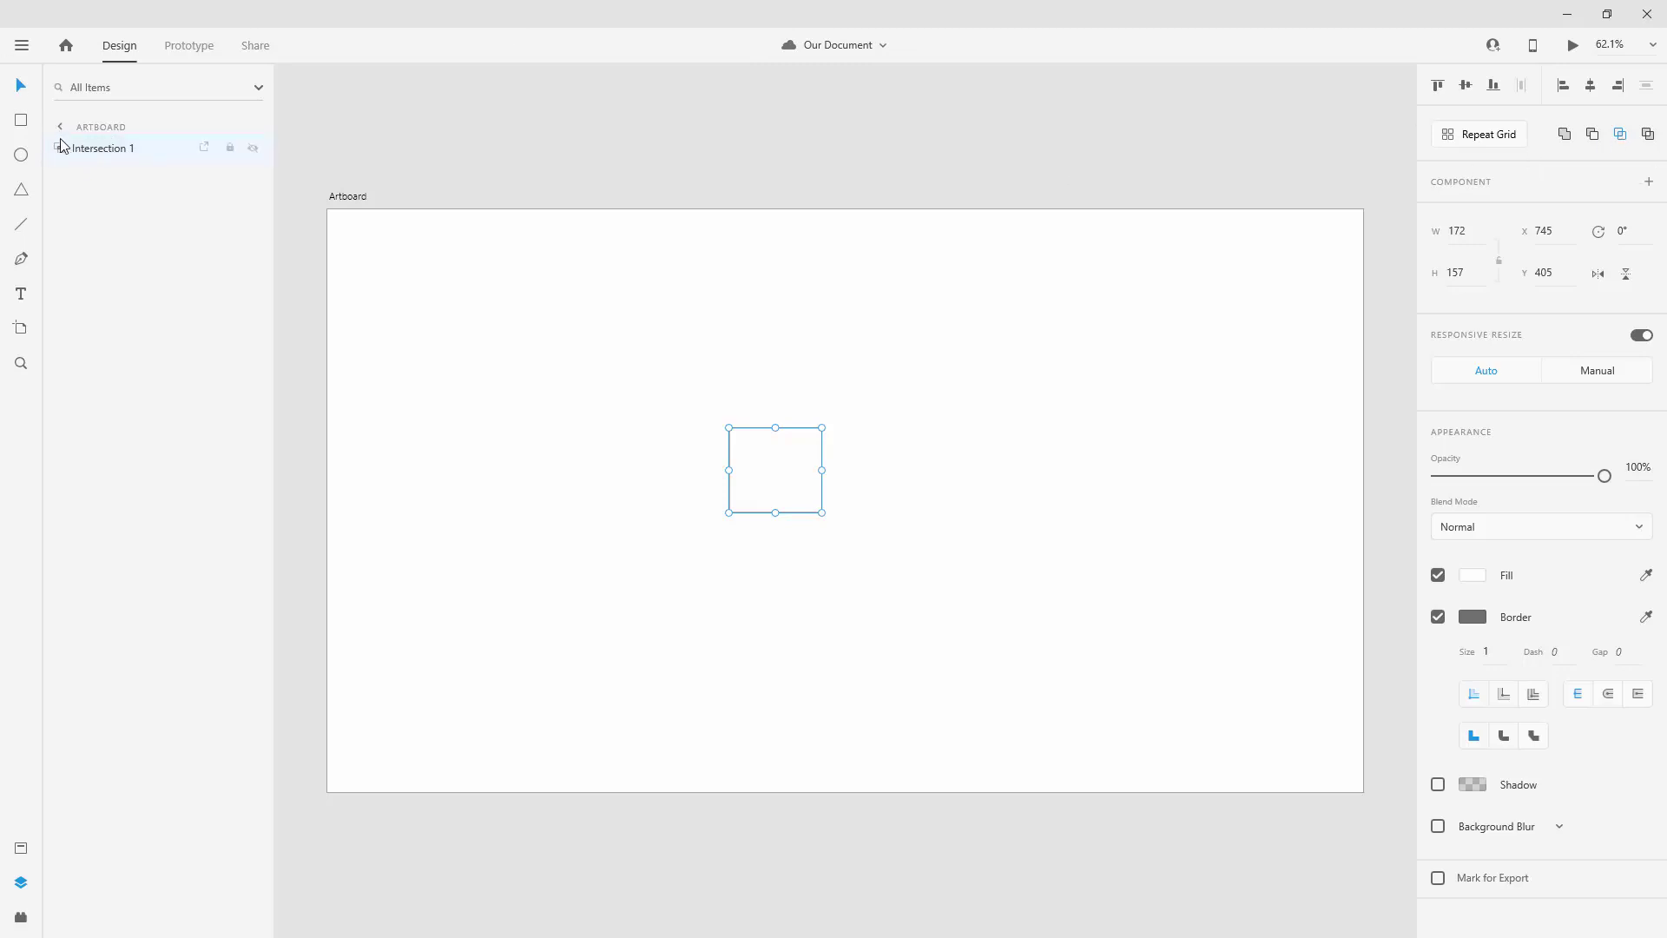
key("ctrl+shift+g")
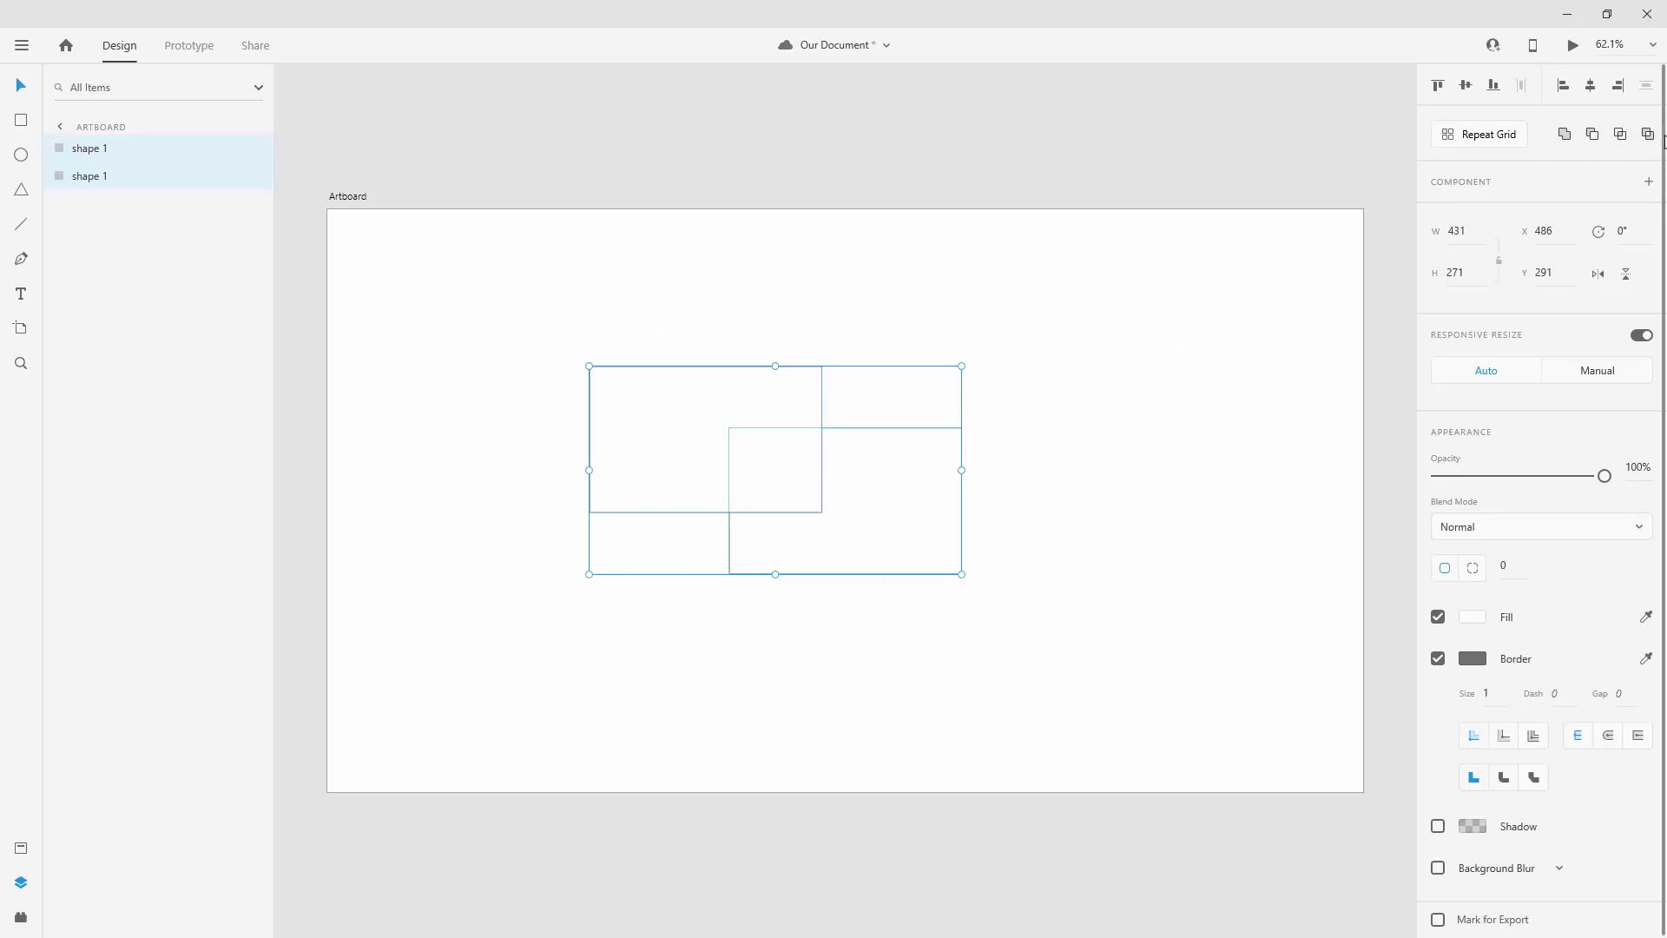
left_click(1651, 135)
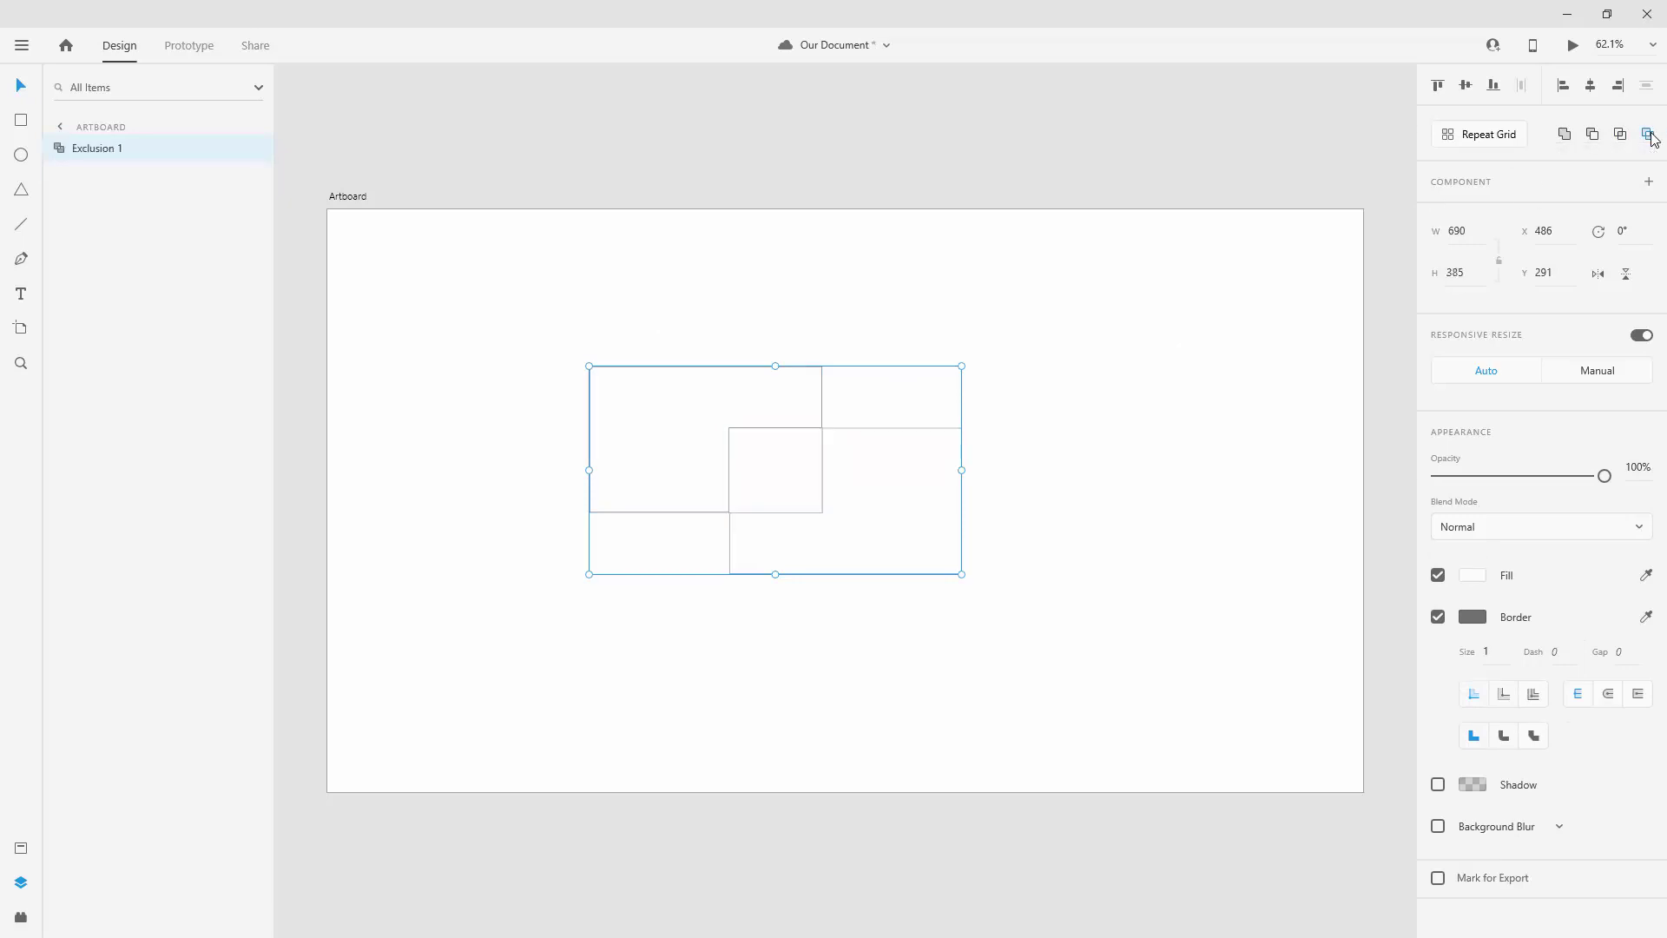
left_click(1099, 495)
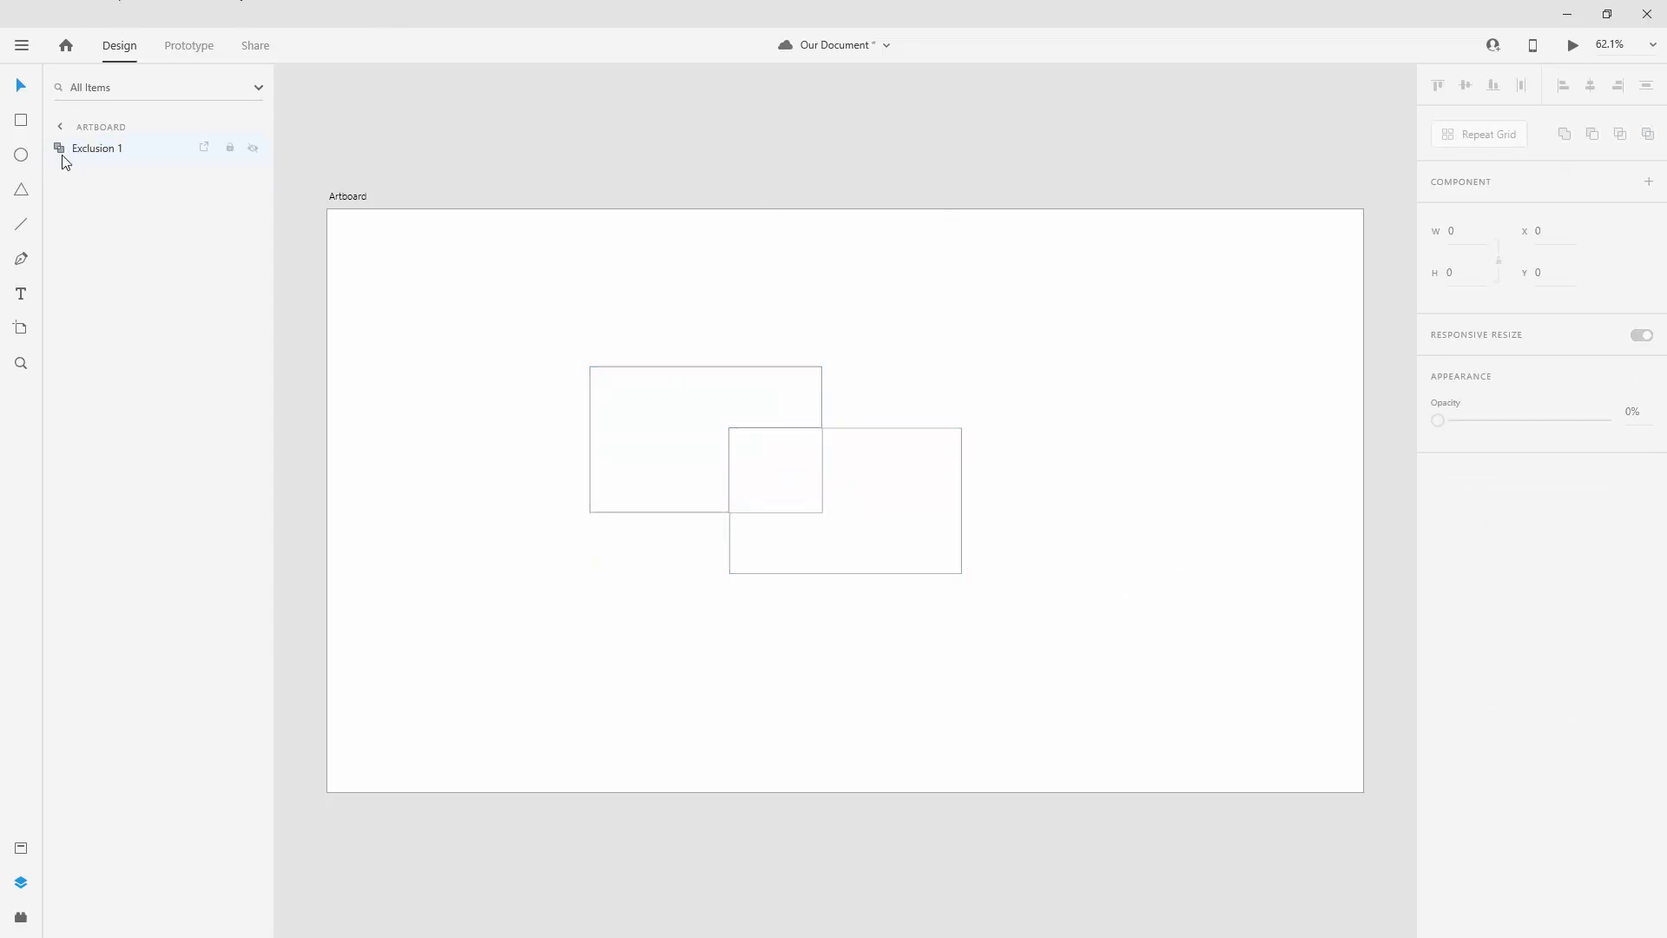
Ungroup the exclusion shape, delete the upper copy, and save the document
key("ctrl+a")
key("ctrl+shift+g")
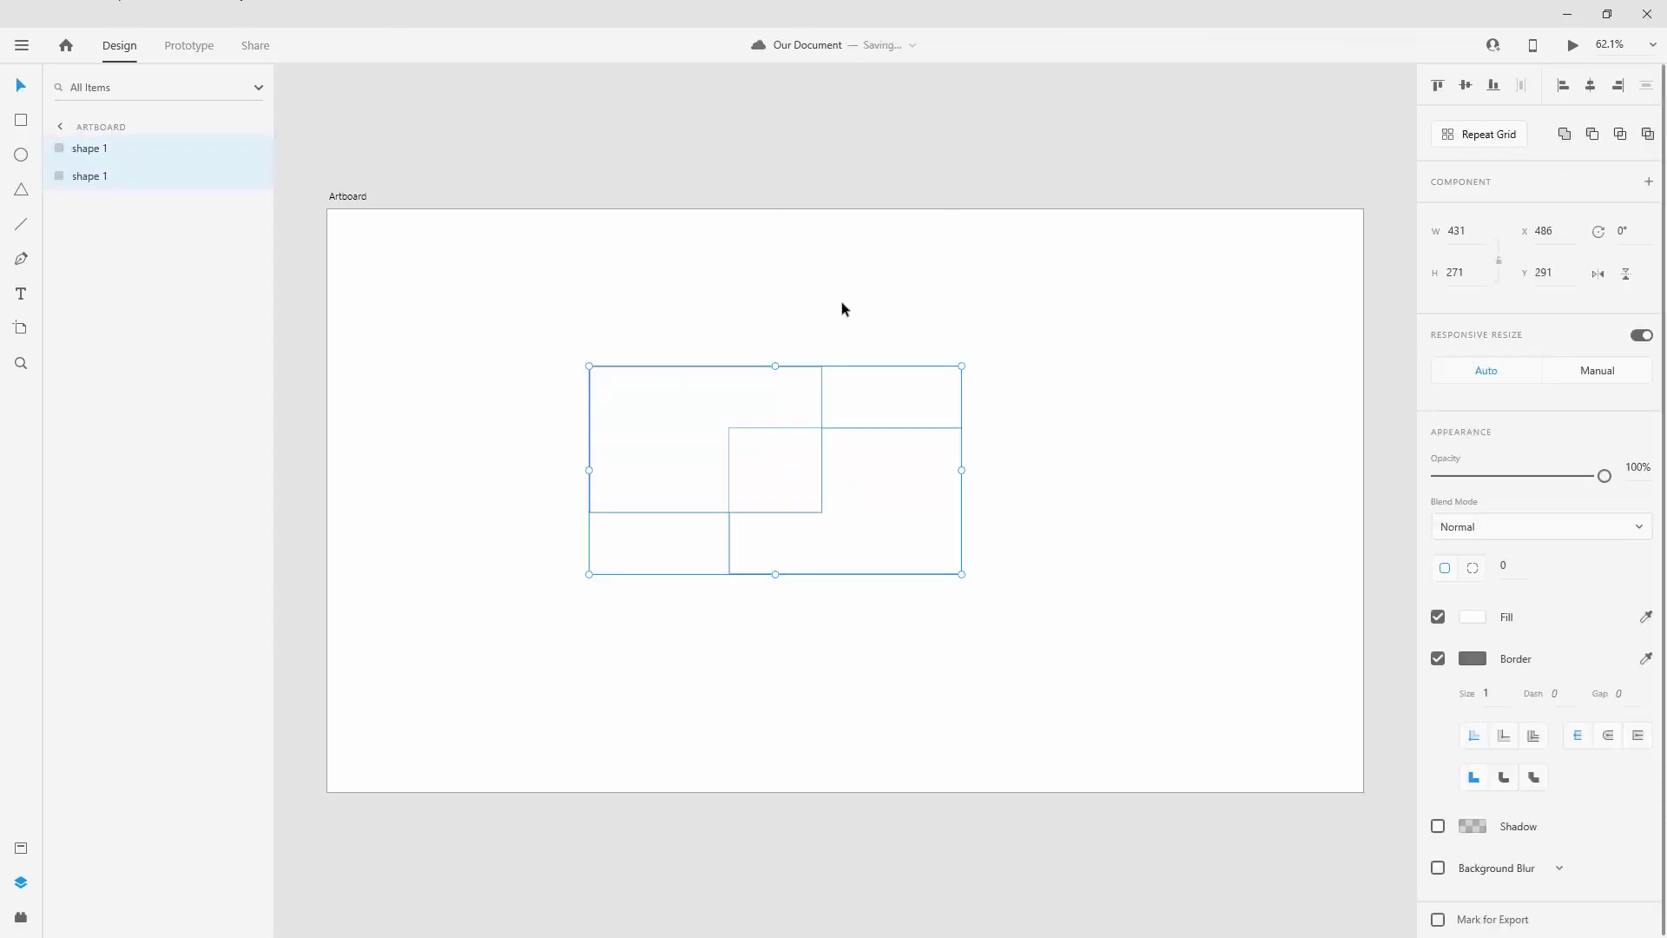
left_click(1123, 335)
left_click(778, 397)
key("Delete")
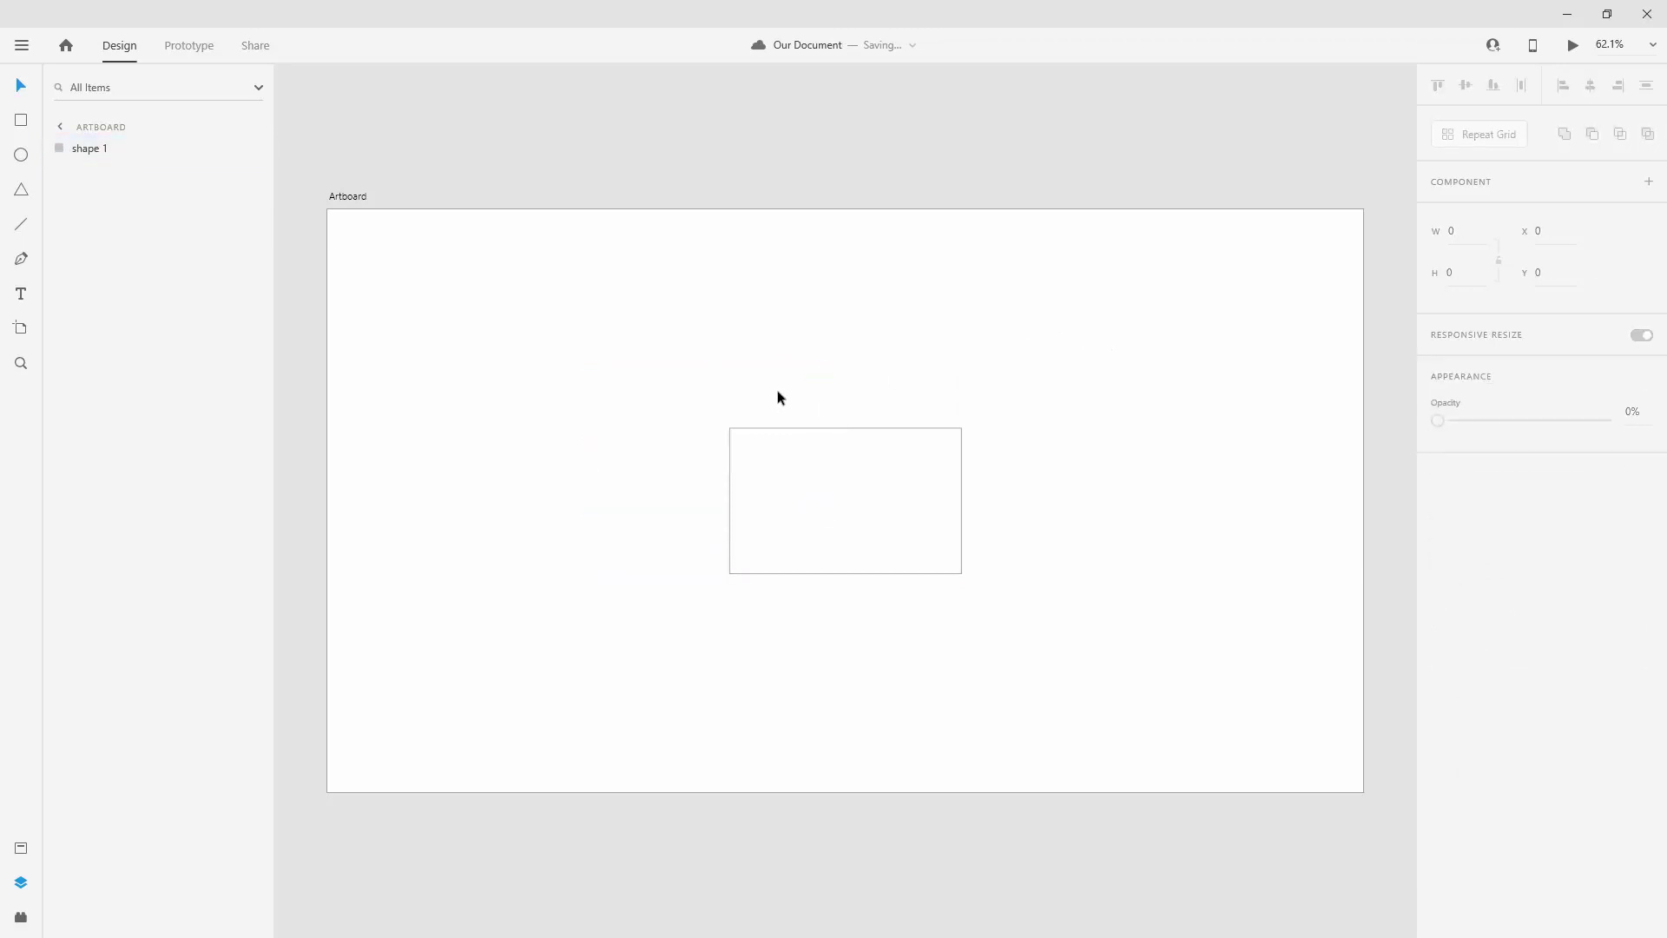
key("ctrl+a")
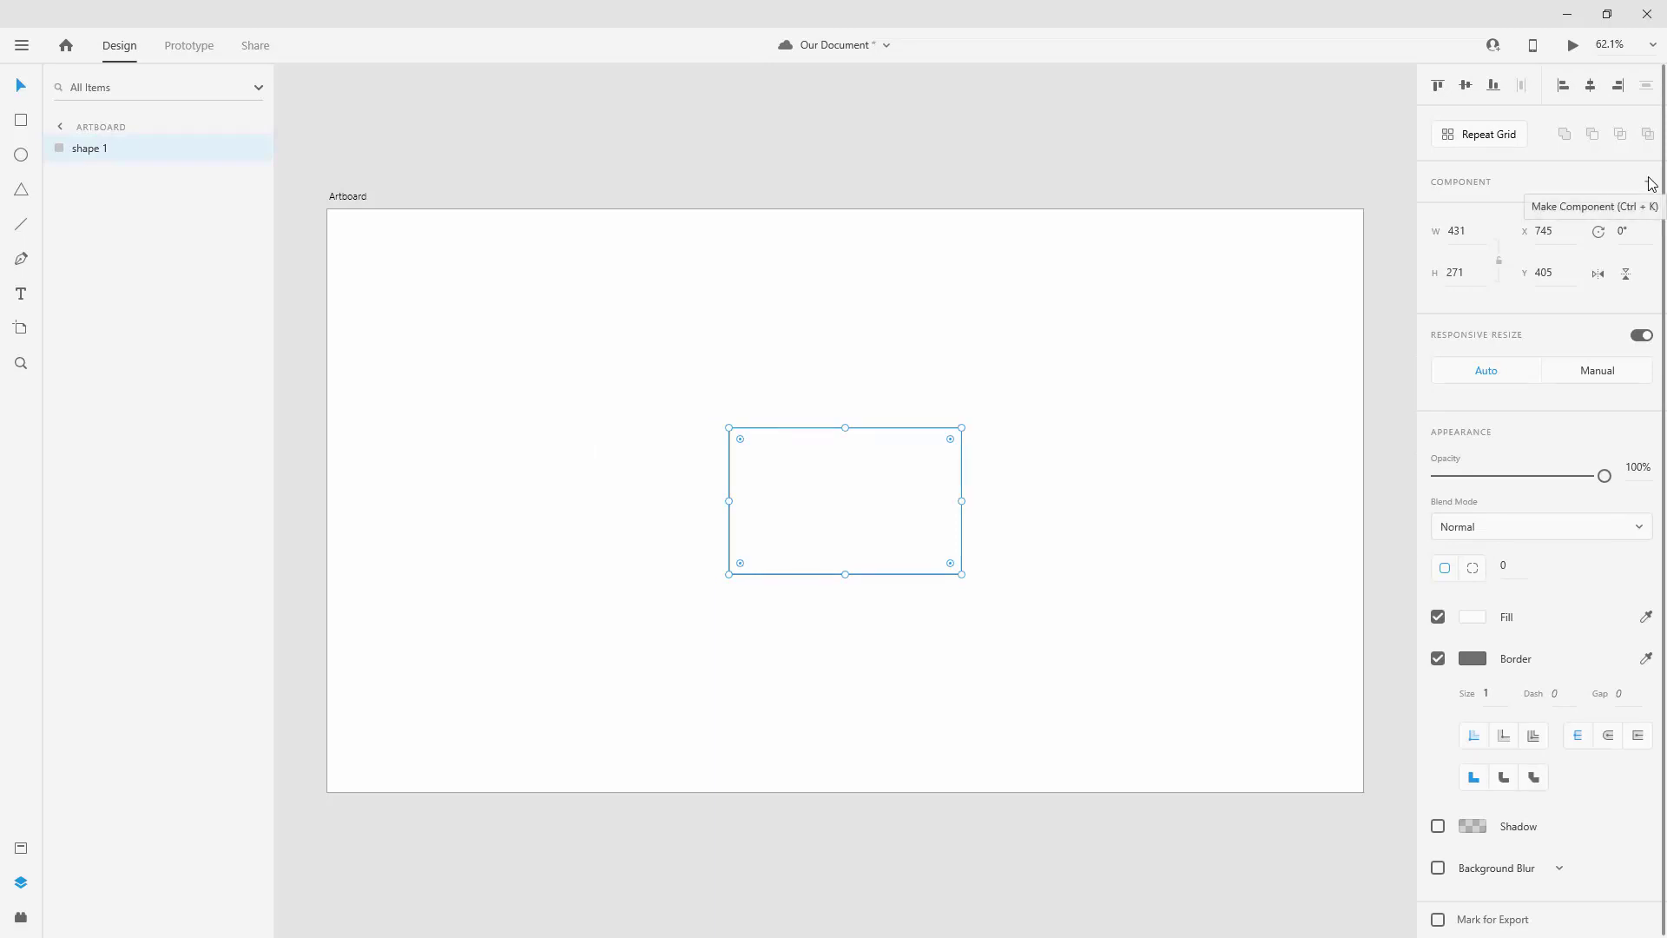
key("ctrl+s")
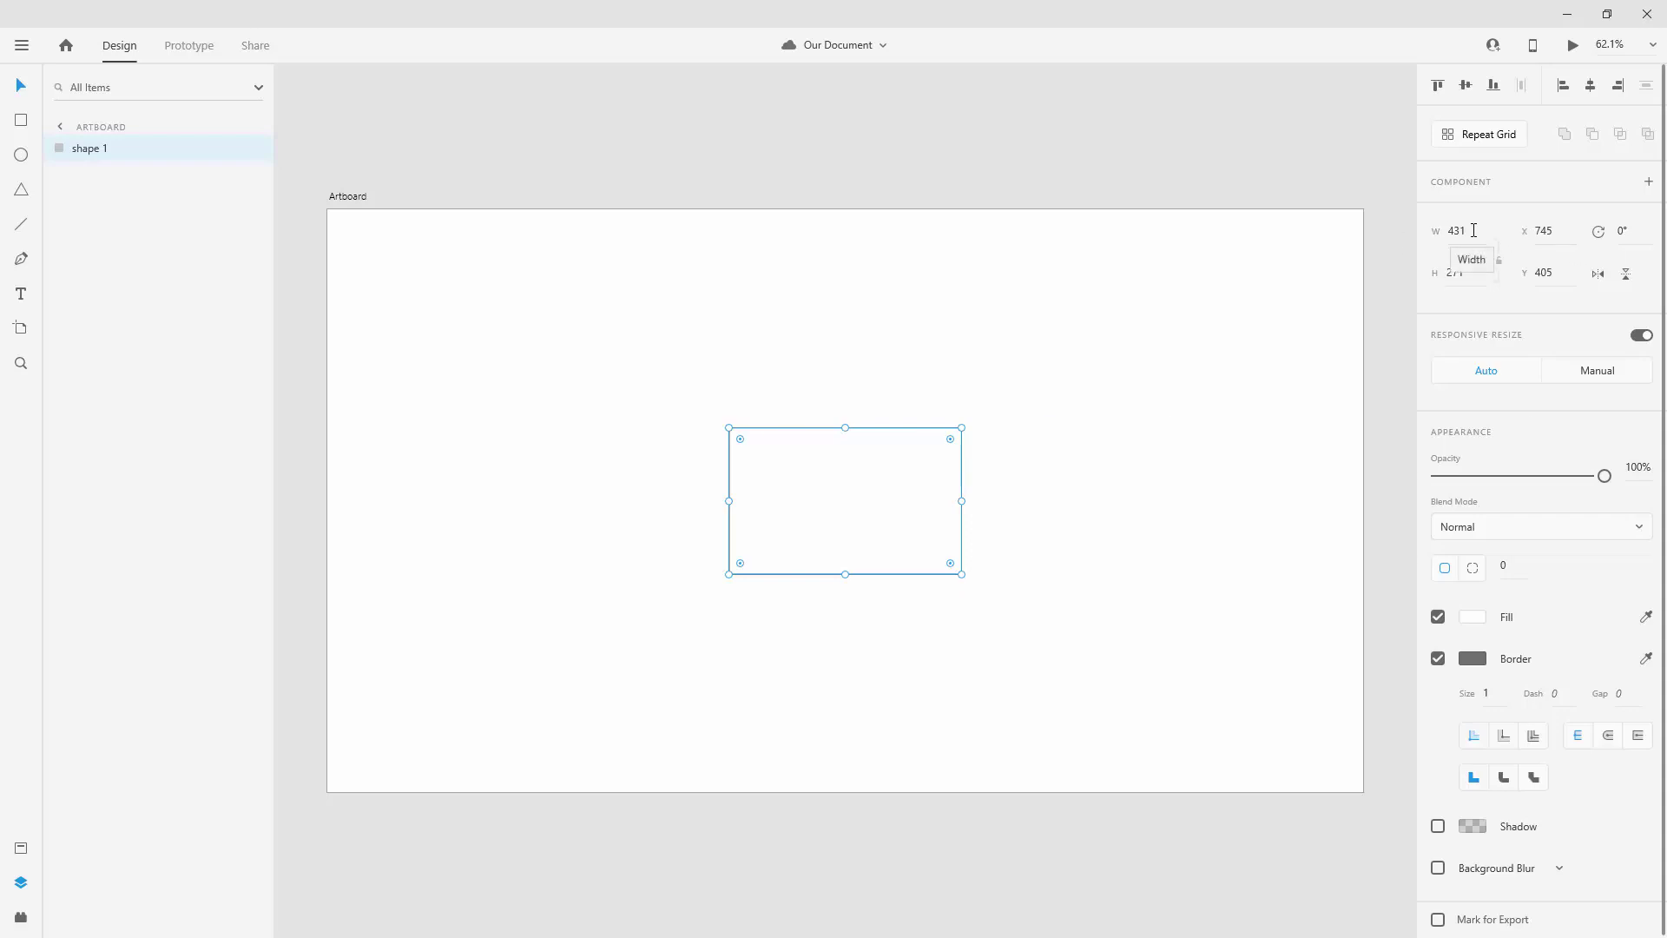
Set the rectangle's width to 500
left_click(1433, 275)
left_click(1456, 231)
type("500")
key("Return")
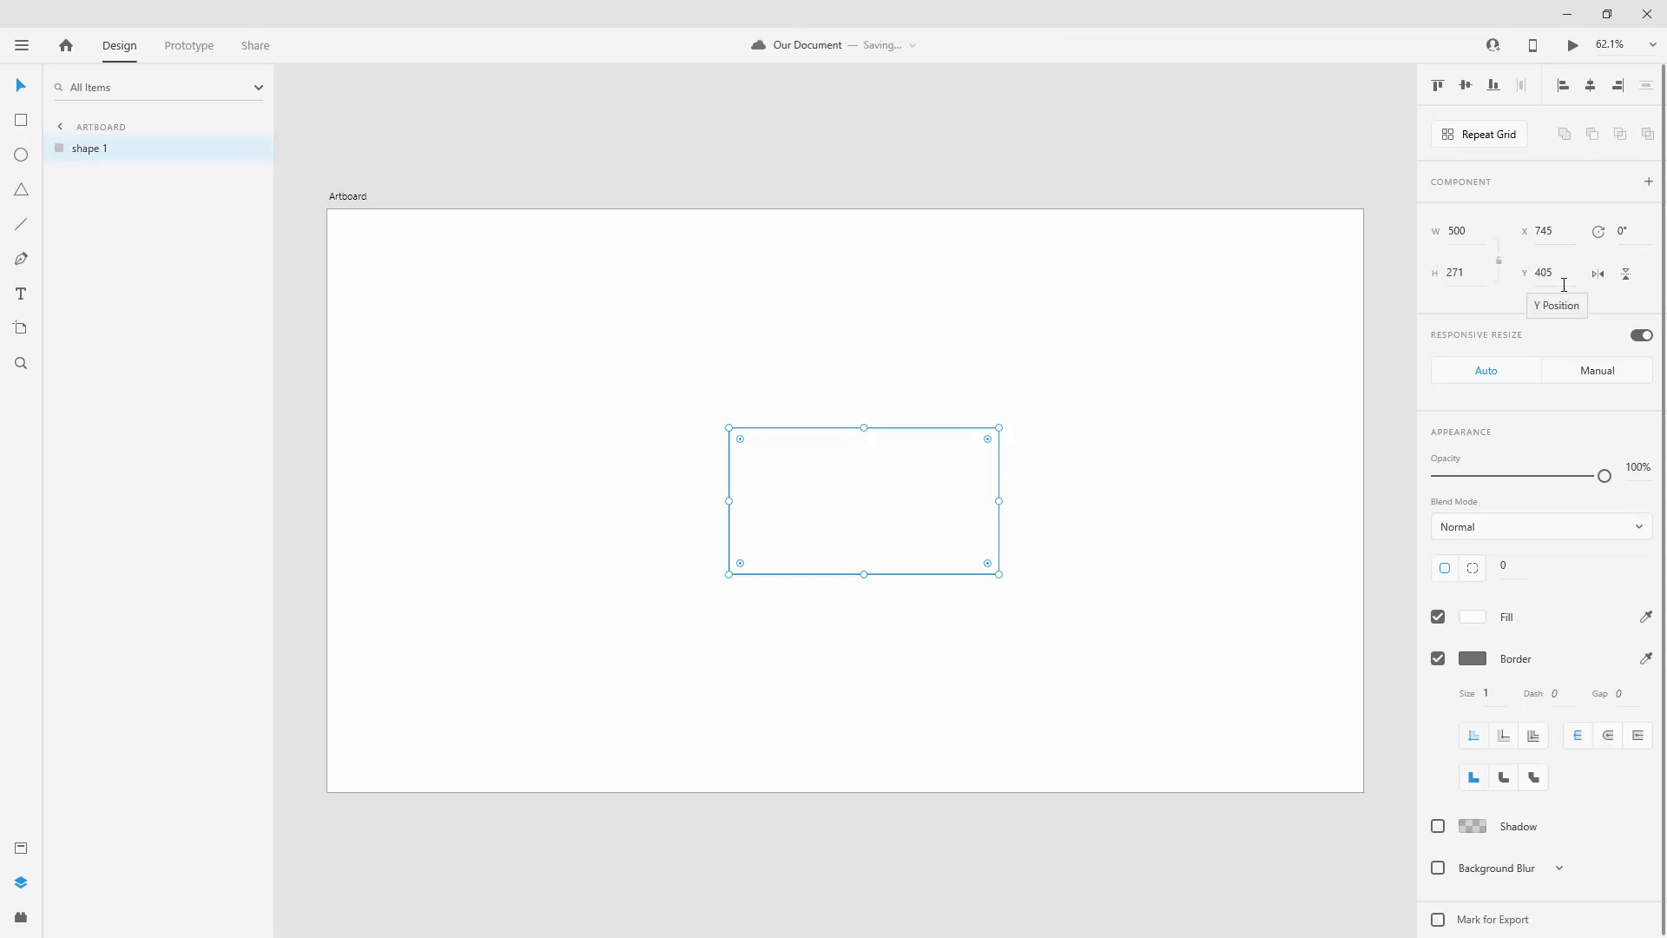
Try a 45° rotation, undo it back to 0°, and flip the rectangle horizontally
left_click(1613, 230)
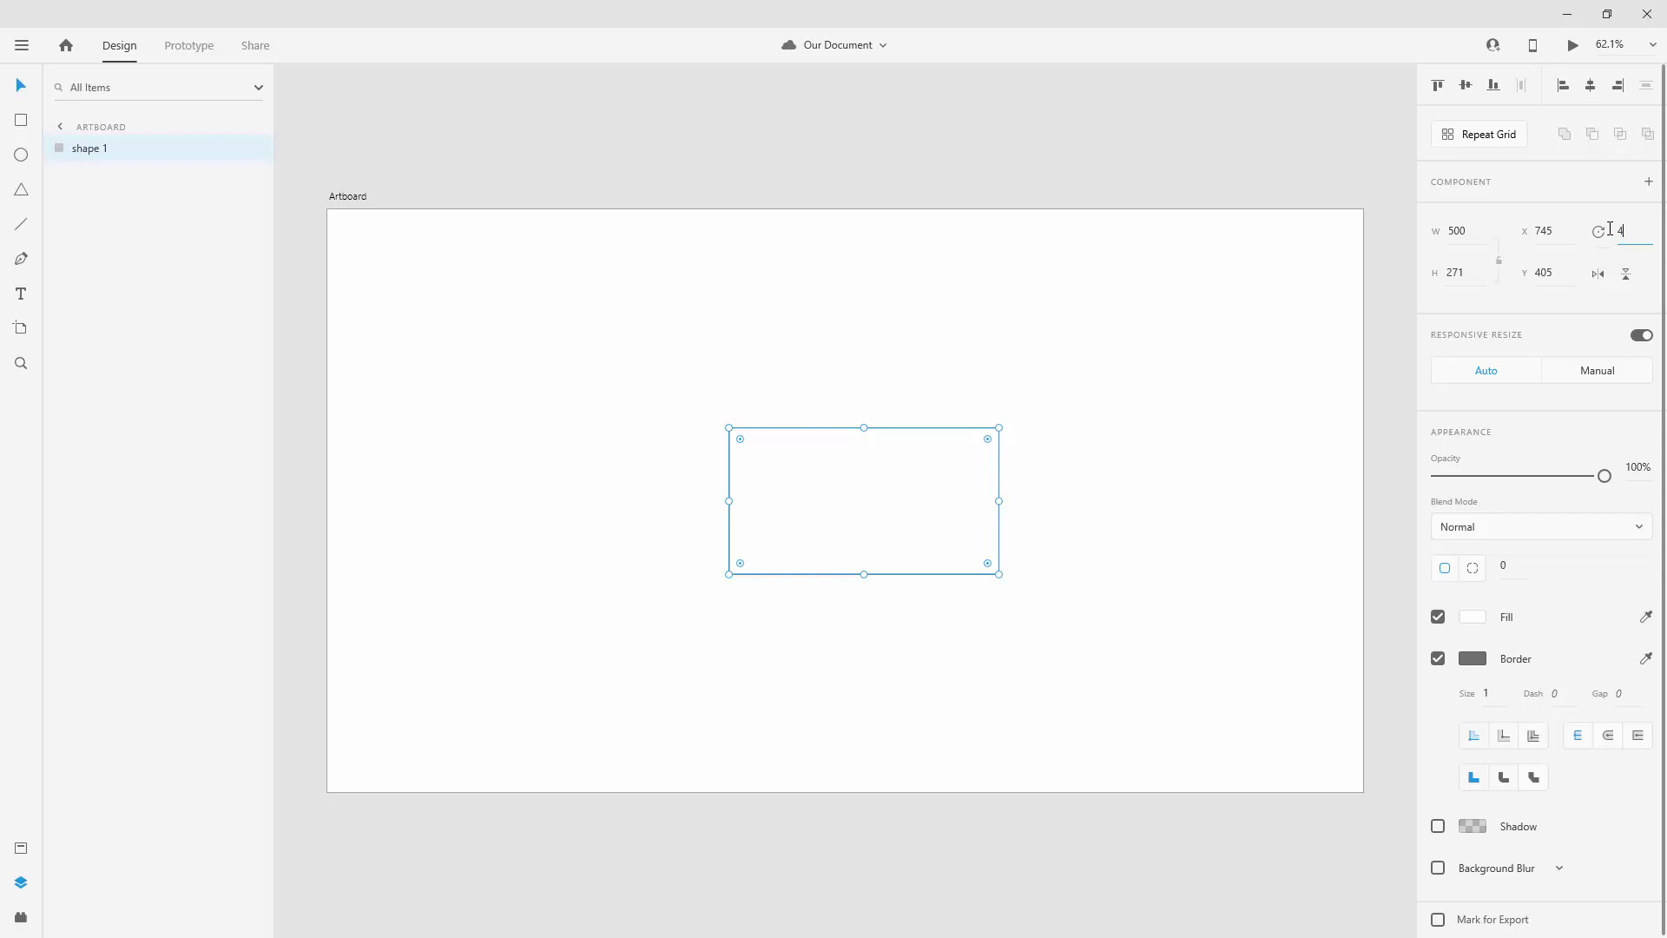
type("45")
key("Return")
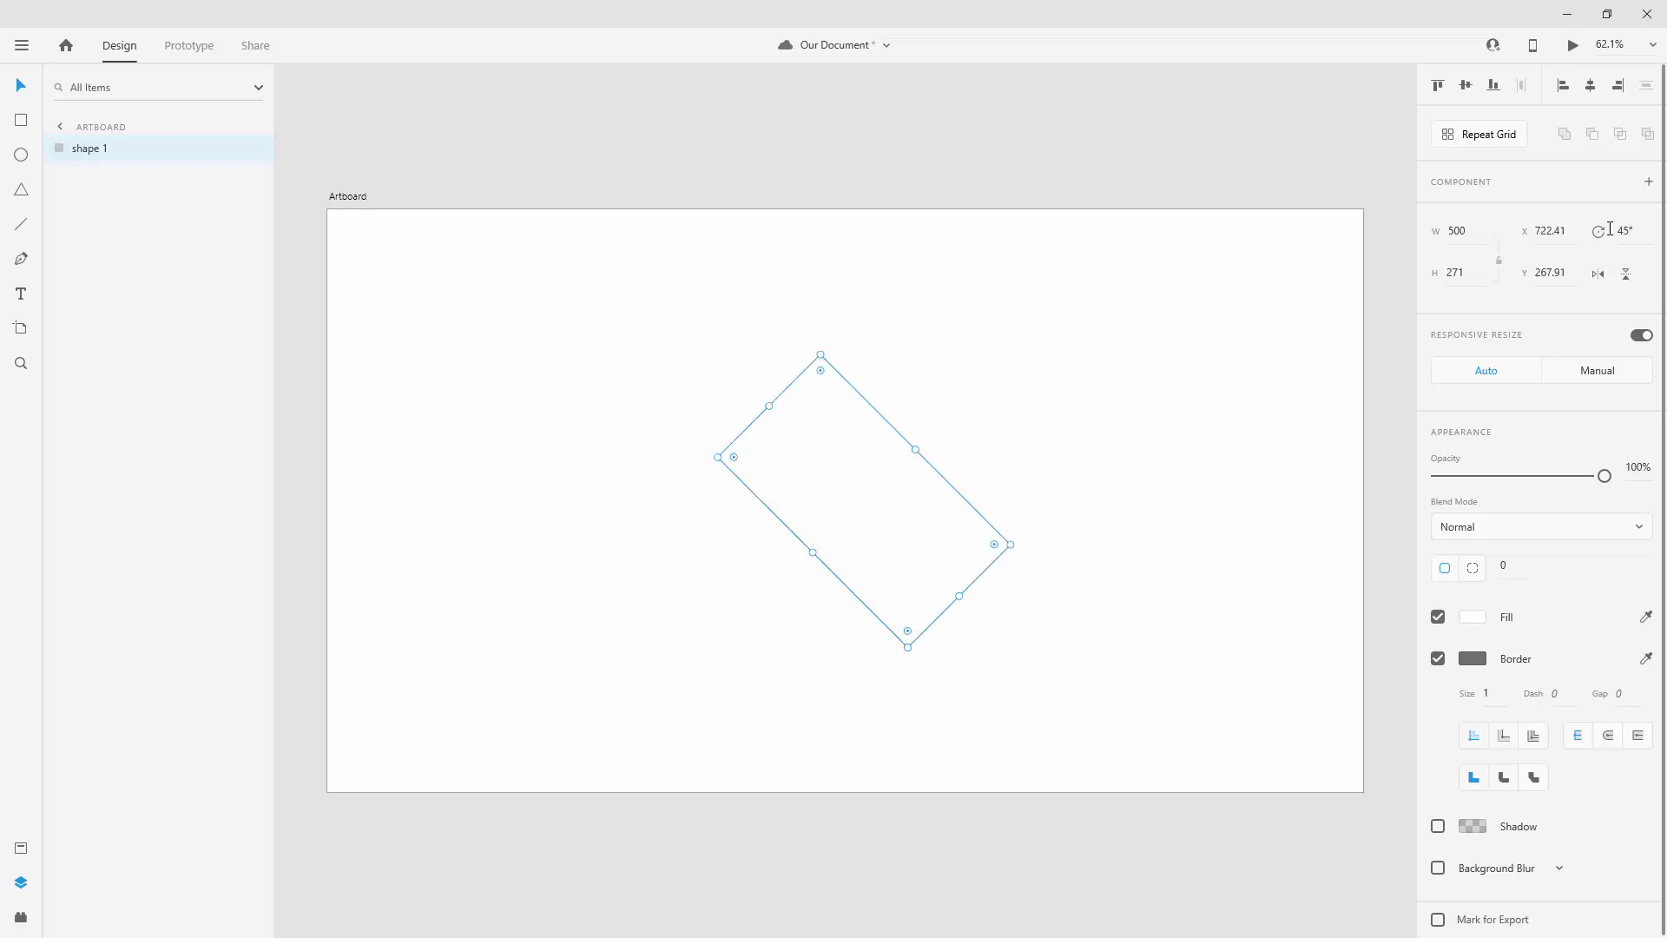
key("ctrl+z")
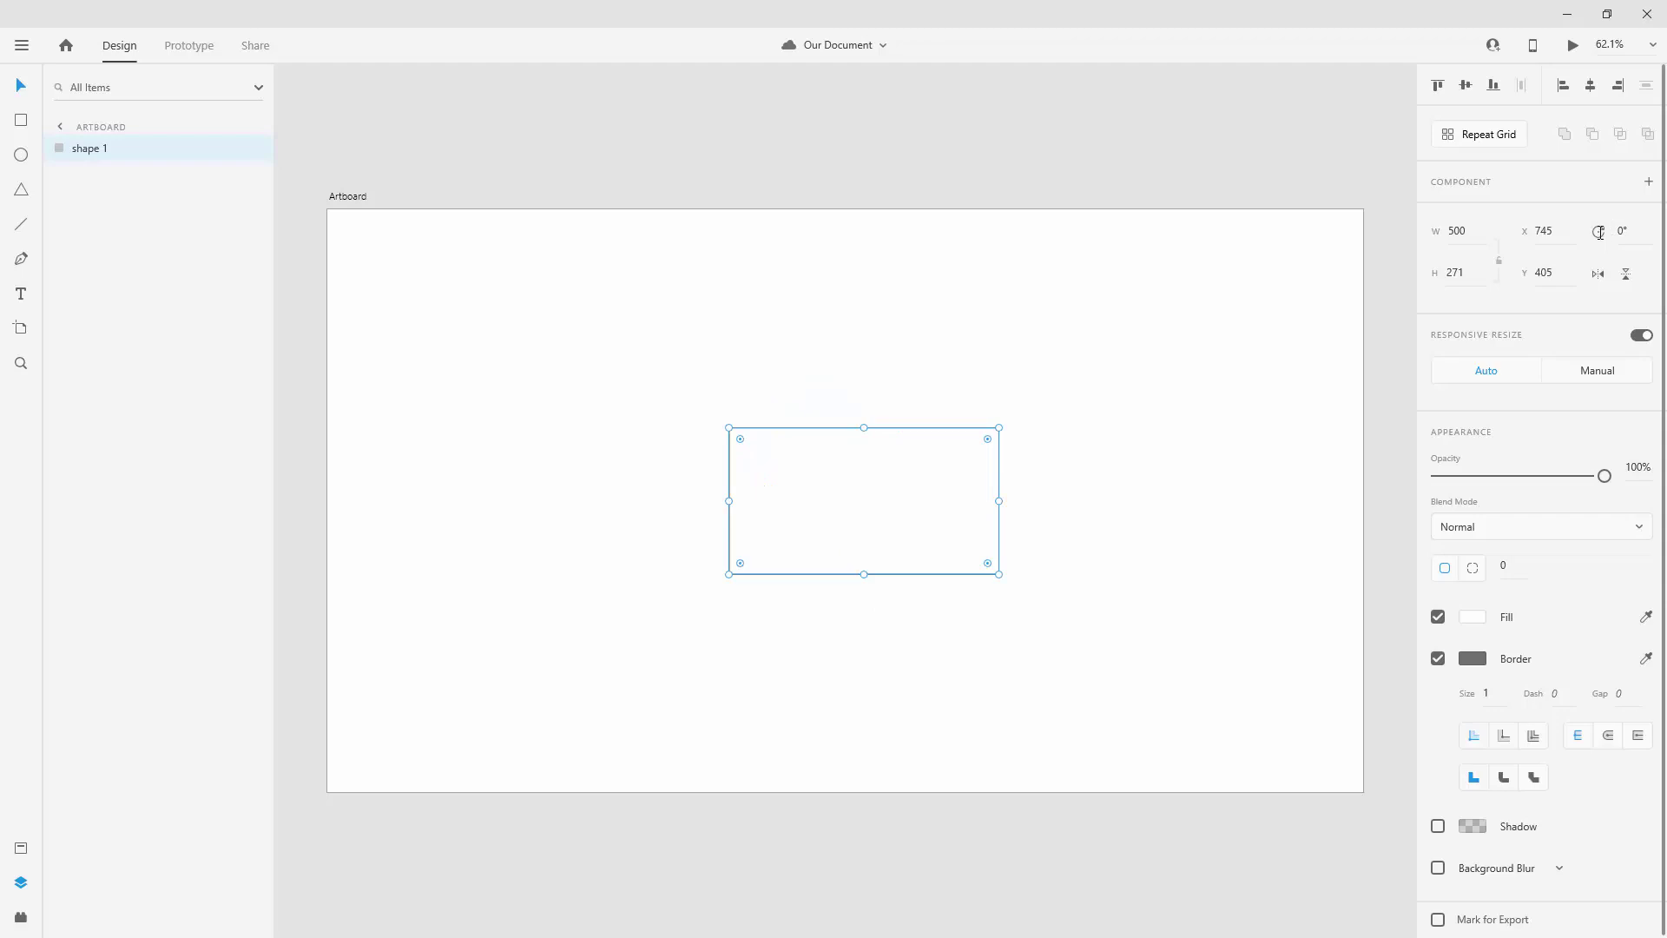
left_click(1599, 275)
mouse_move(1005, 425)
left_mouse_down()
mouse_move(1016, 461)
mouse_move(982, 558)
mouse_move(934, 611)
mouse_move(982, 576)
mouse_move(997, 414)
left_mouse_up()
scroll(985, 434, "up", 6)
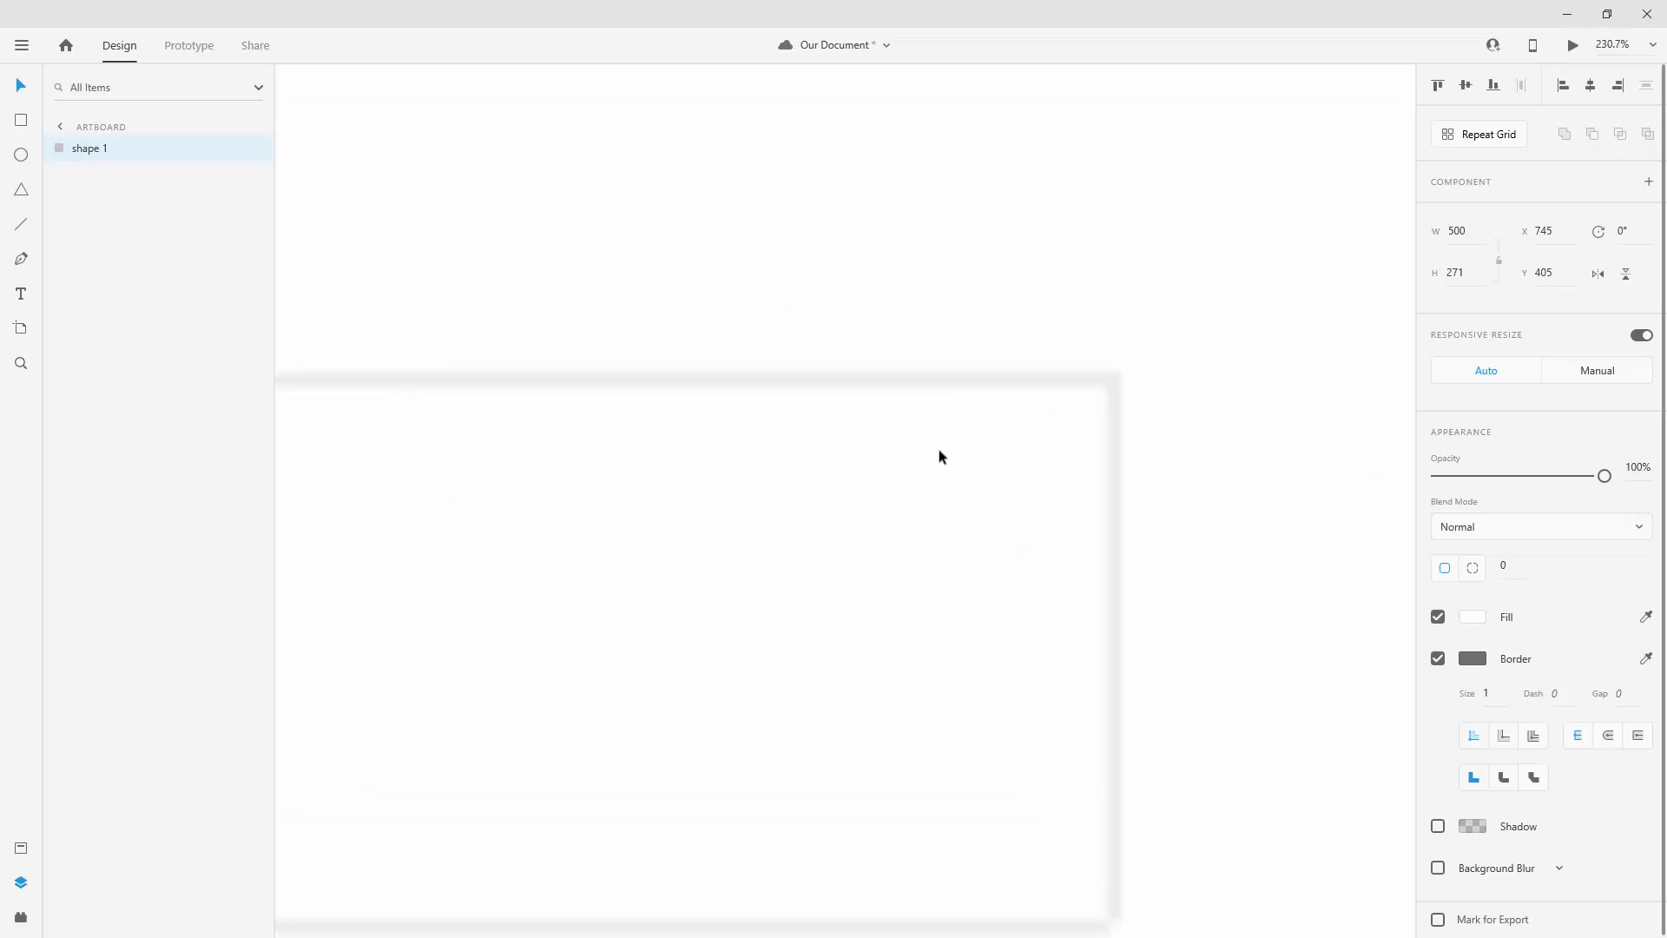
scroll(1088, 449, "up", 4)
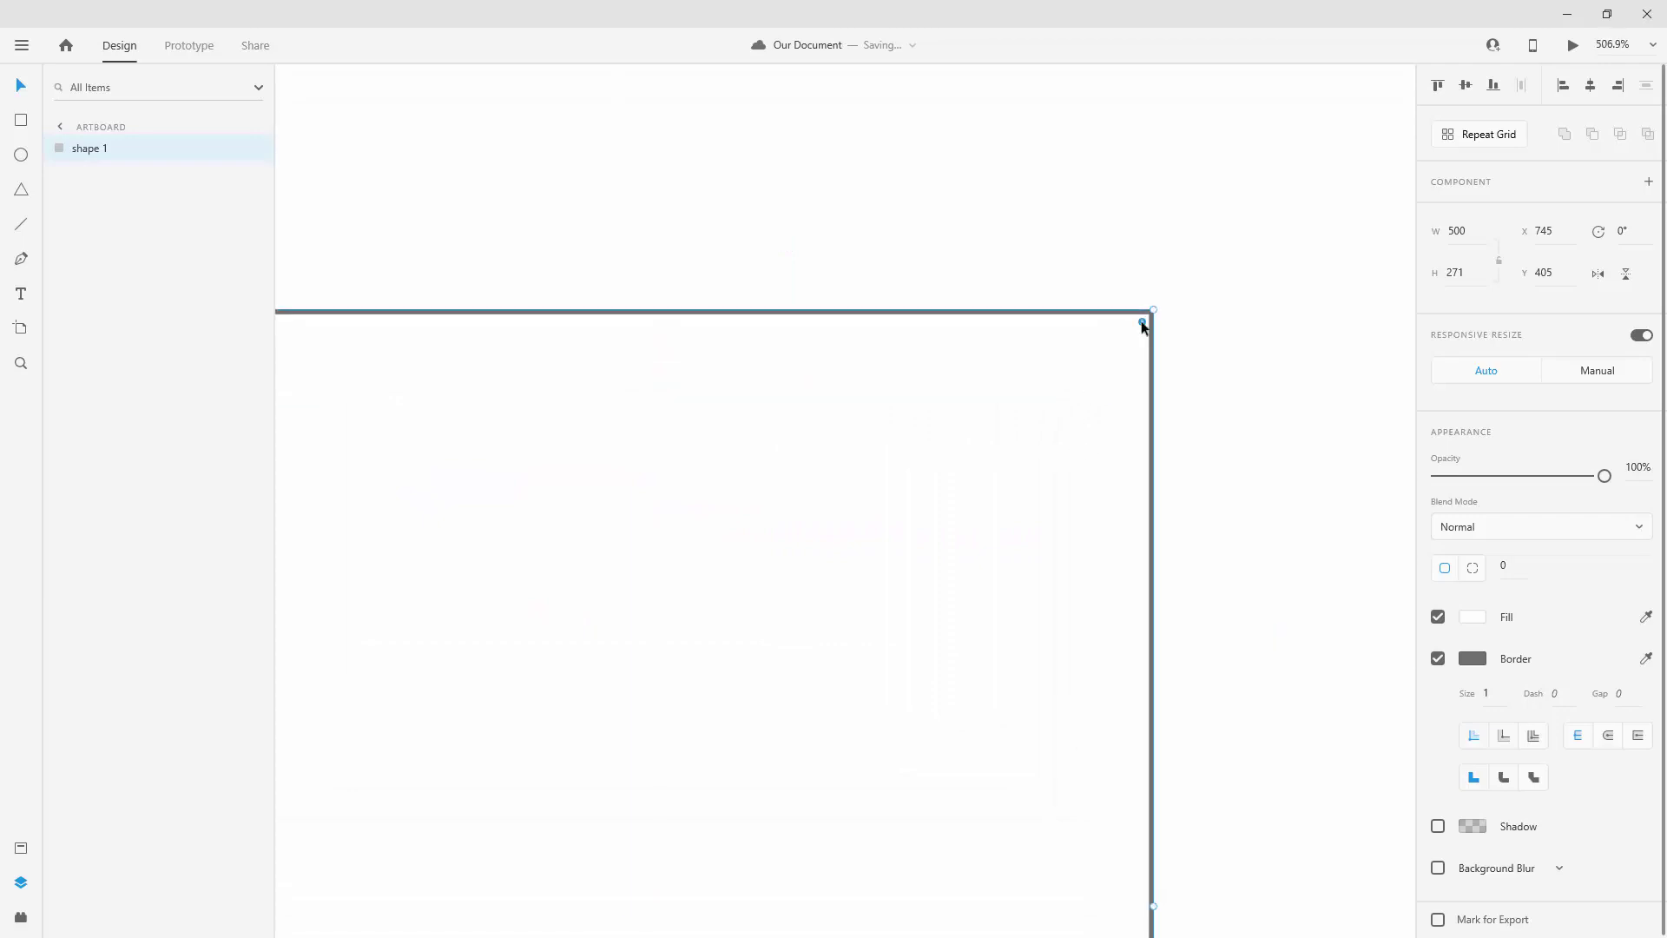
scroll(1129, 343, "down", 10)
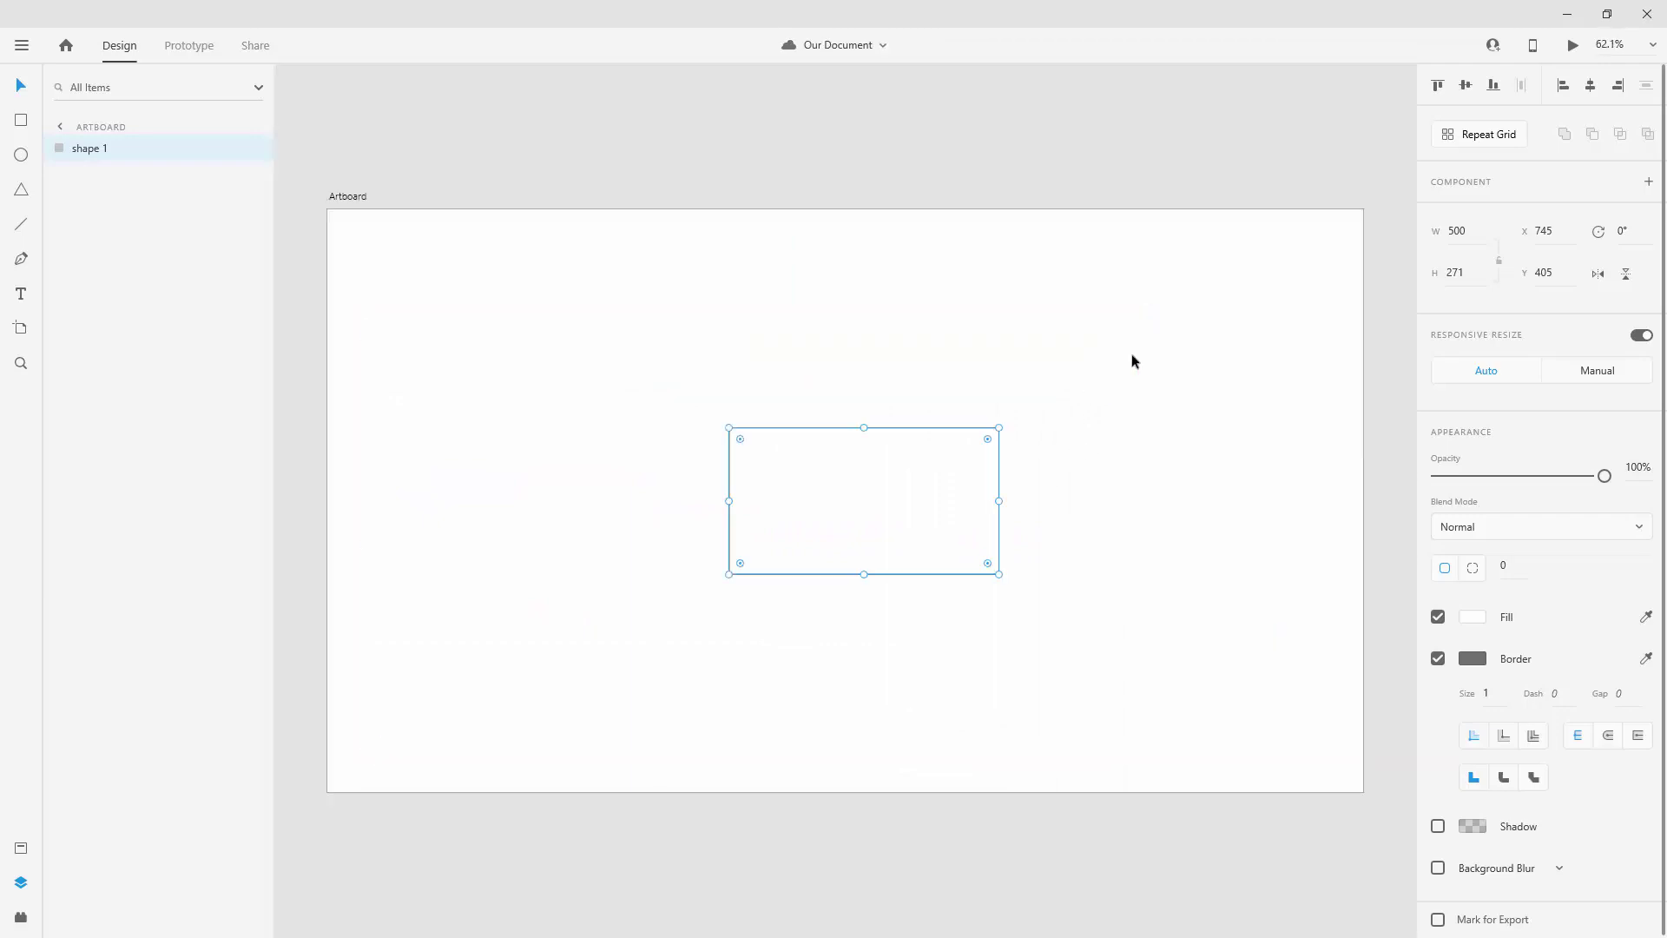
Drop the rounded-corner attempt, widen the rectangle to 563 from its right side, and save
left_click_drag(988, 441, 1039, 430)
left_click_drag(999, 500, 1032, 500)
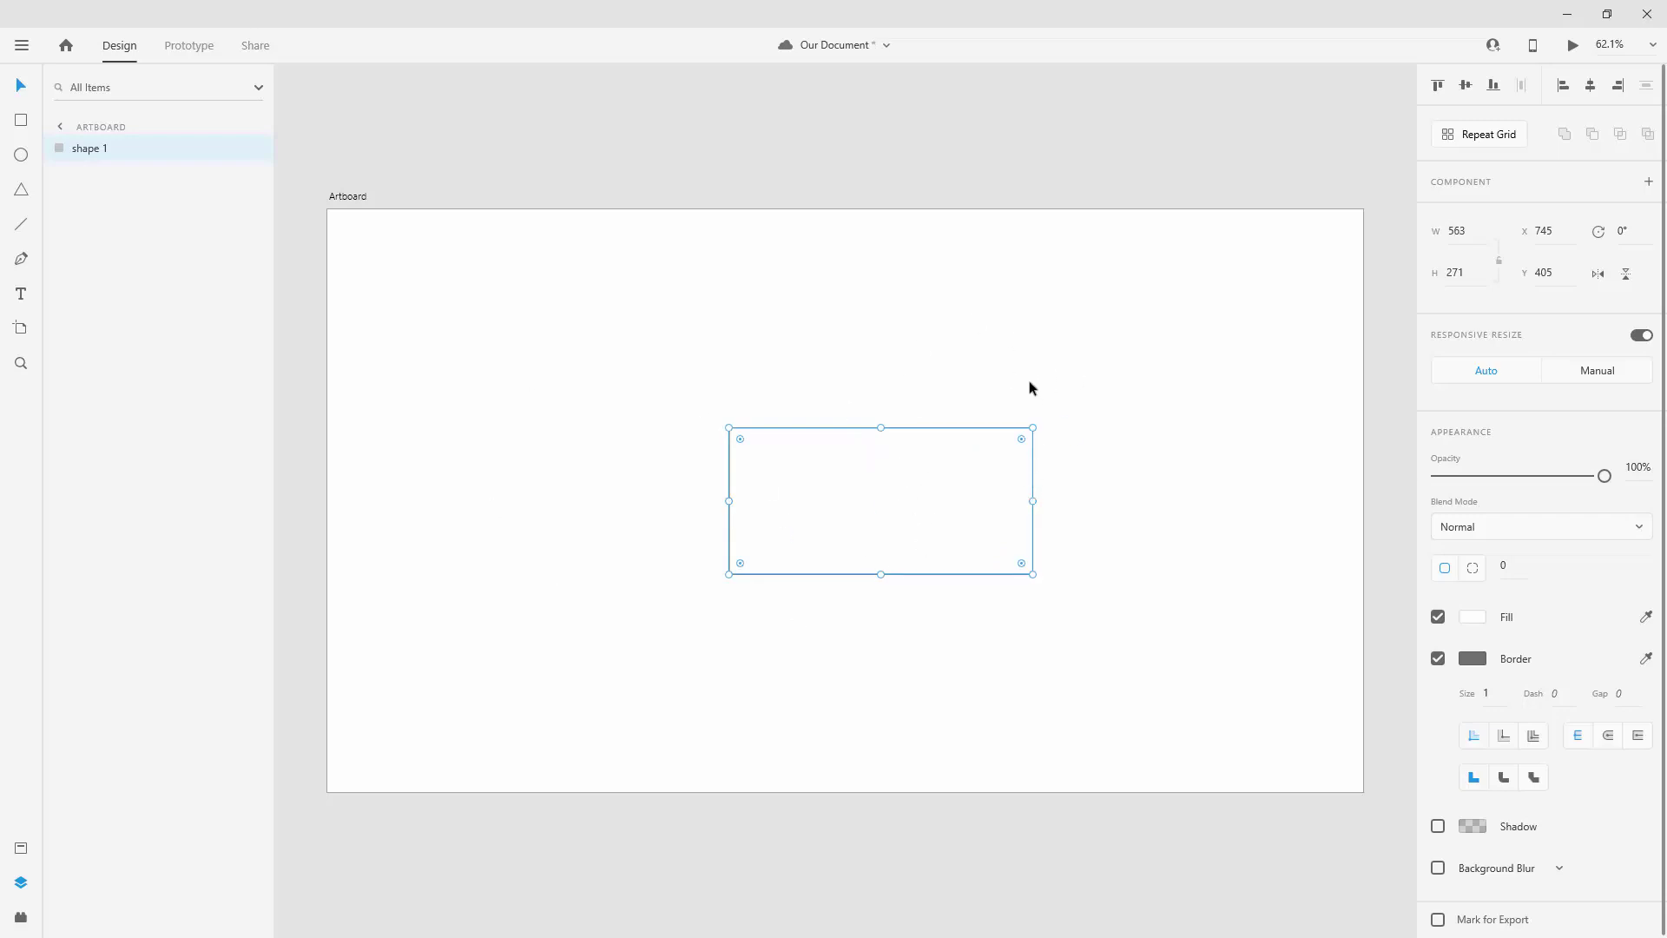
key("ctrl+s")
Align the rectangle to the artboard's horizontal centre and vertical middle
left_click(1590, 87)
left_click(1466, 86)
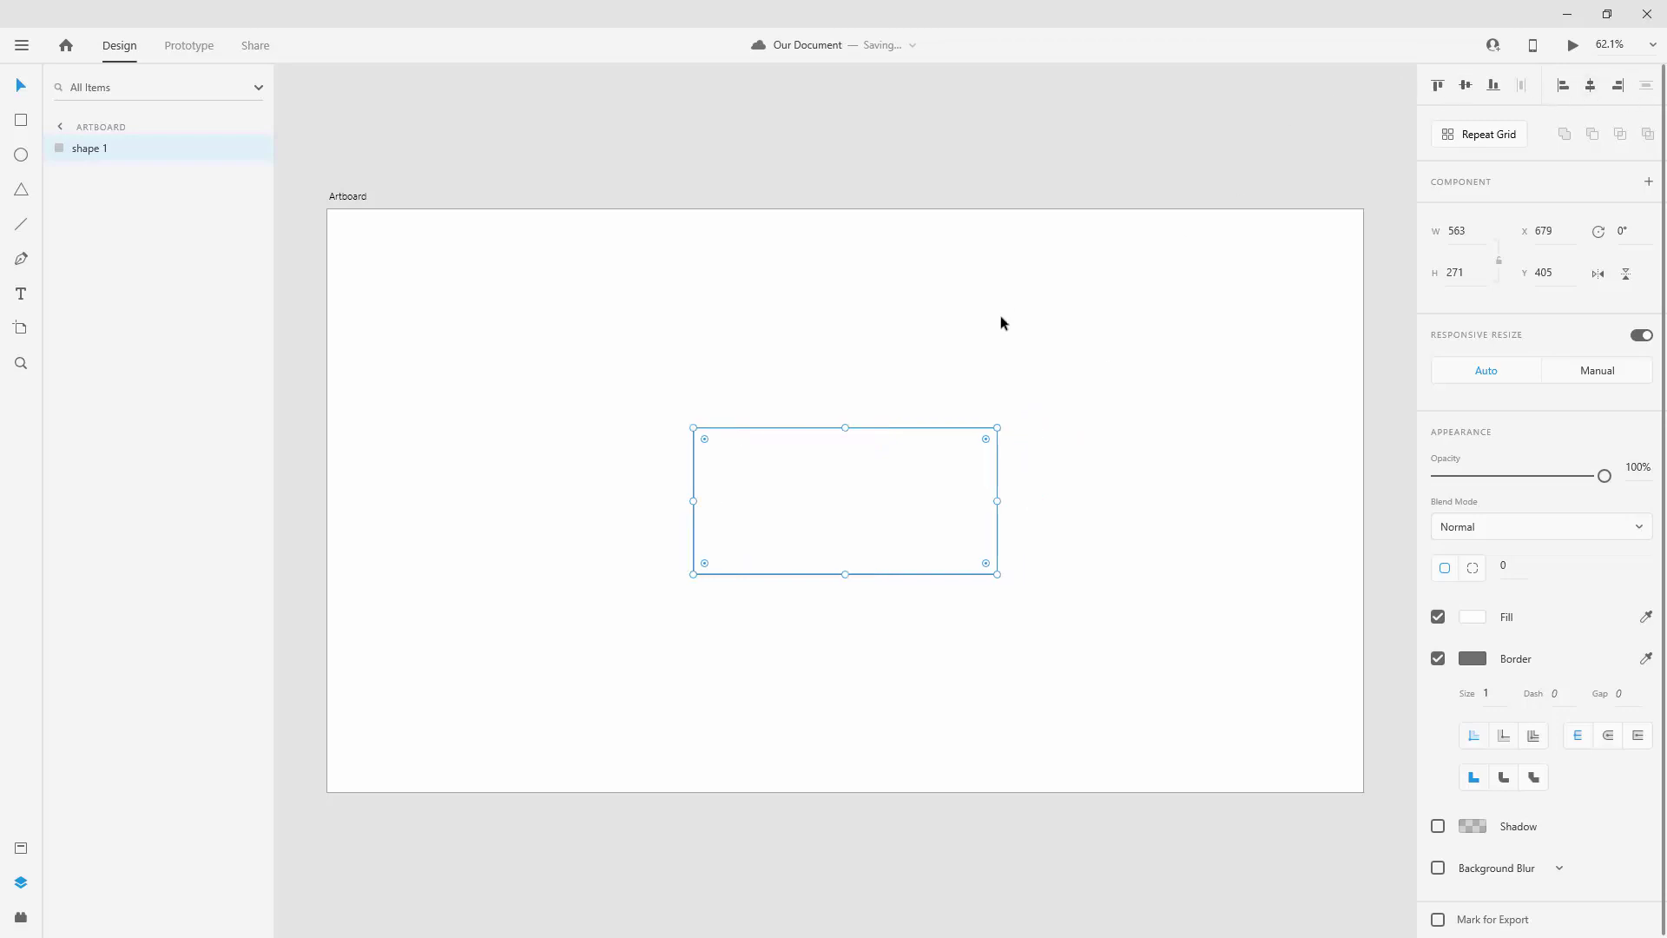
left_click(1000, 315)
left_click(953, 470)
Lower the rectangle's opacity to 10%, then restore it to 100%
mouse_move(1605, 476)
left_mouse_down()
mouse_move(1508, 476)
mouse_move(1604, 476)
left_mouse_up()
left_click_drag(1605, 476, 1455, 476)
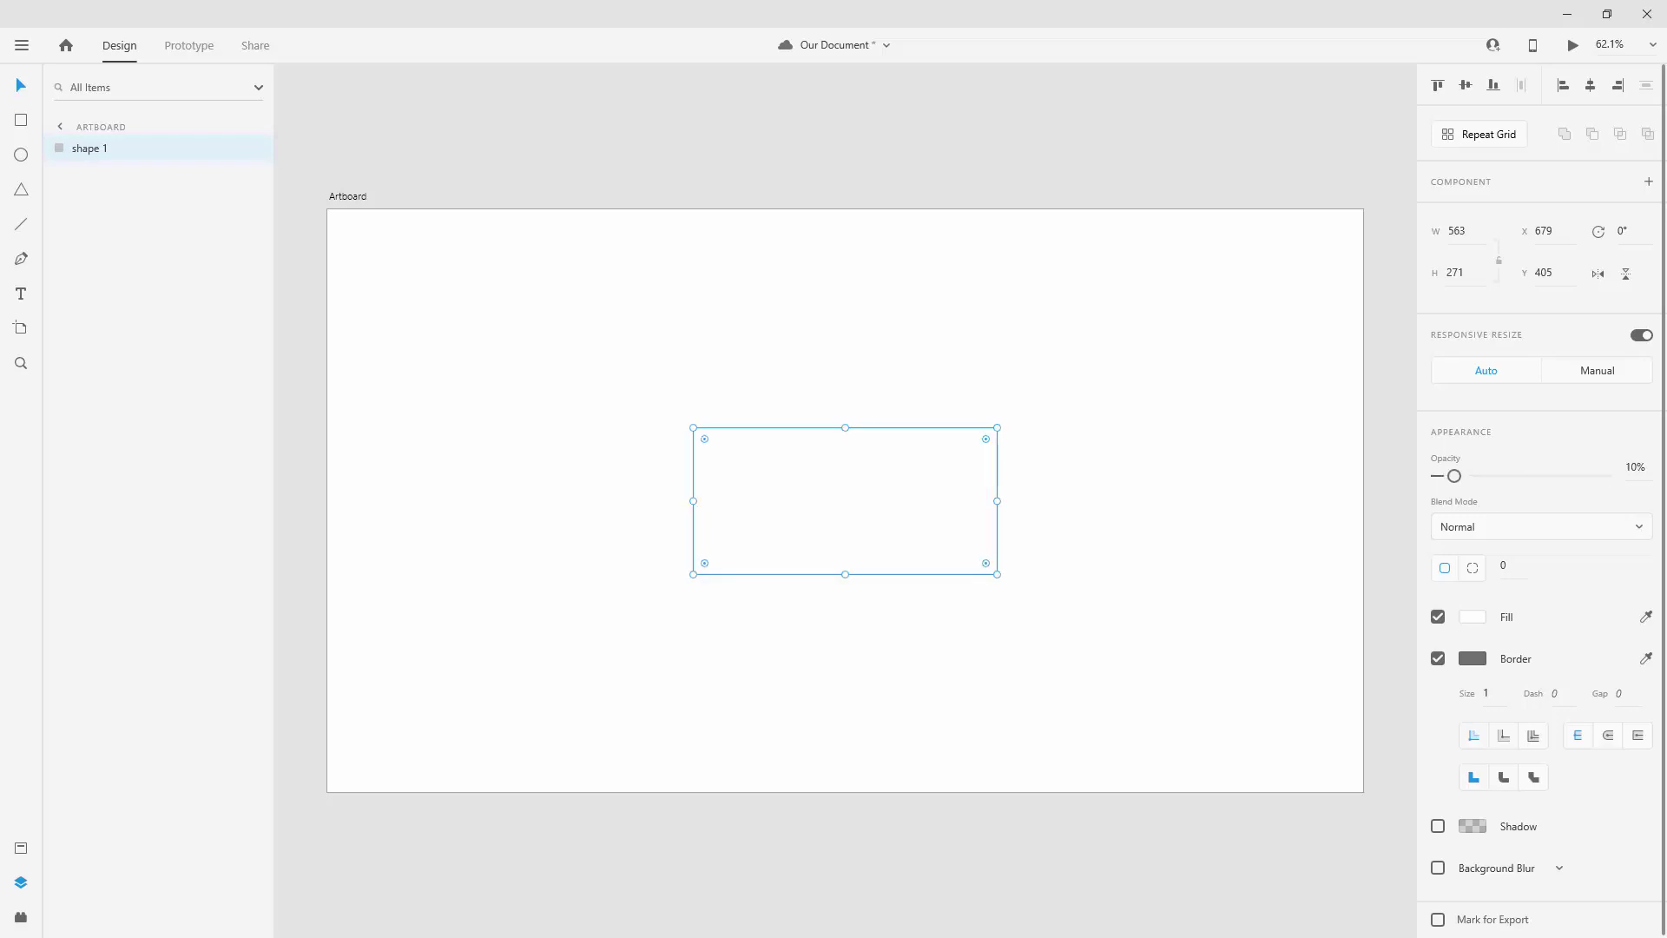
left_click_drag(1455, 476, 1605, 476)
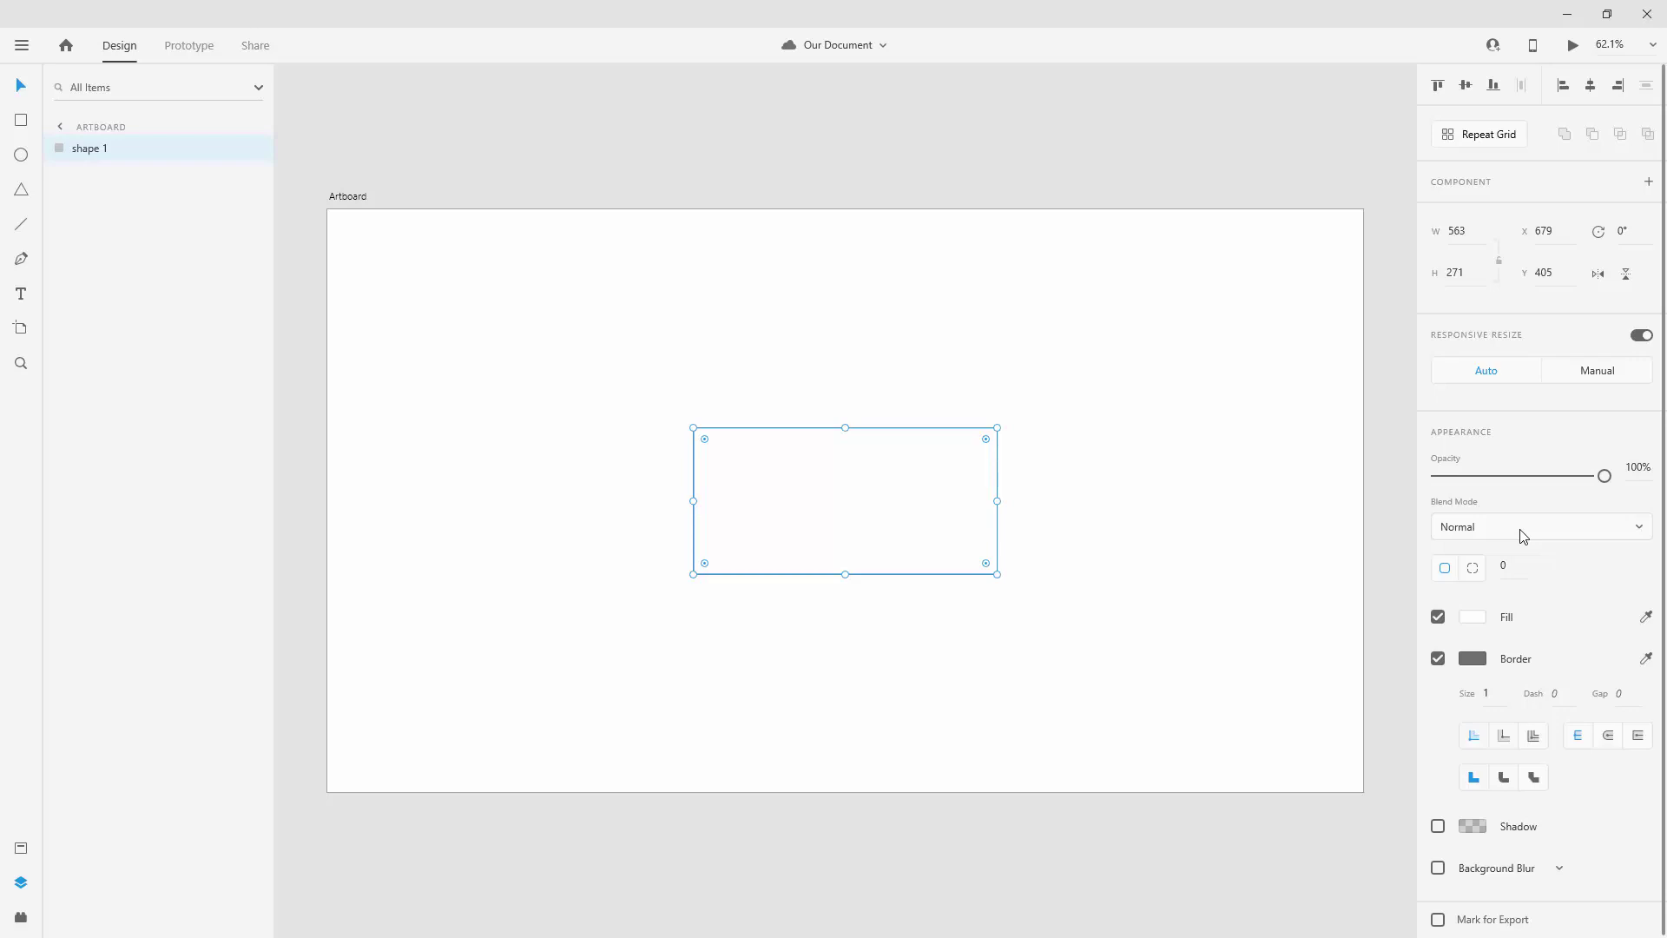
left_click(1522, 528)
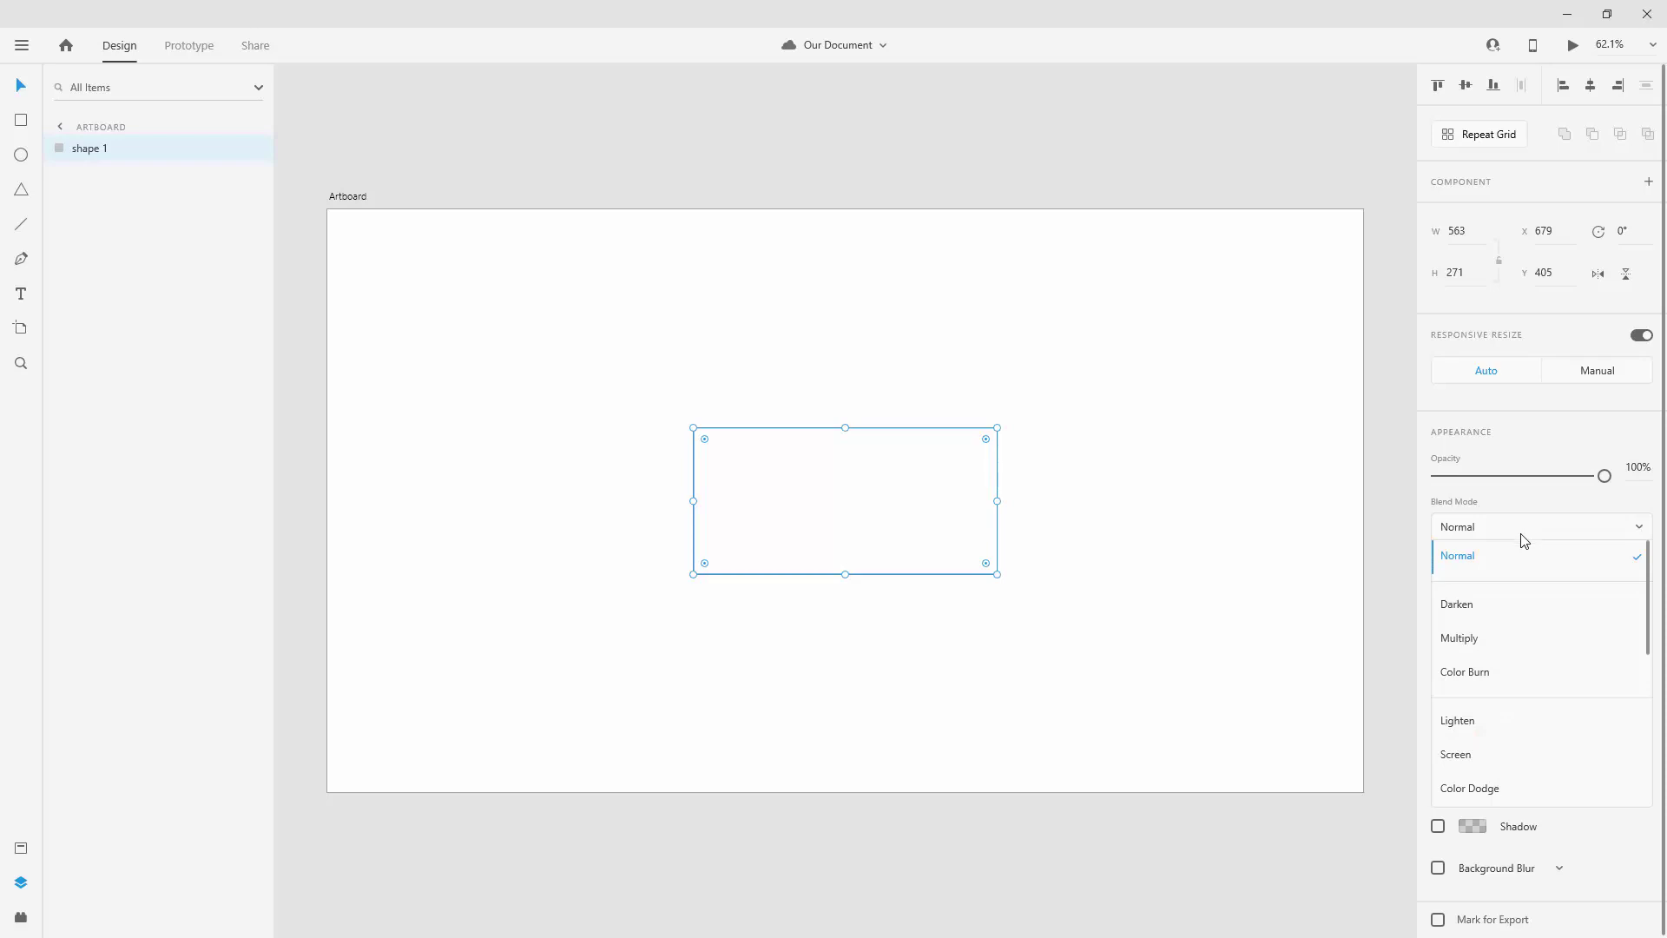
scroll(1492, 747, "down", 3)
scroll(1496, 748, "down", 2)
scroll(1496, 749, "up", 5)
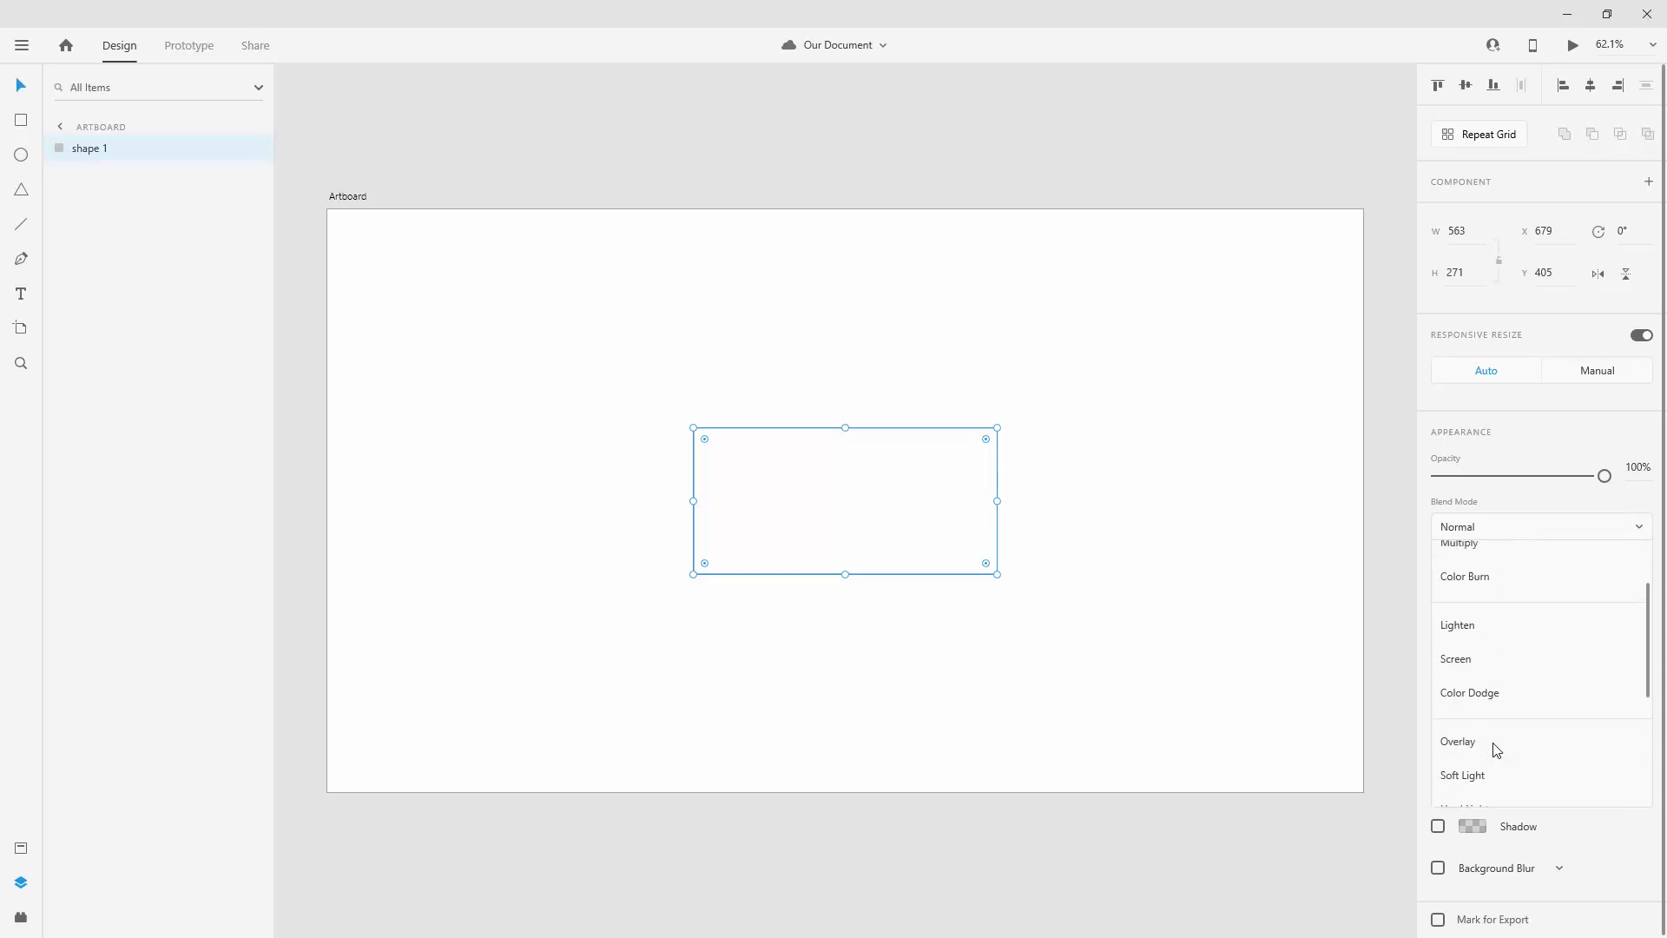
left_click(1535, 429)
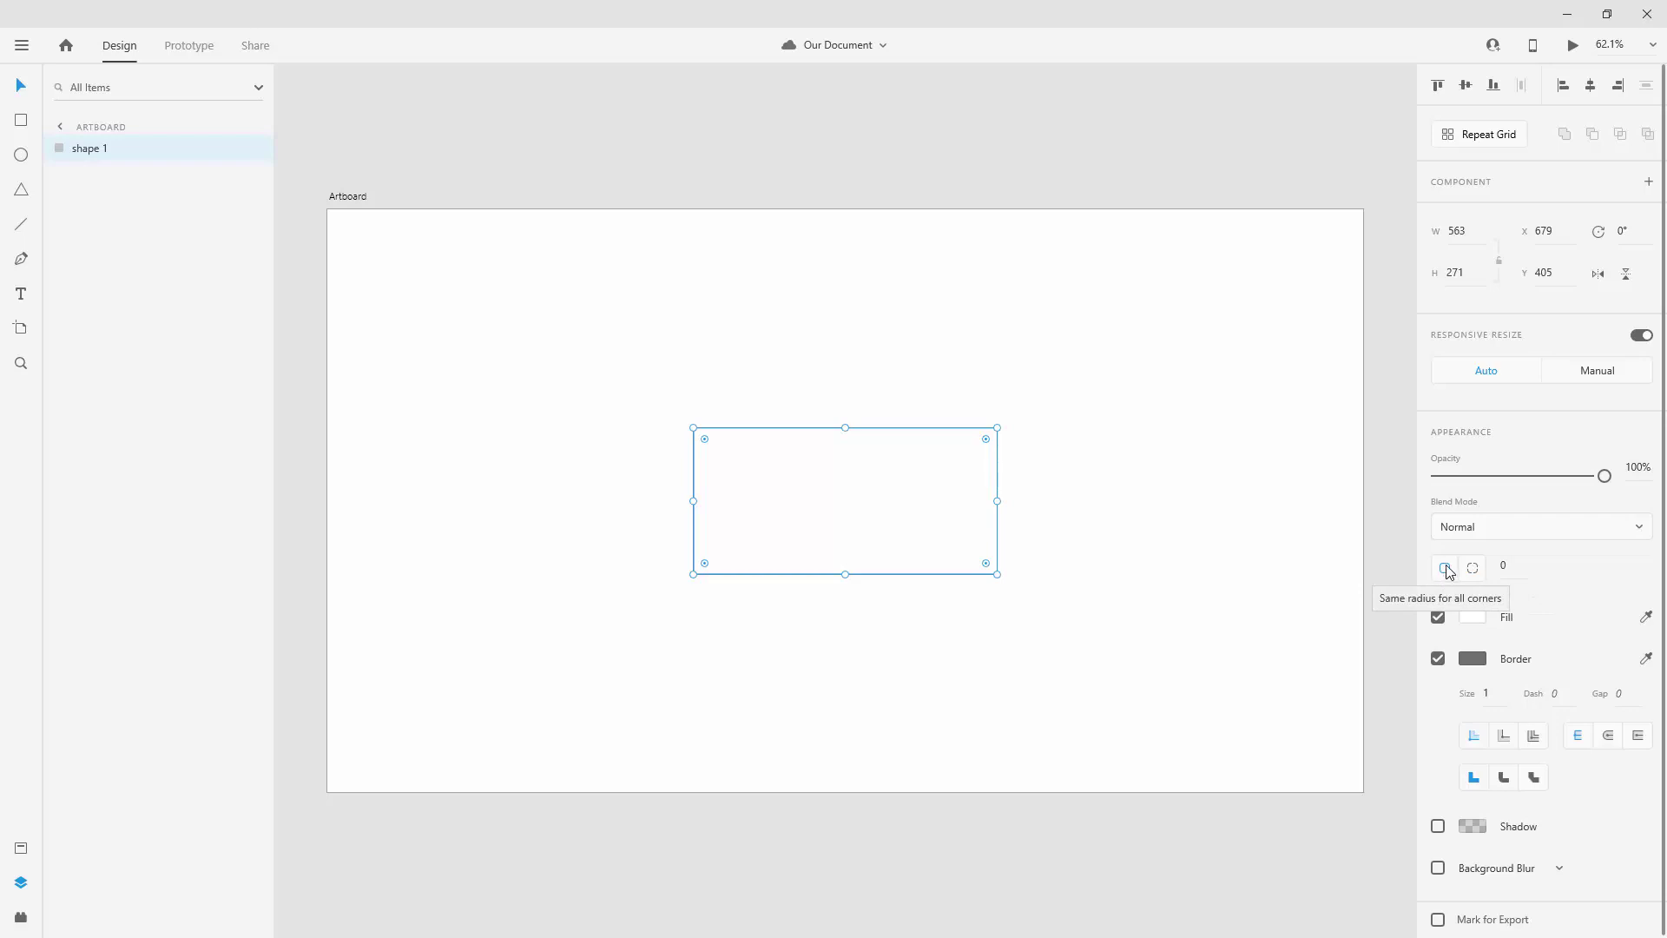
left_click(1511, 573)
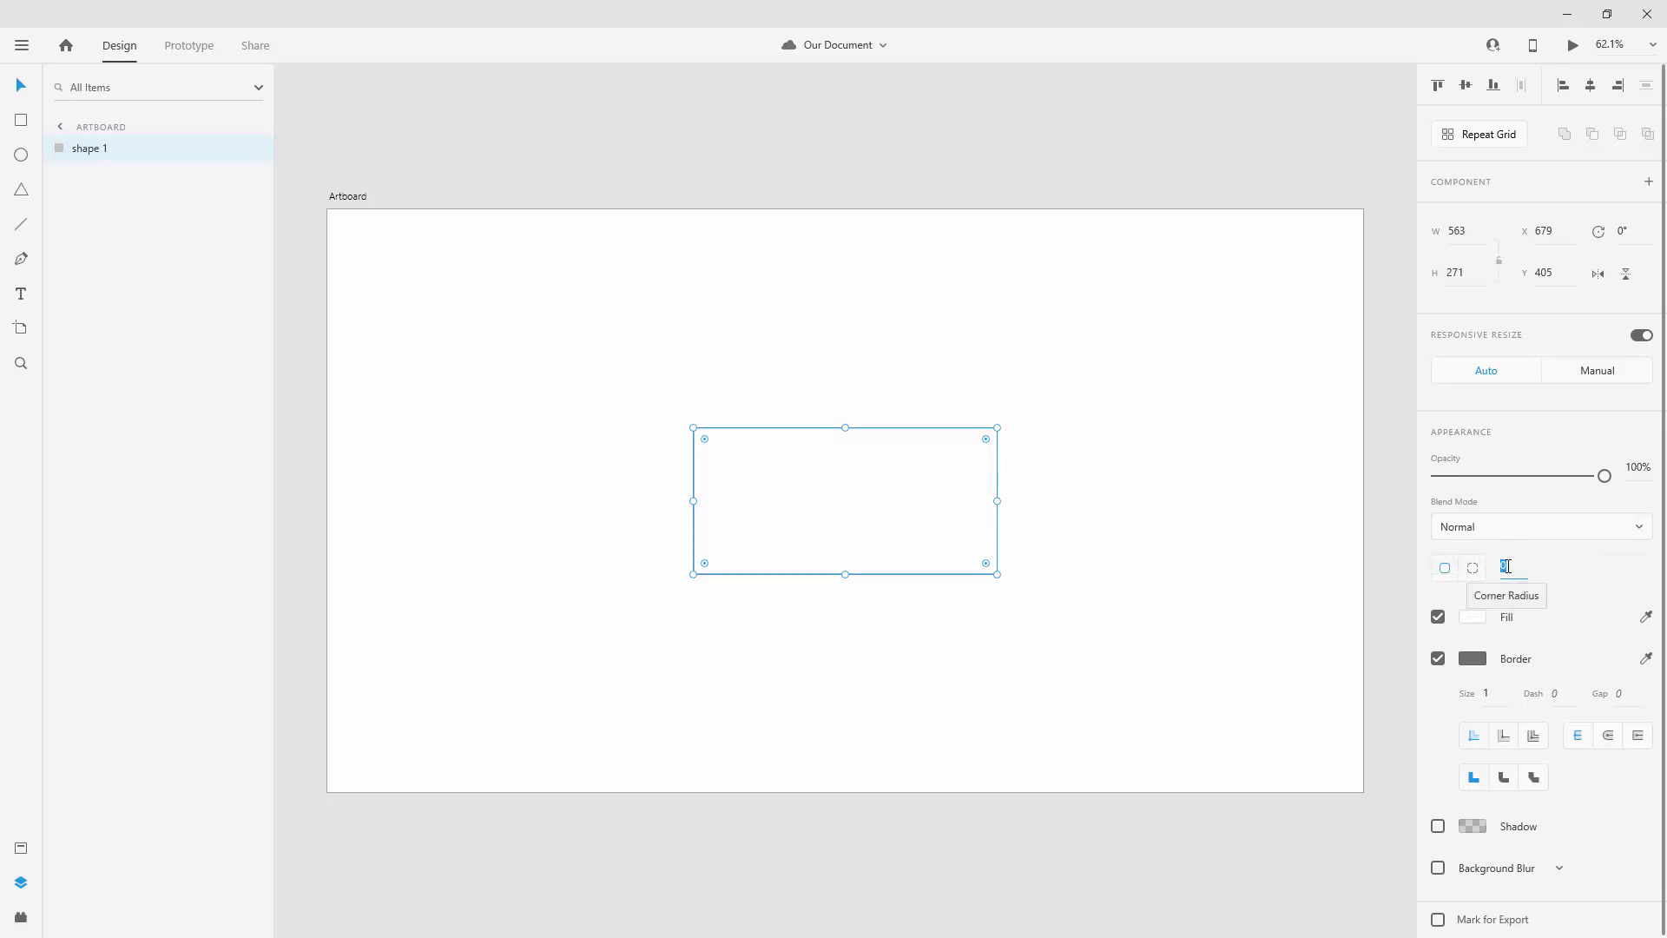
type("20")
key("Return")
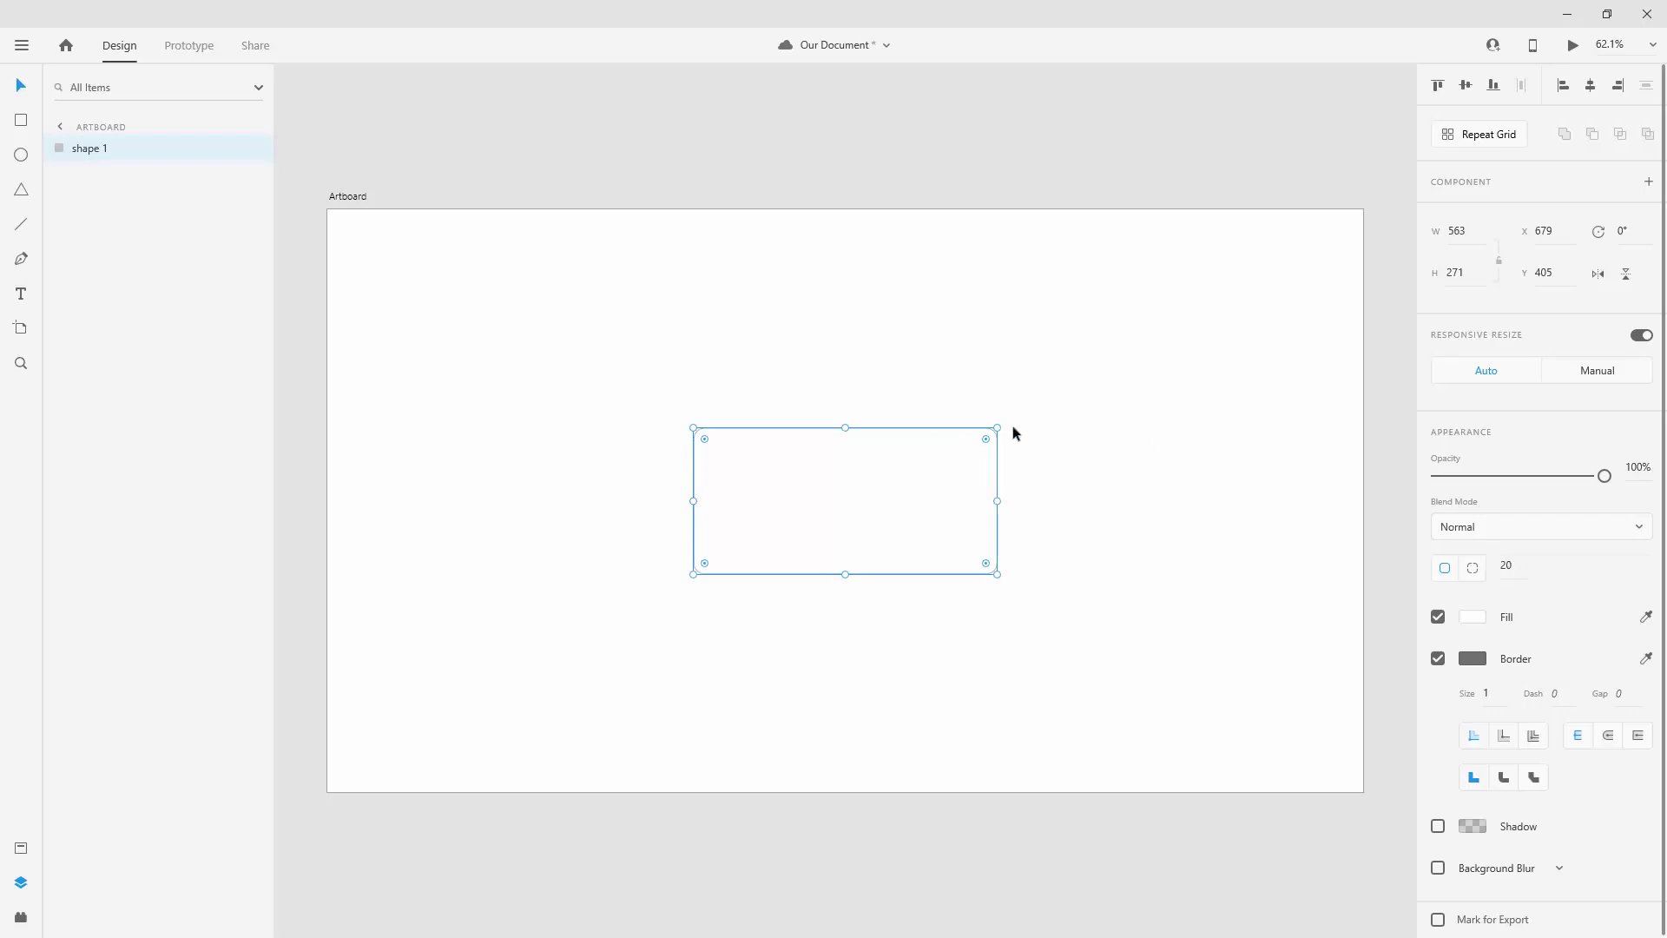
scroll(1065, 435, "up", 10)
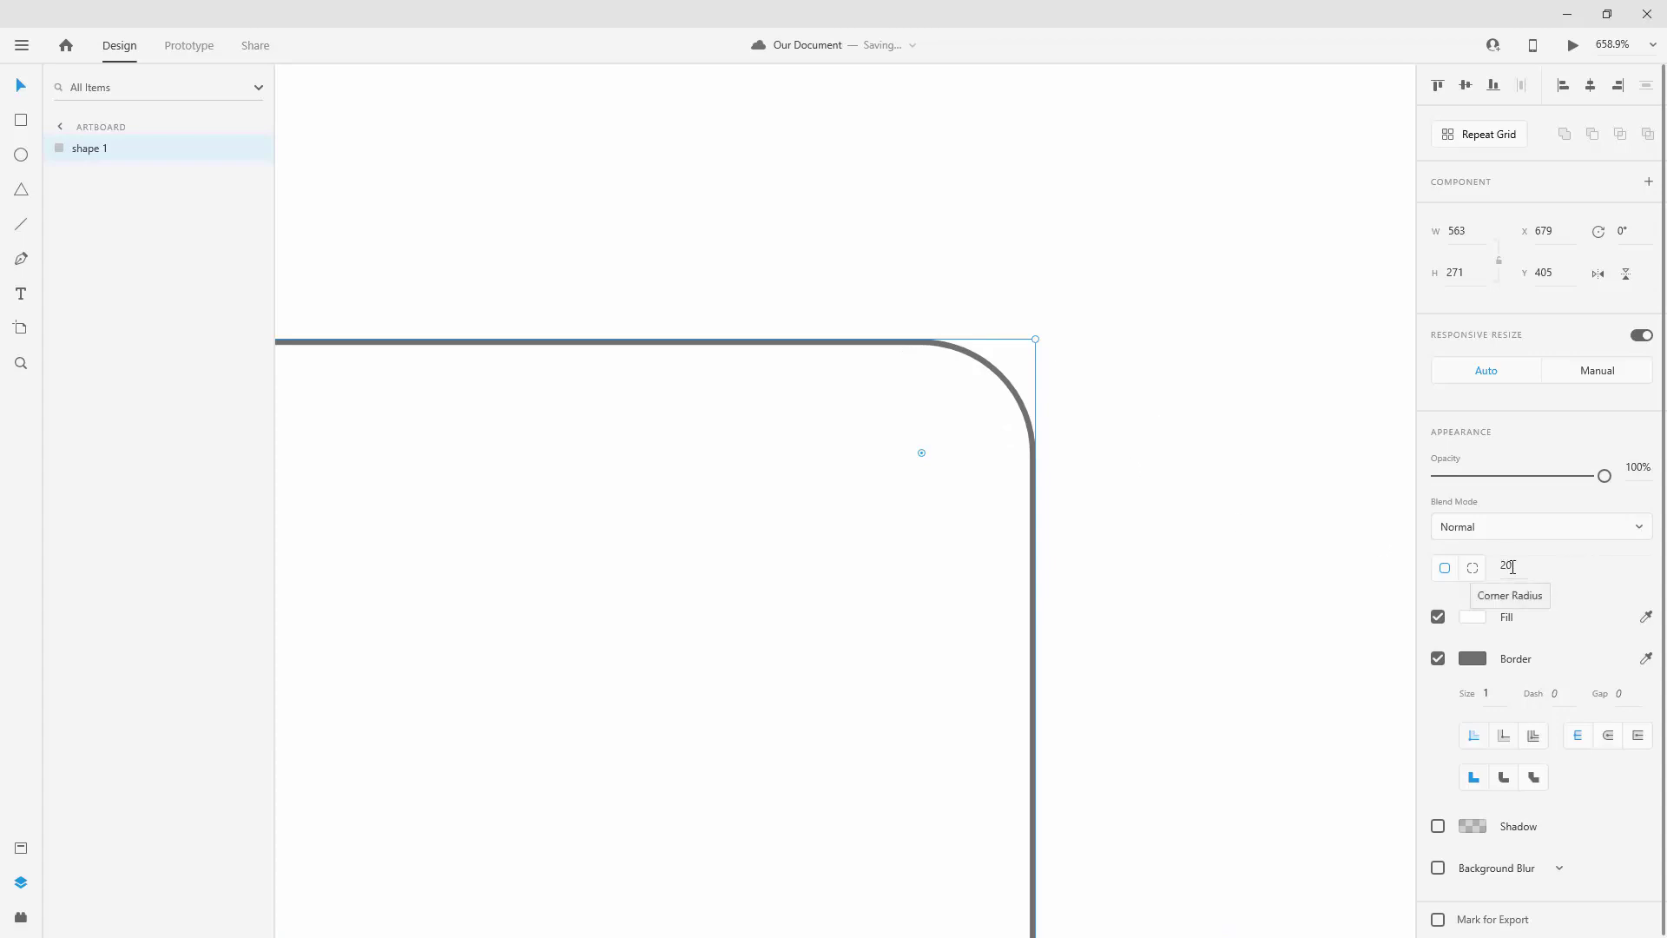
left_click(1472, 569)
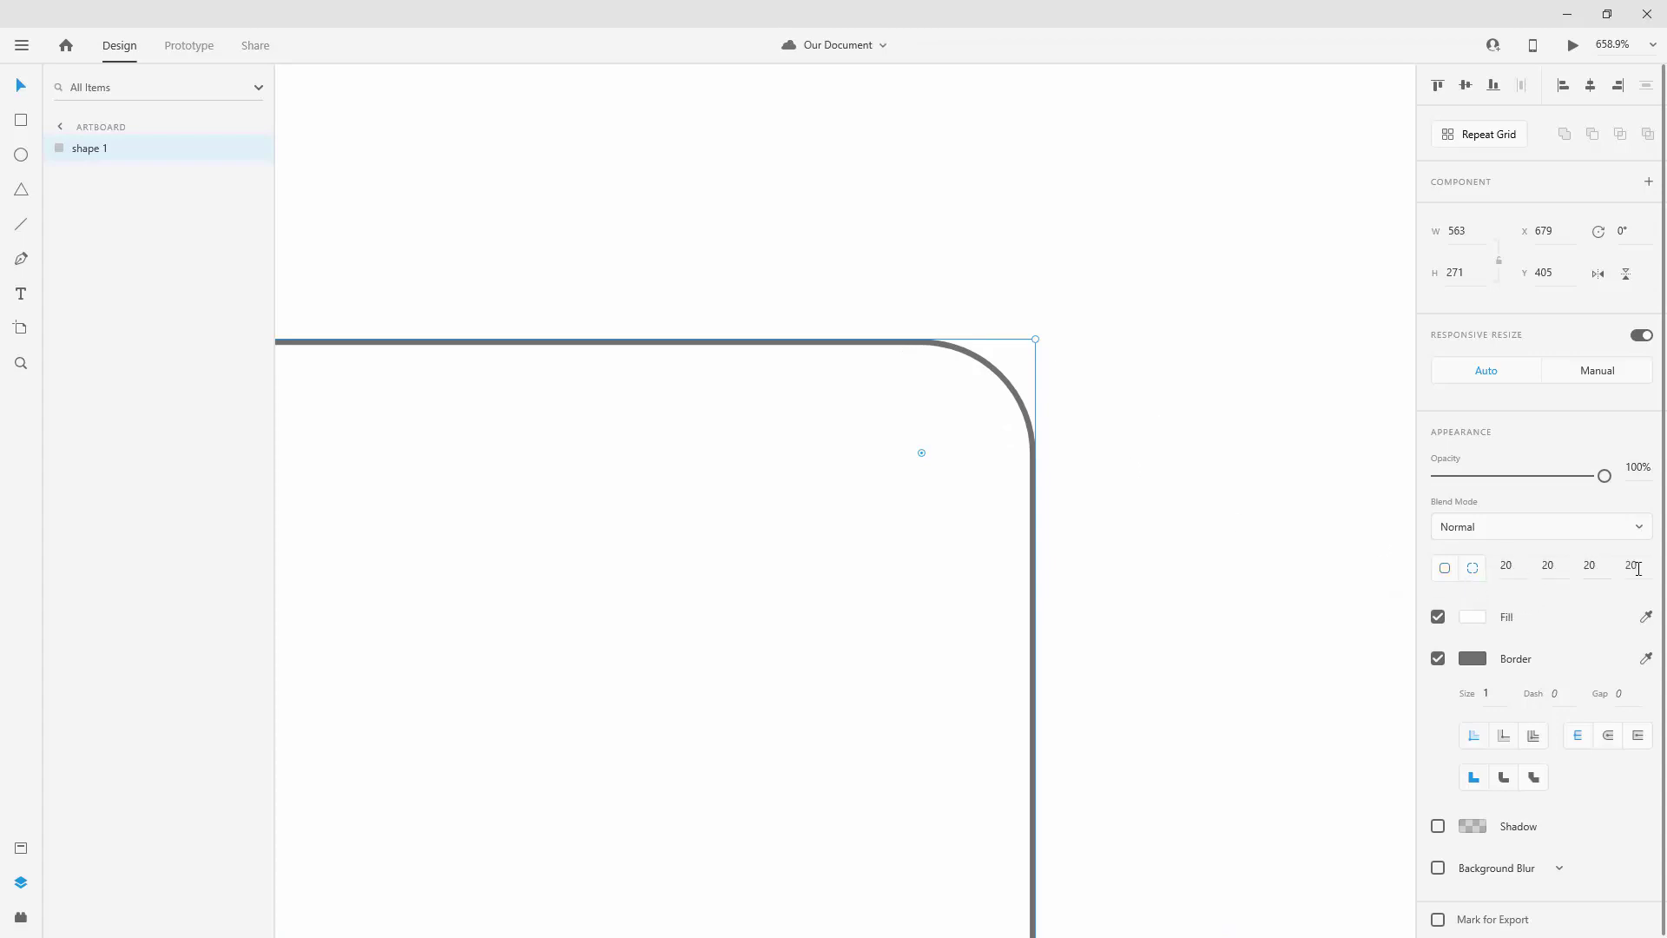
key("ctrl+0")
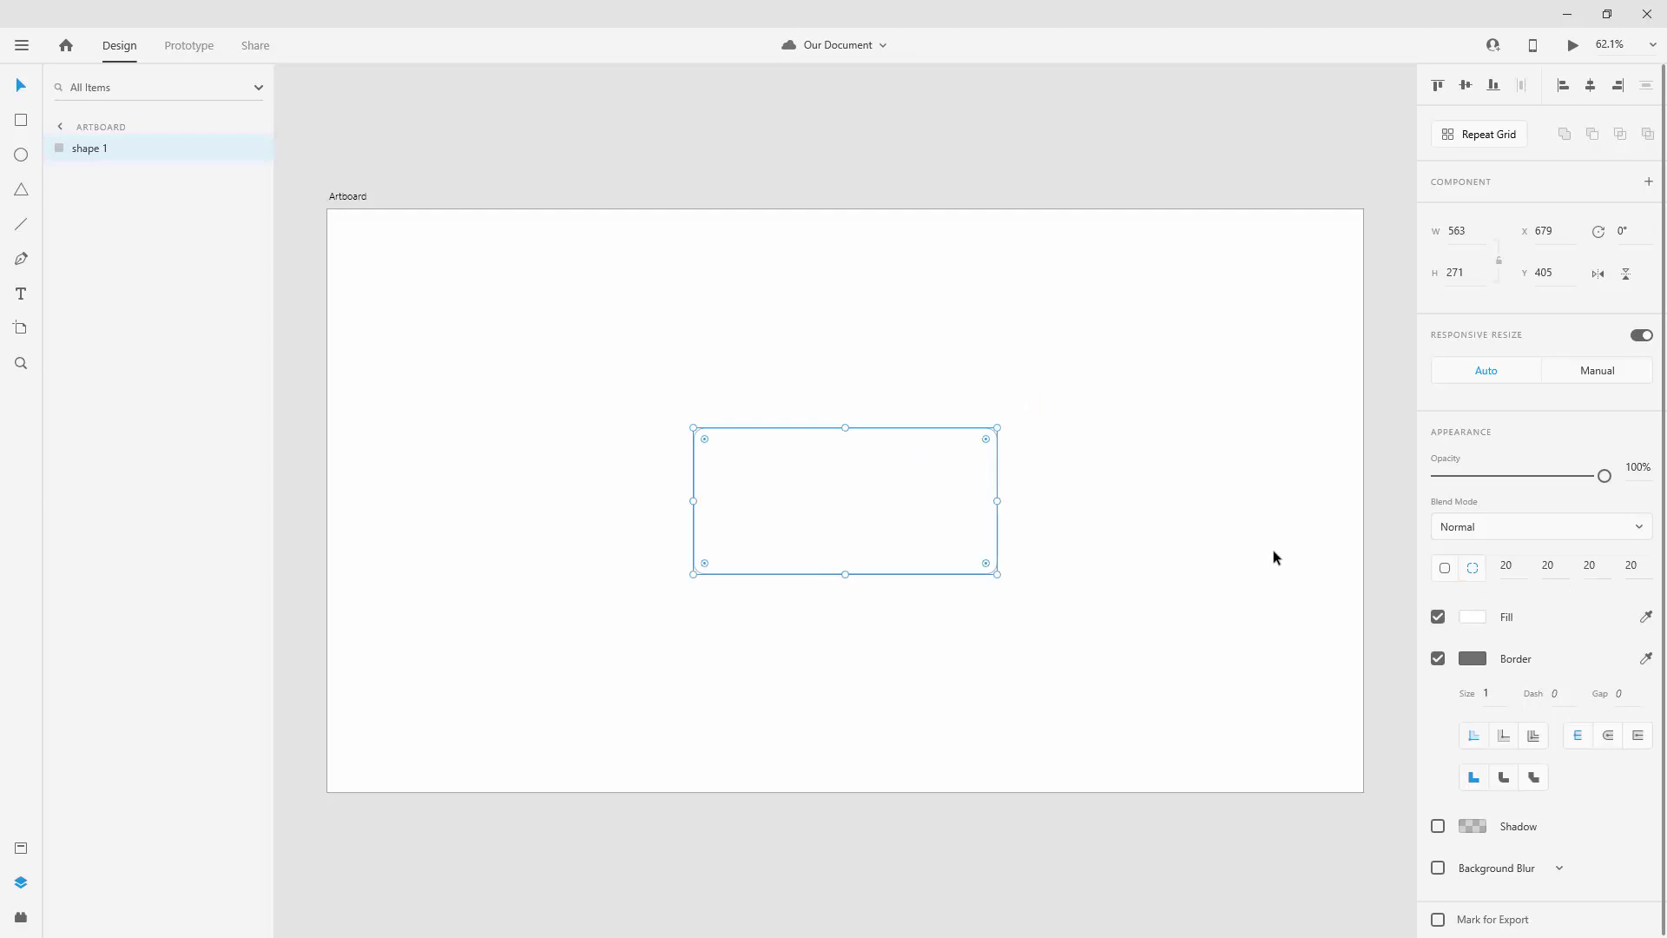
left_click(1507, 565)
type("0")
key("Return")
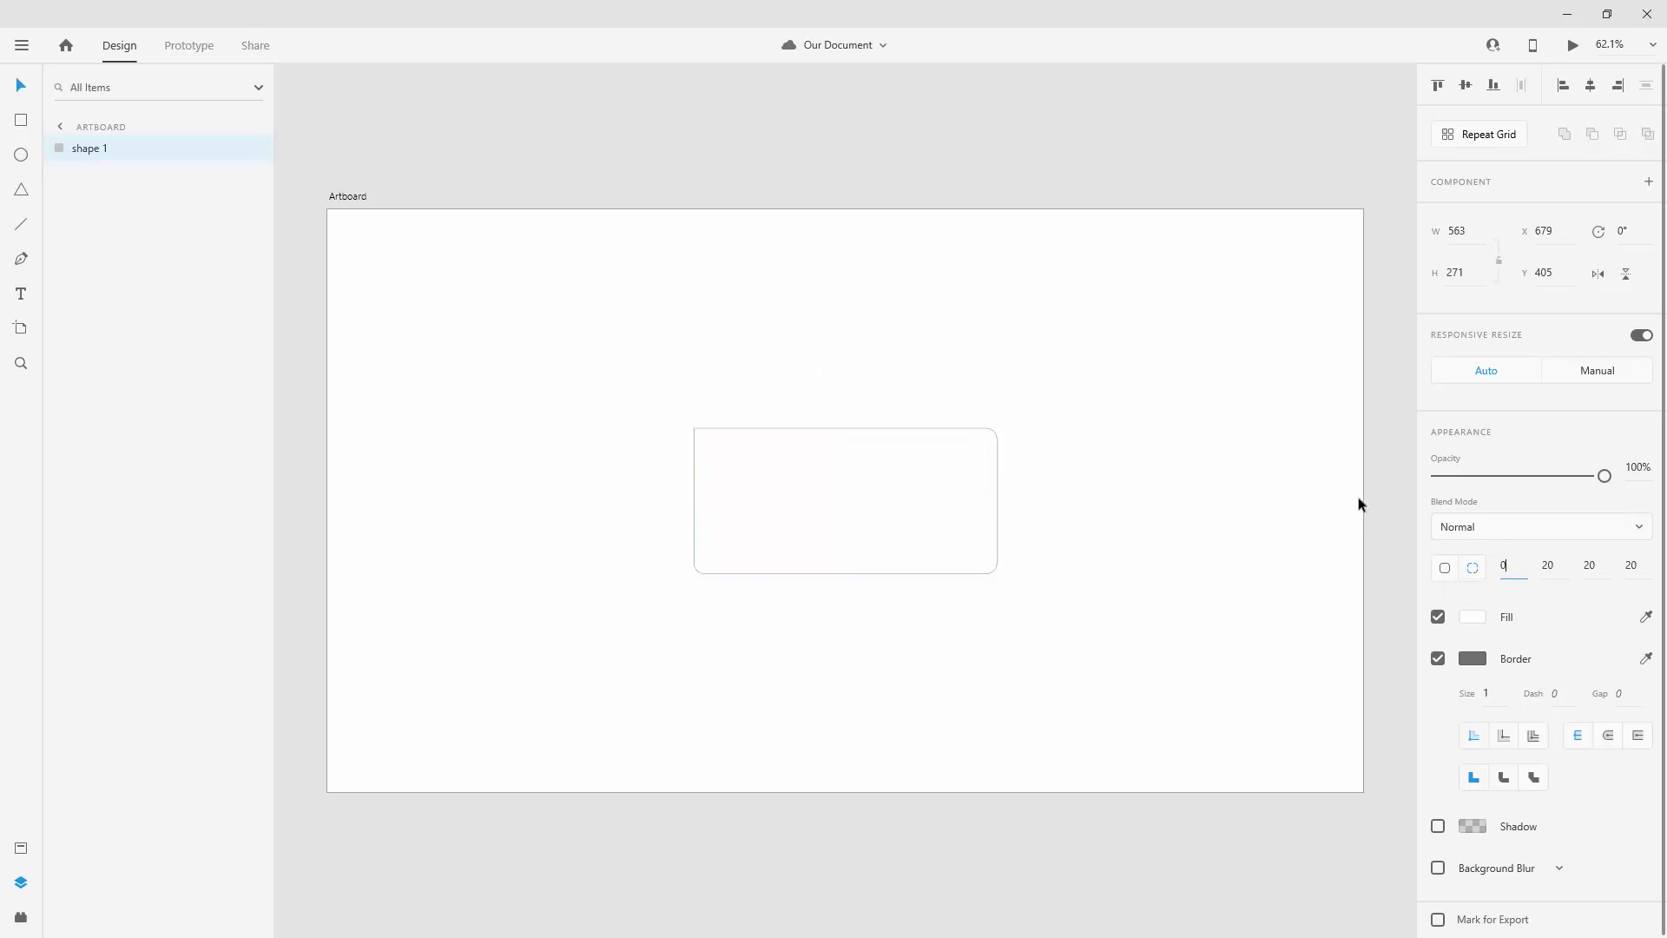
left_click(1056, 403)
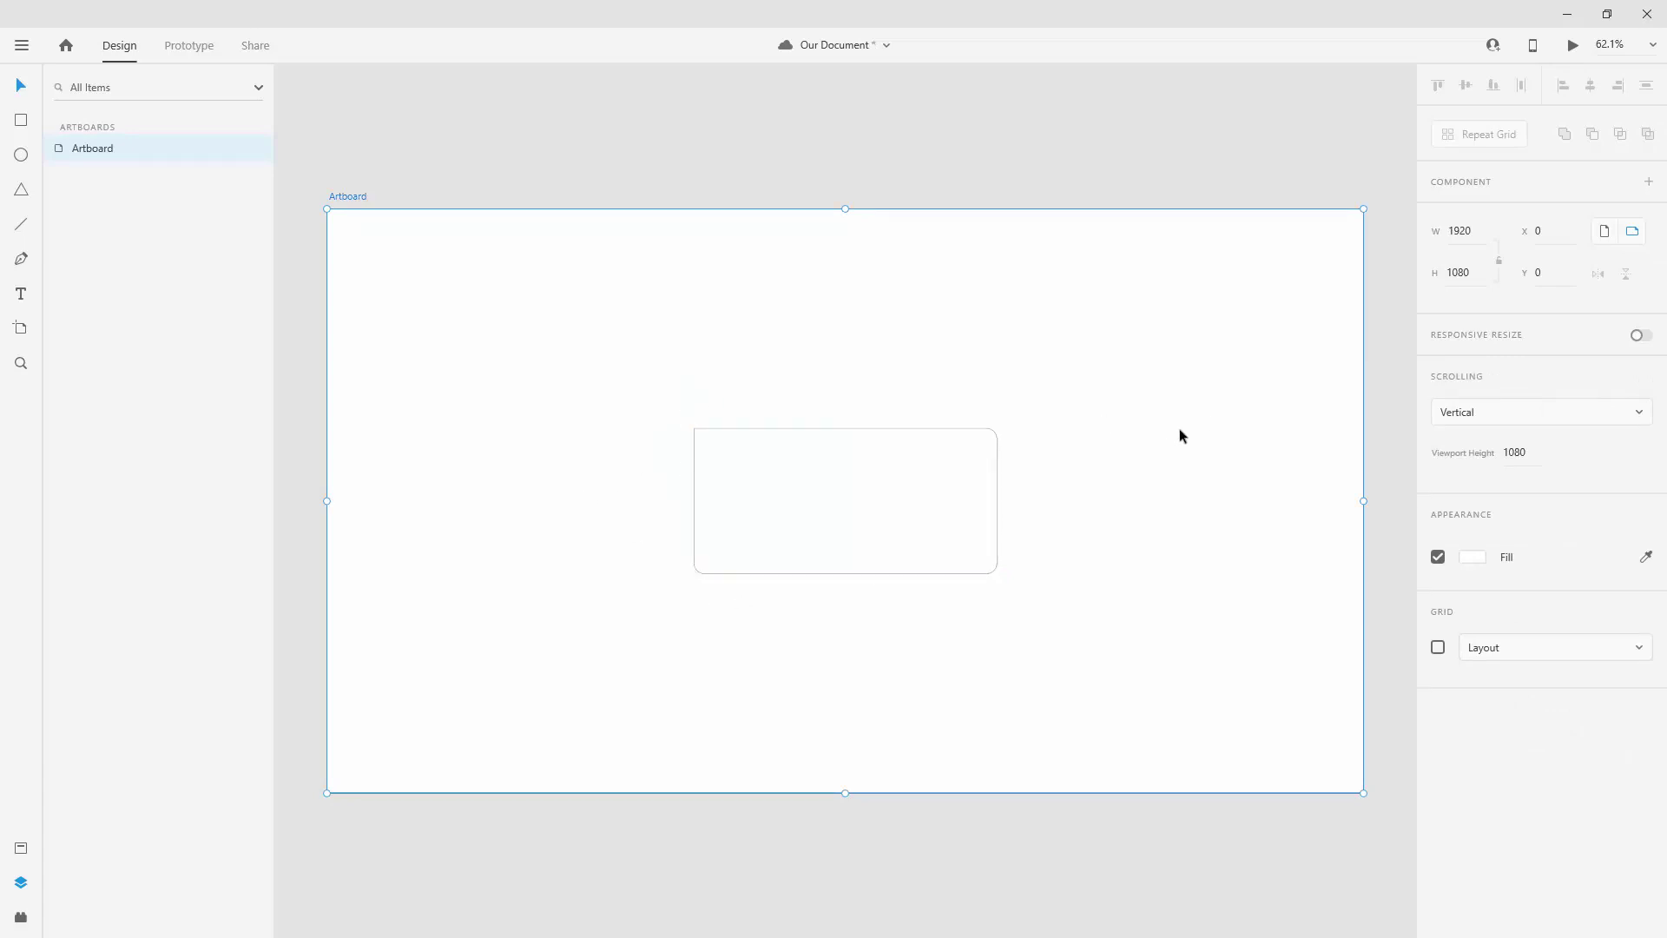
left_click(867, 499)
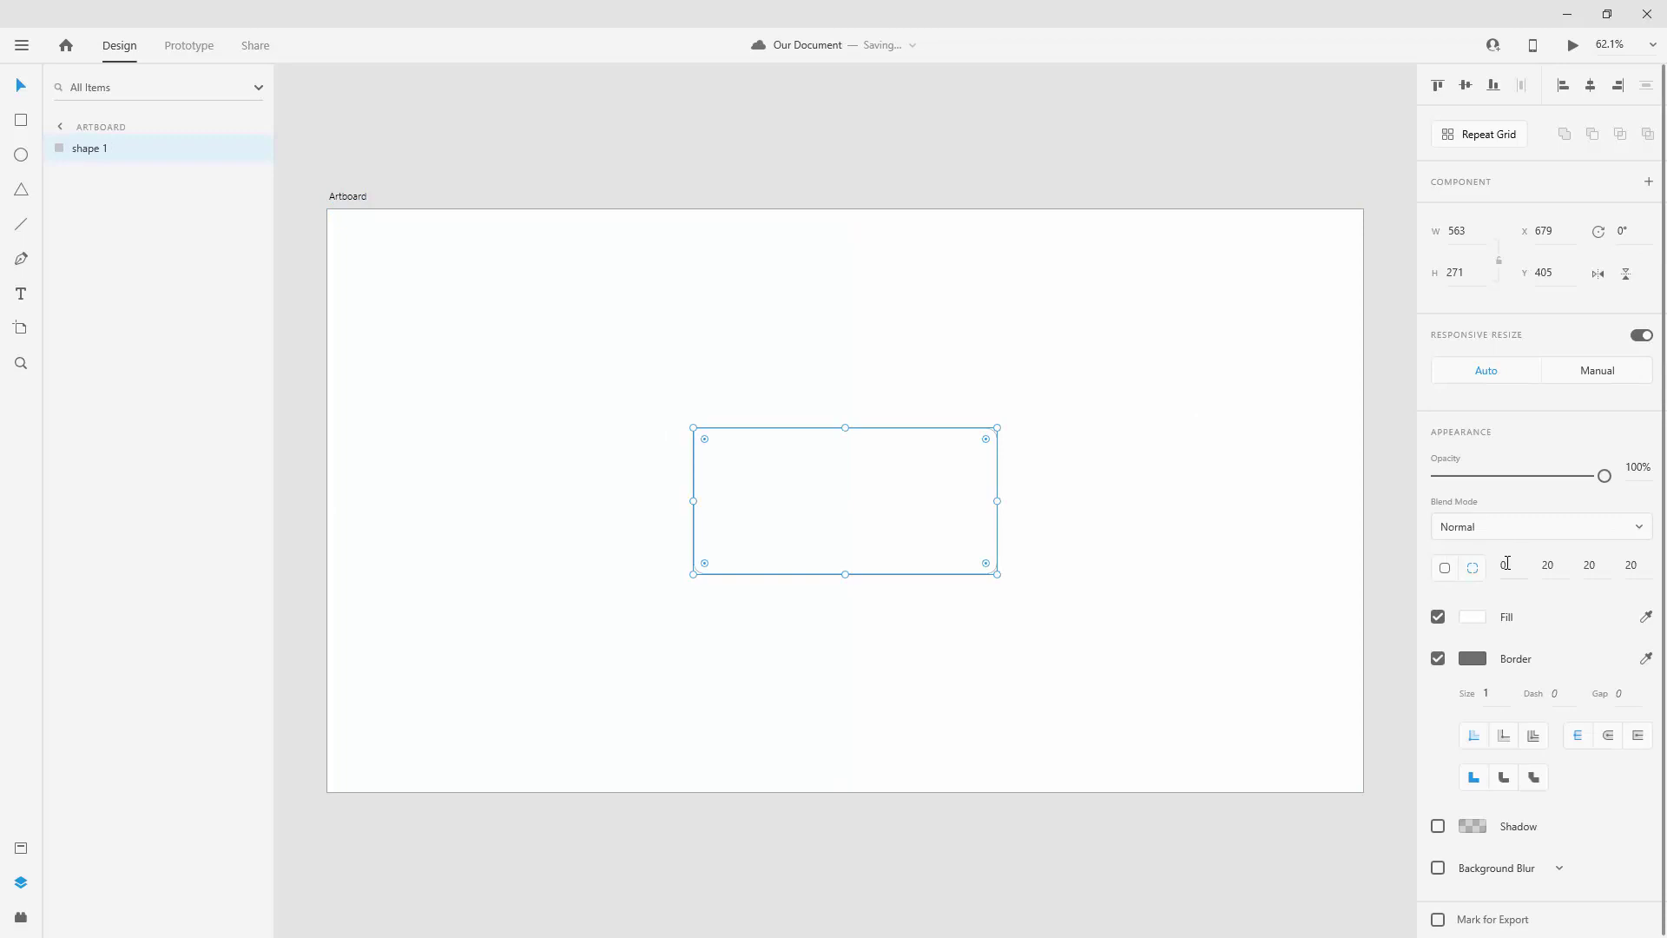
left_click(1445, 567)
left_click(1117, 440)
left_click(995, 491)
Shift the fill hue toward a muted greyish olive, undoing the transparency changes tried
left_click(1473, 619)
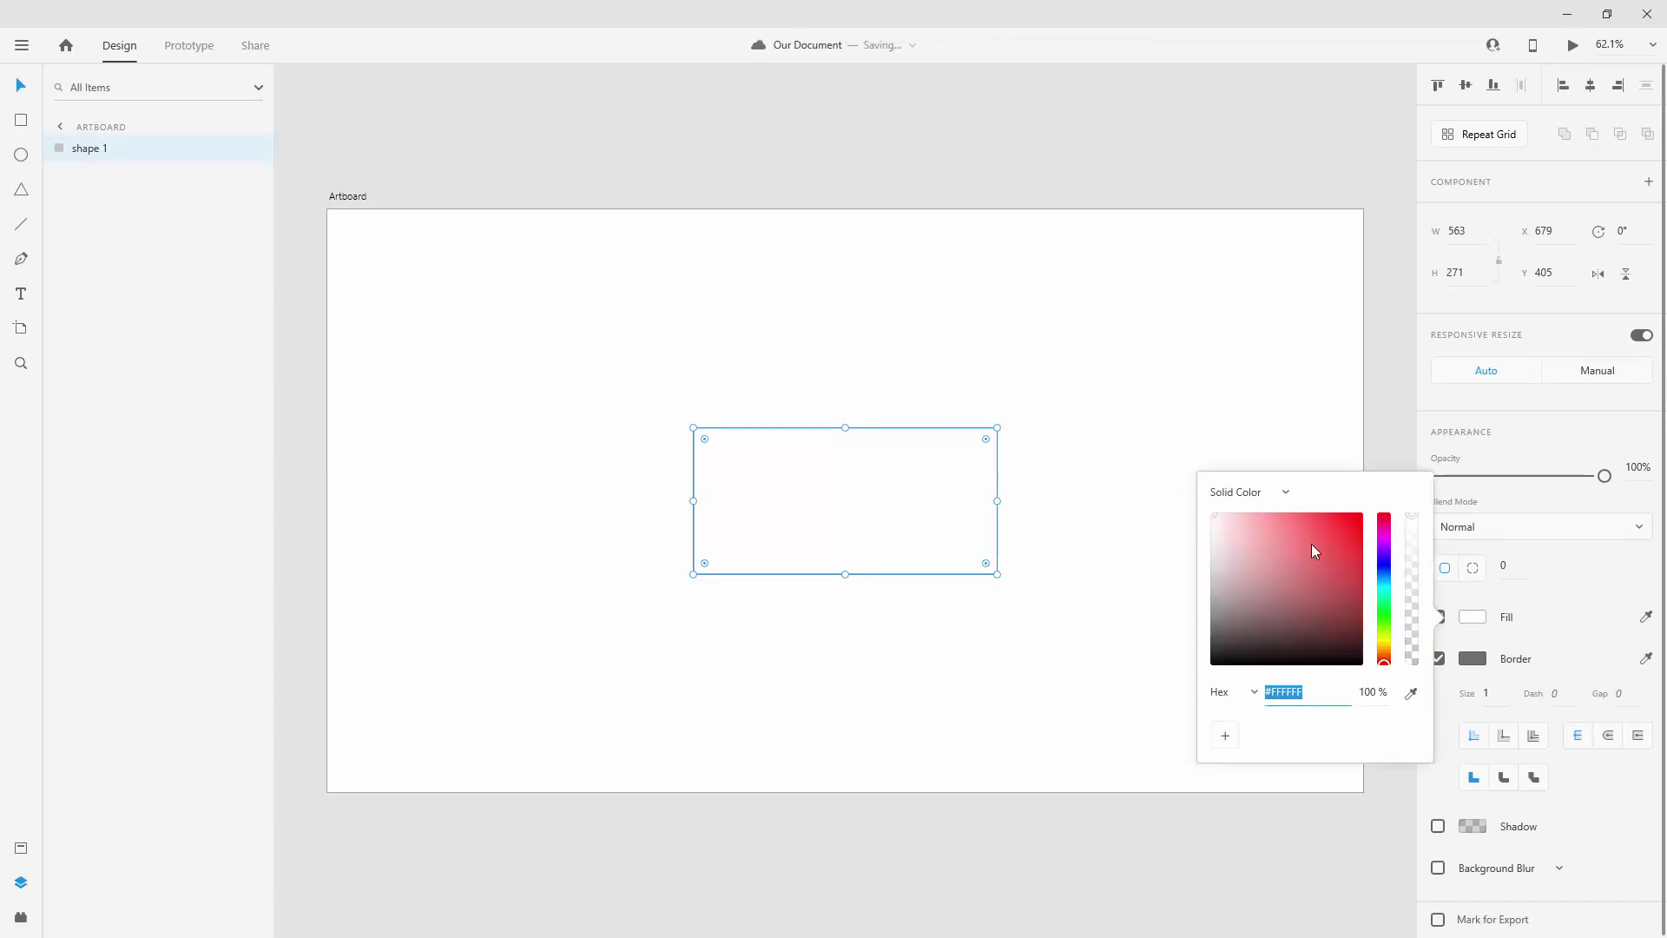
left_click_drag(1312, 544, 1237, 587)
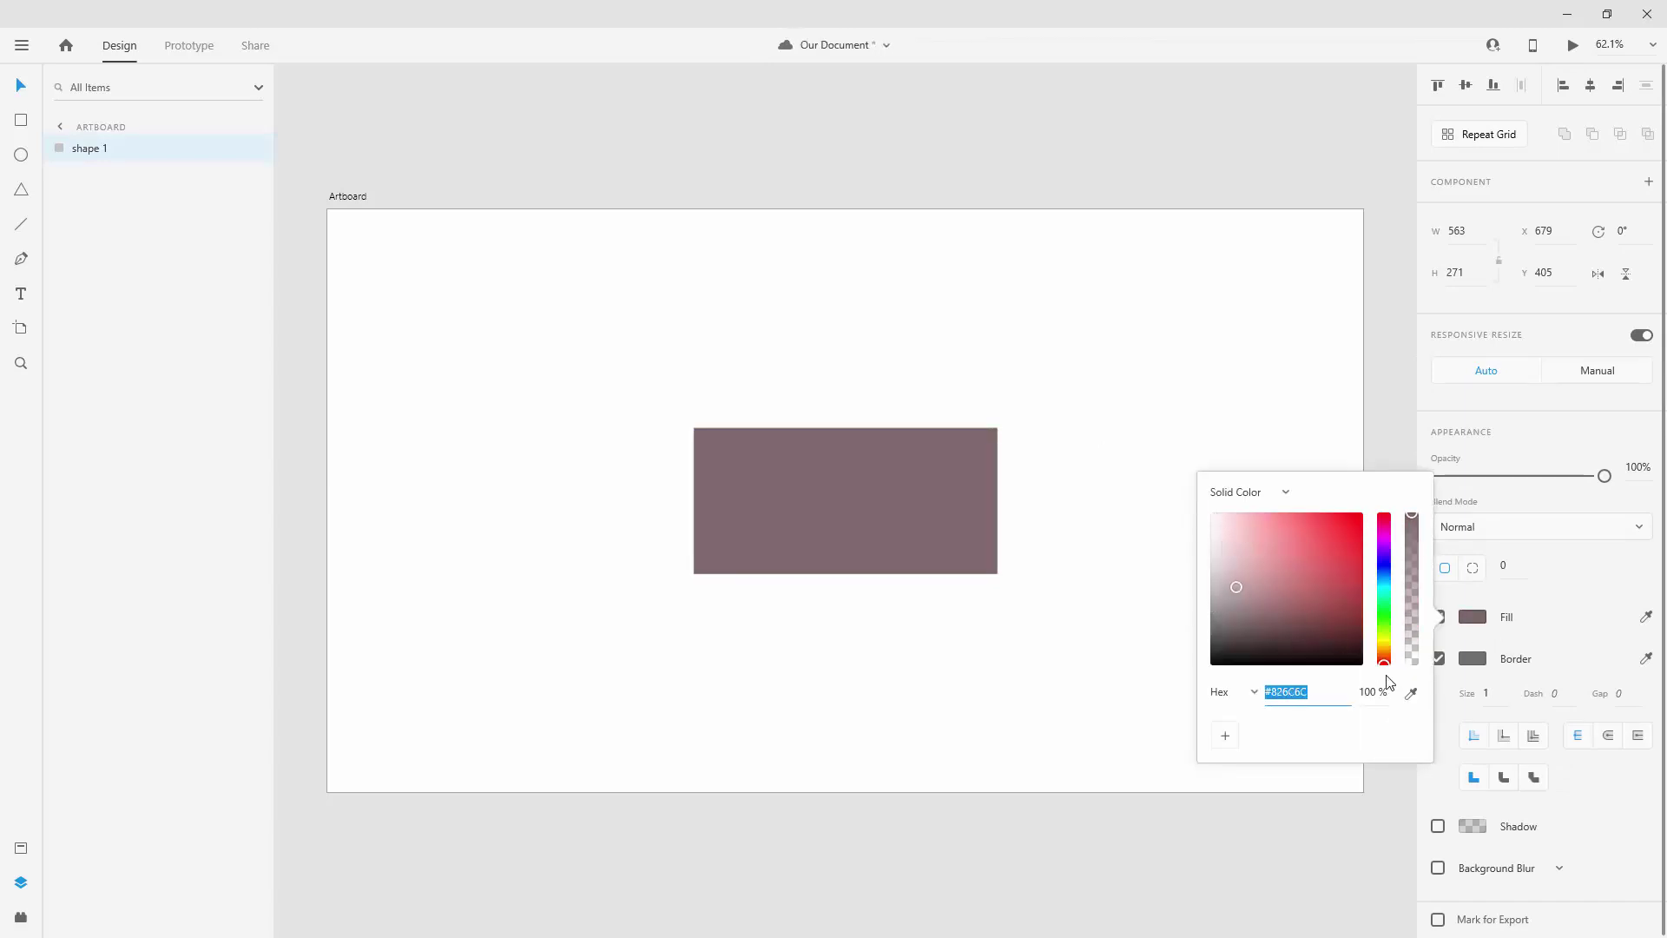
left_click_drag(1413, 560, 1414, 662)
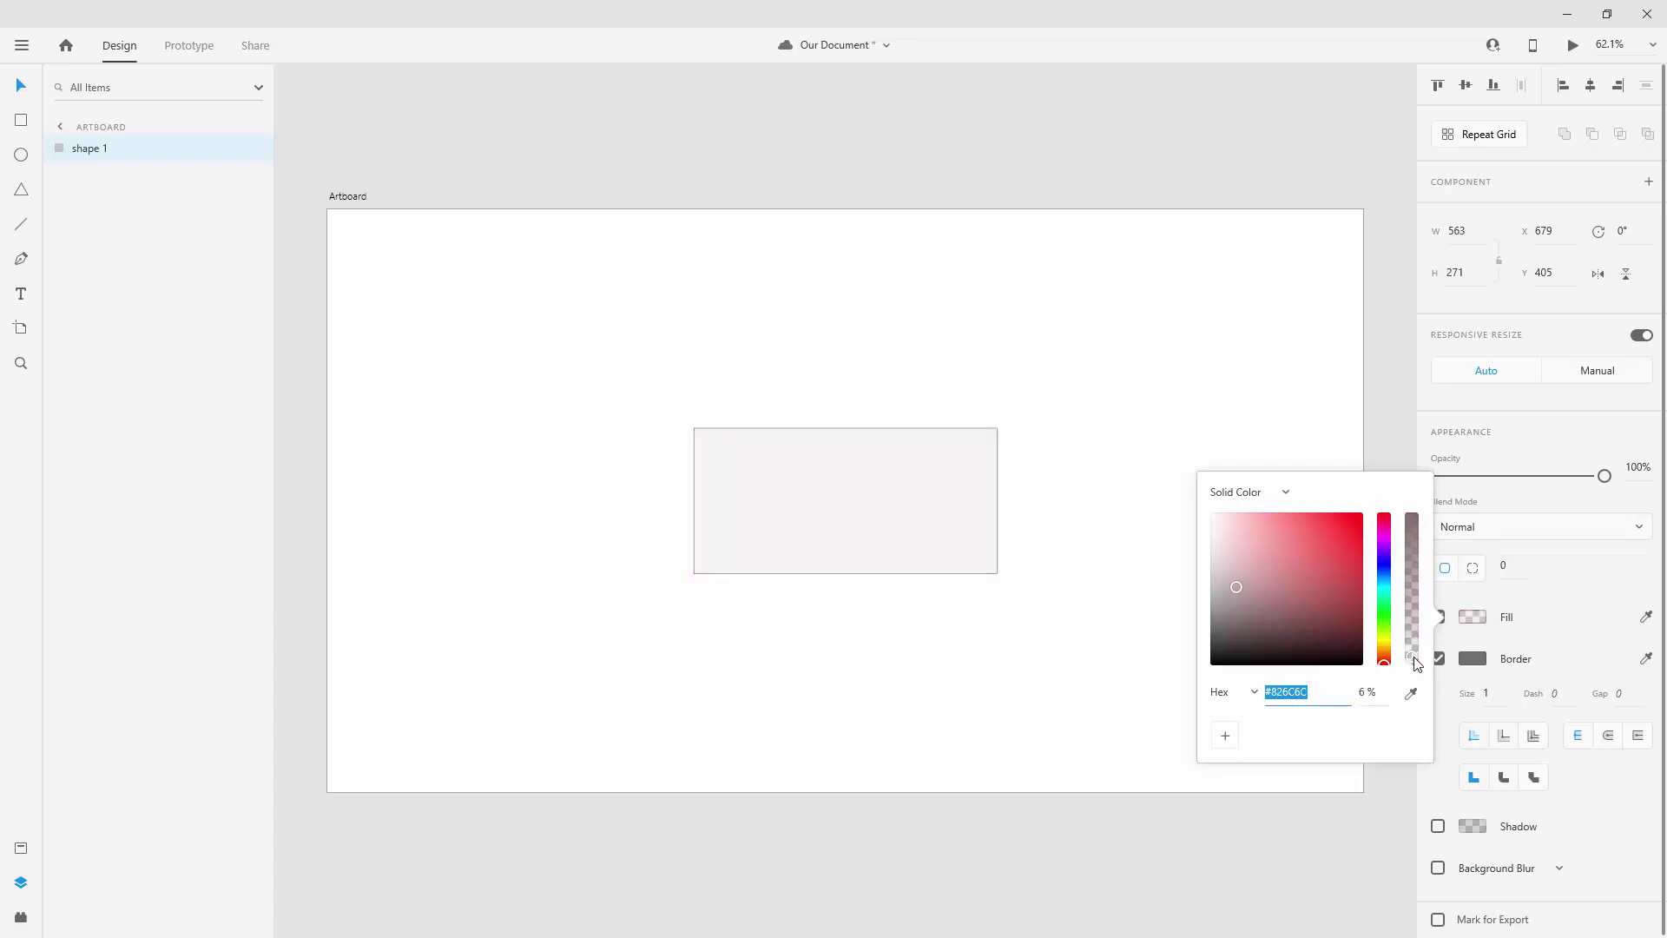
key("ctrl+z")
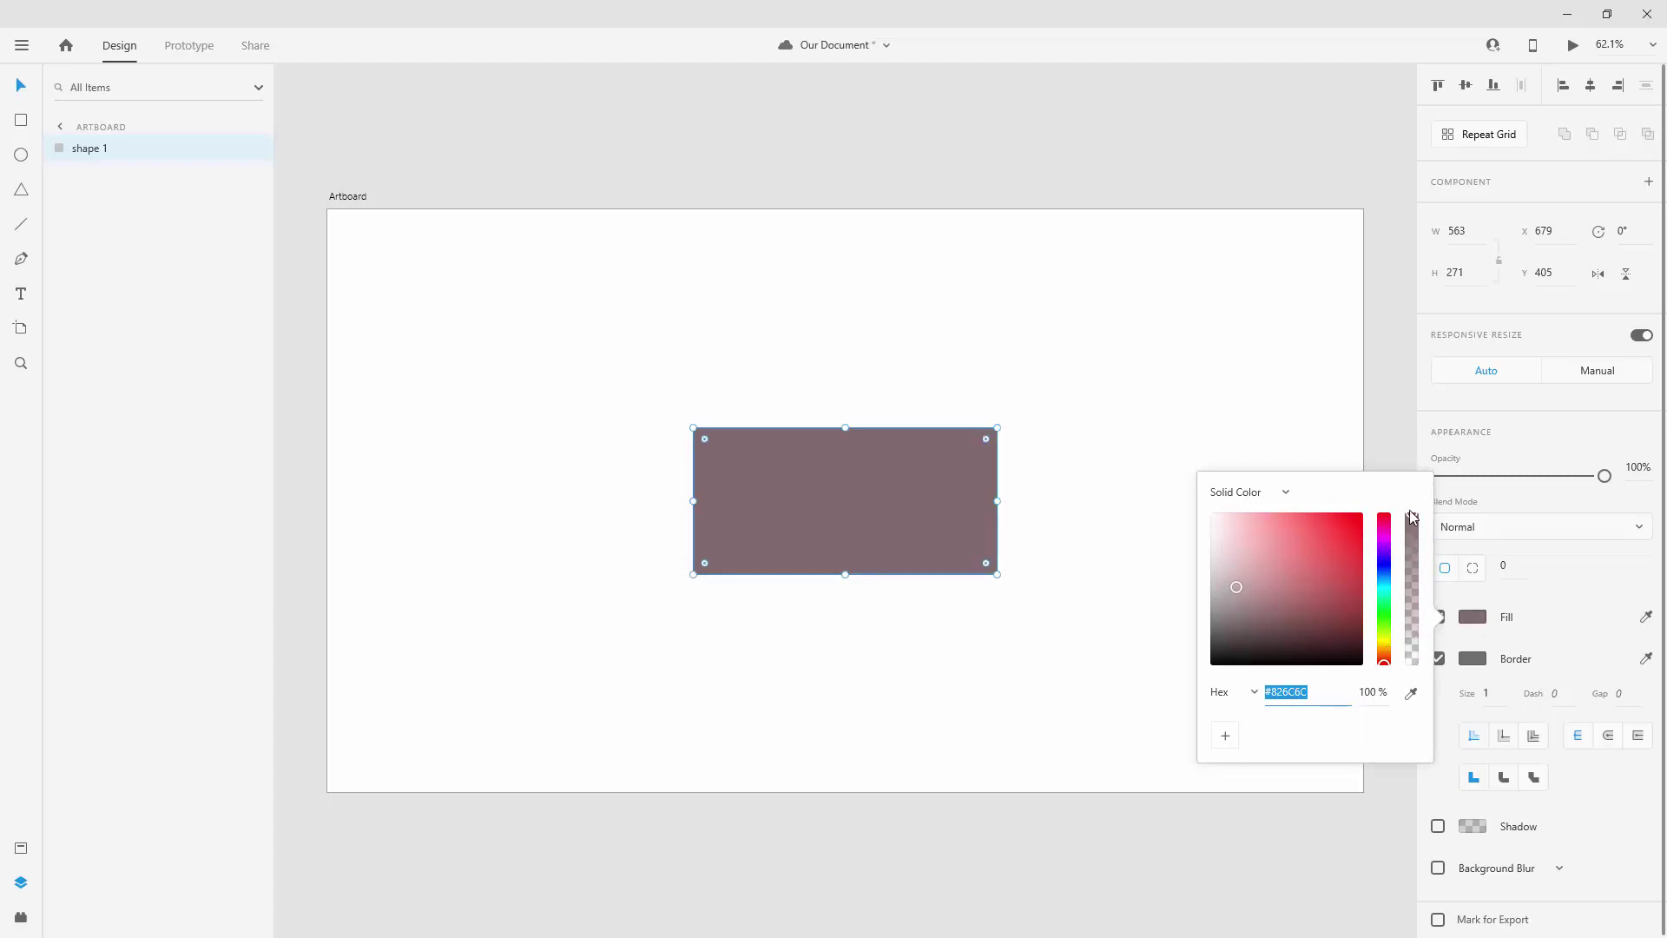
left_click_drag(1410, 512, 1414, 708)
key("ctrl+z")
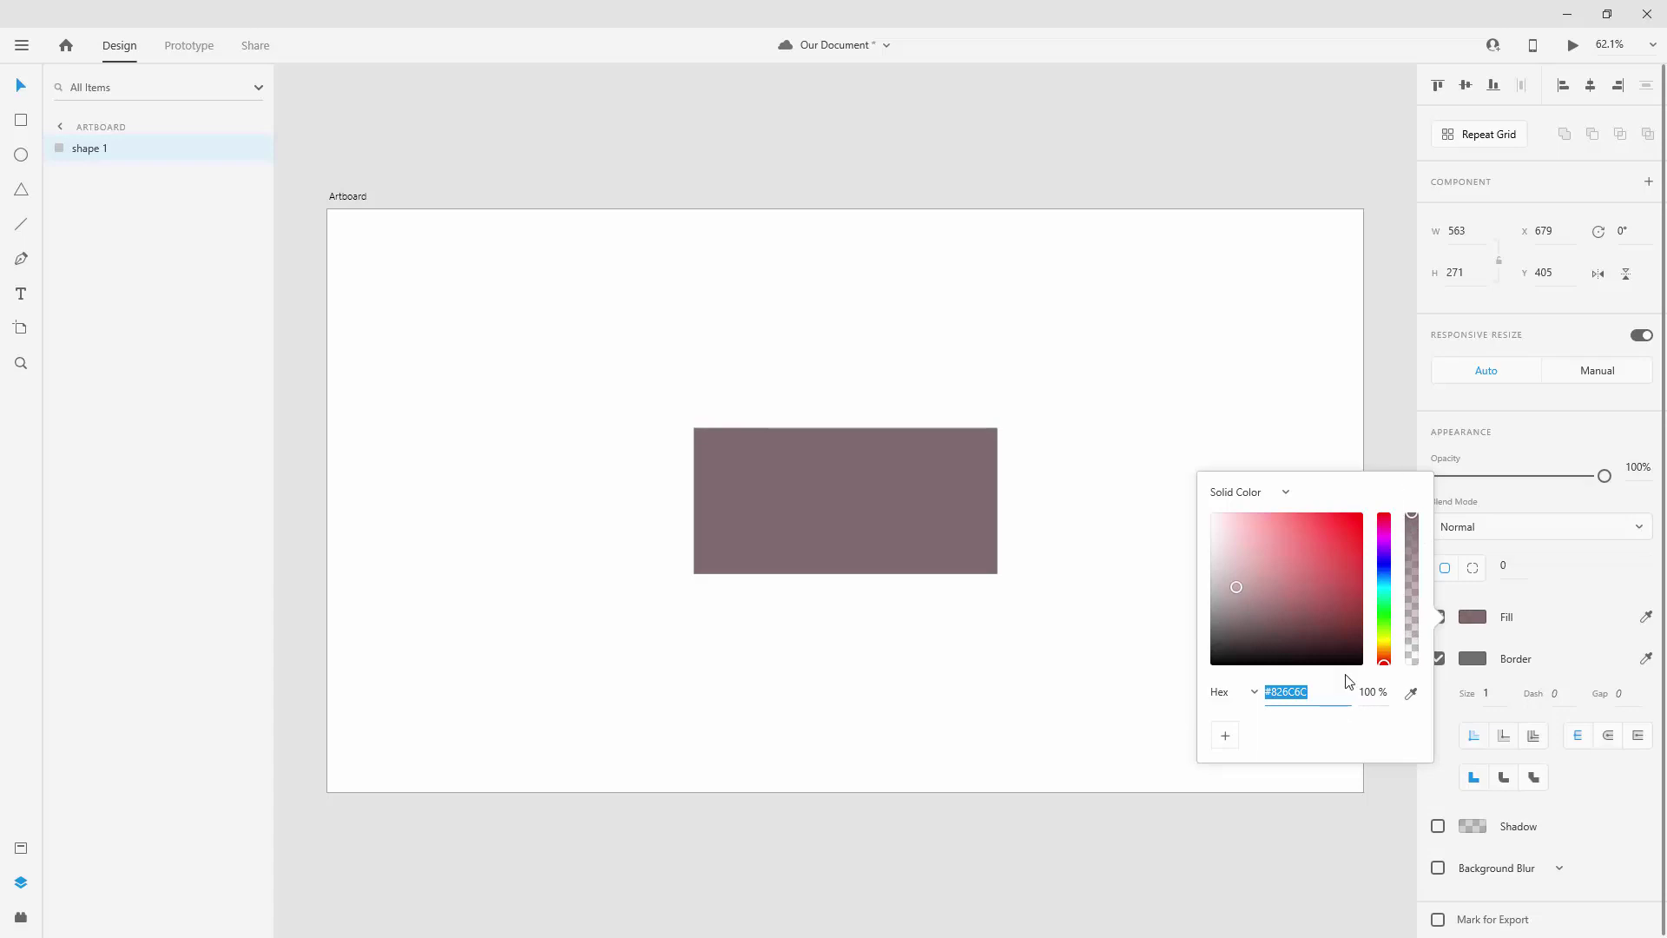
key("ctrl+z")
key("ctrl+shift+z")
left_click_drag(1384, 644, 1385, 644)
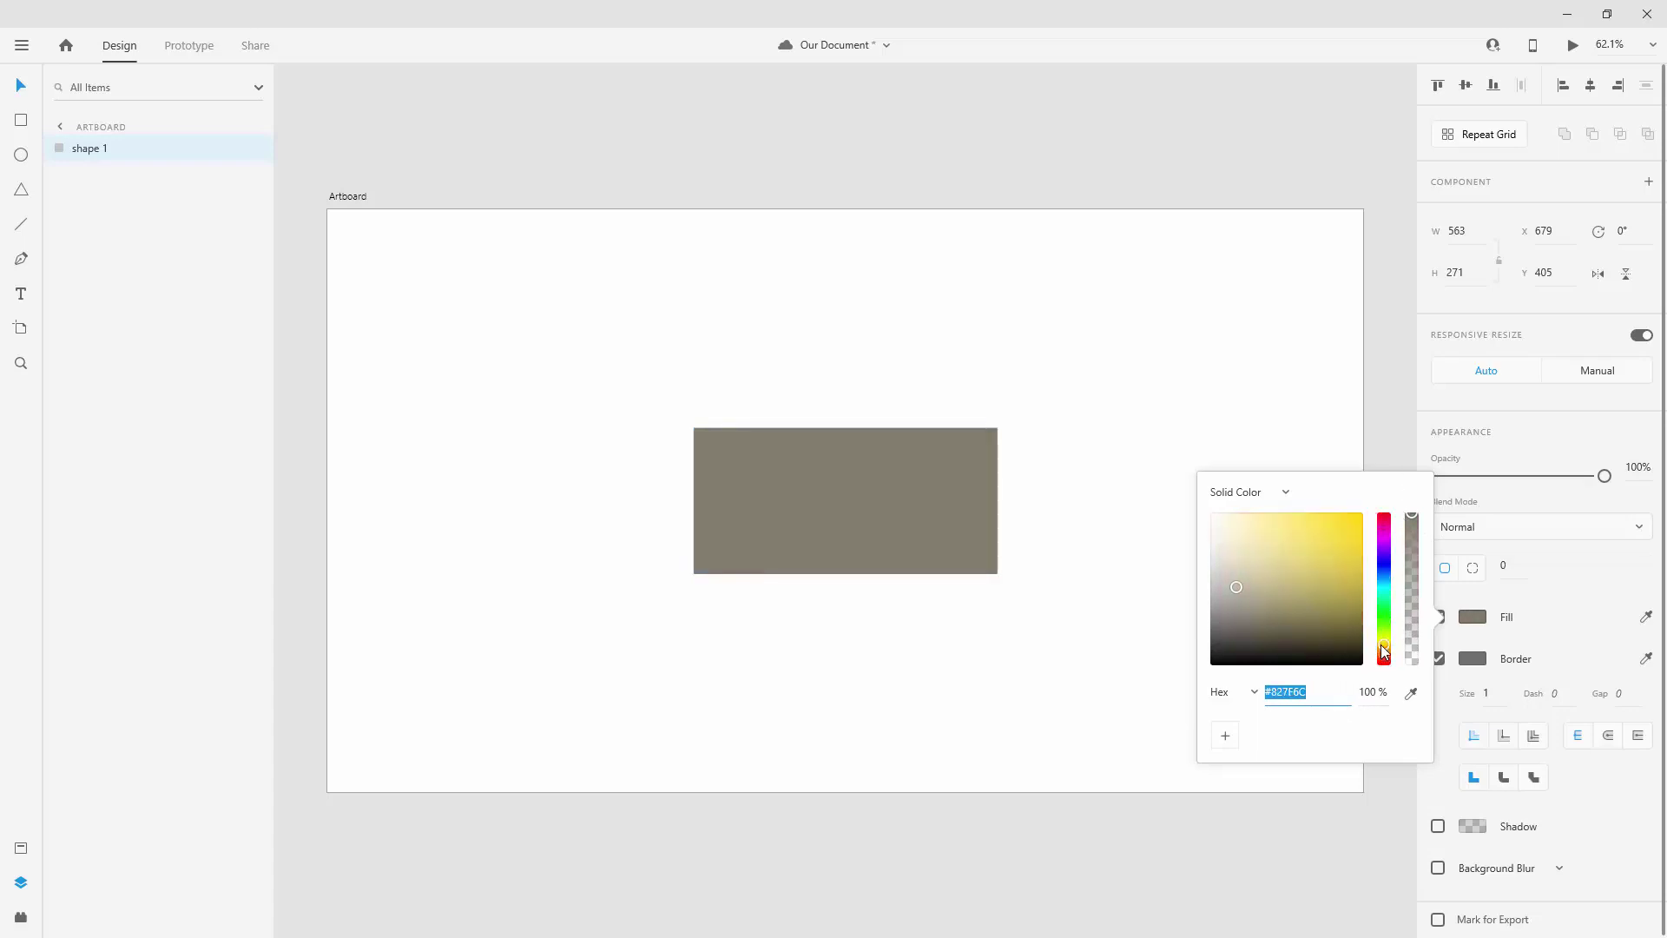
Try Linear and Radial Gradient fills, then return to a Solid Color fill of #827F6C
left_click(1287, 493)
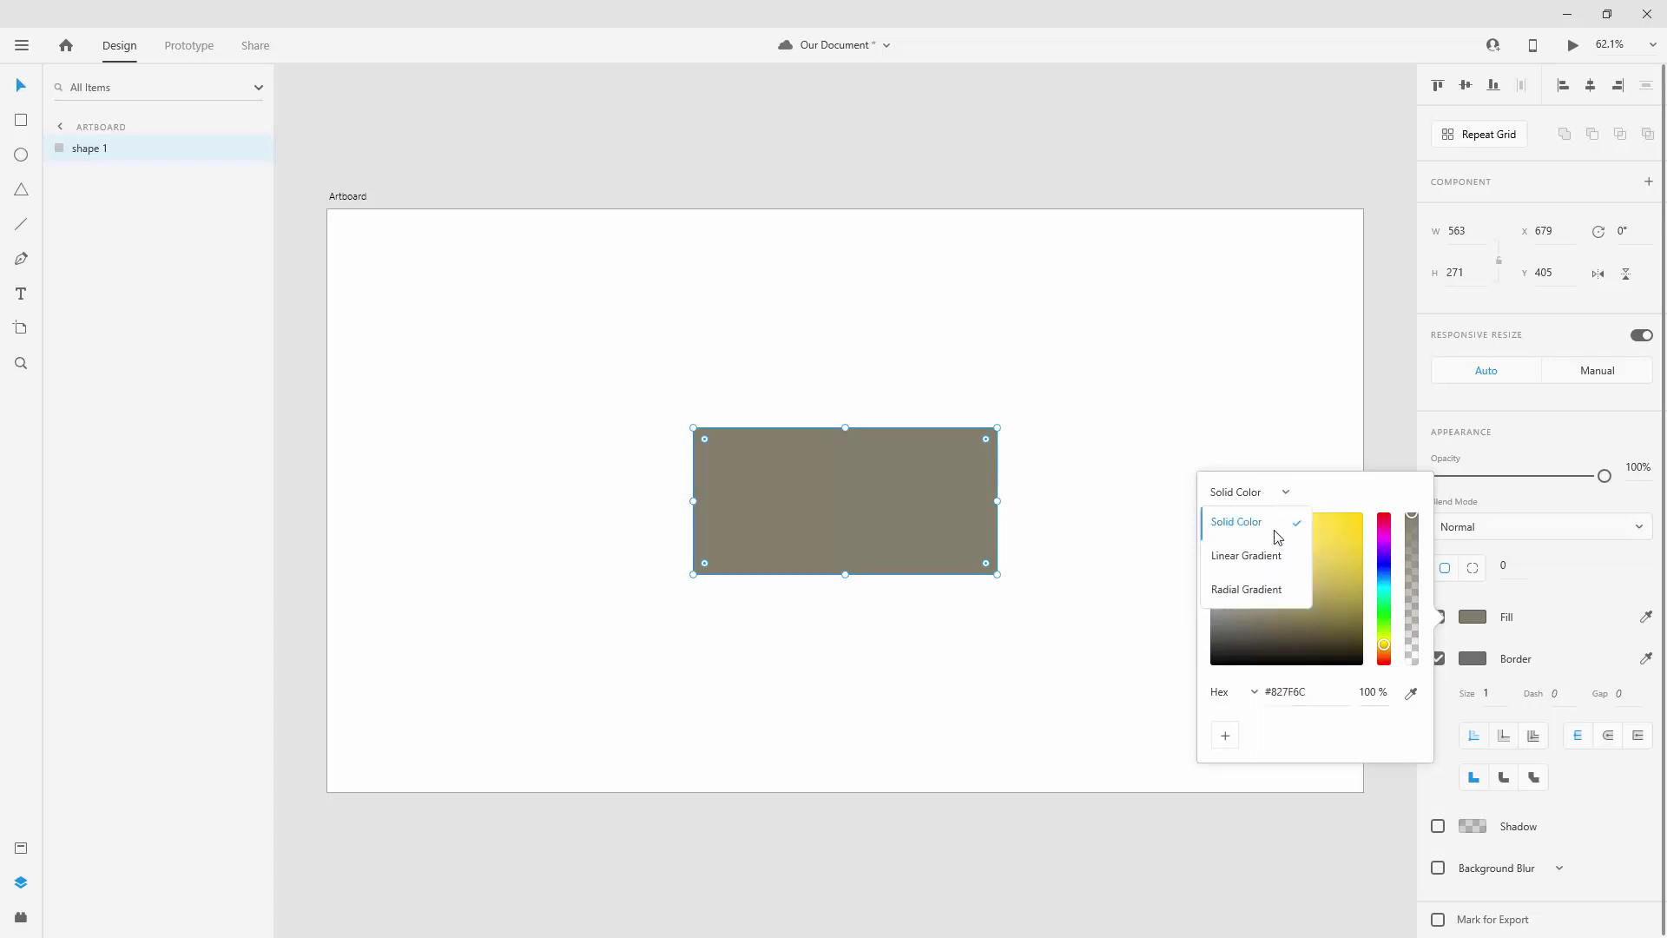
left_click(1272, 560)
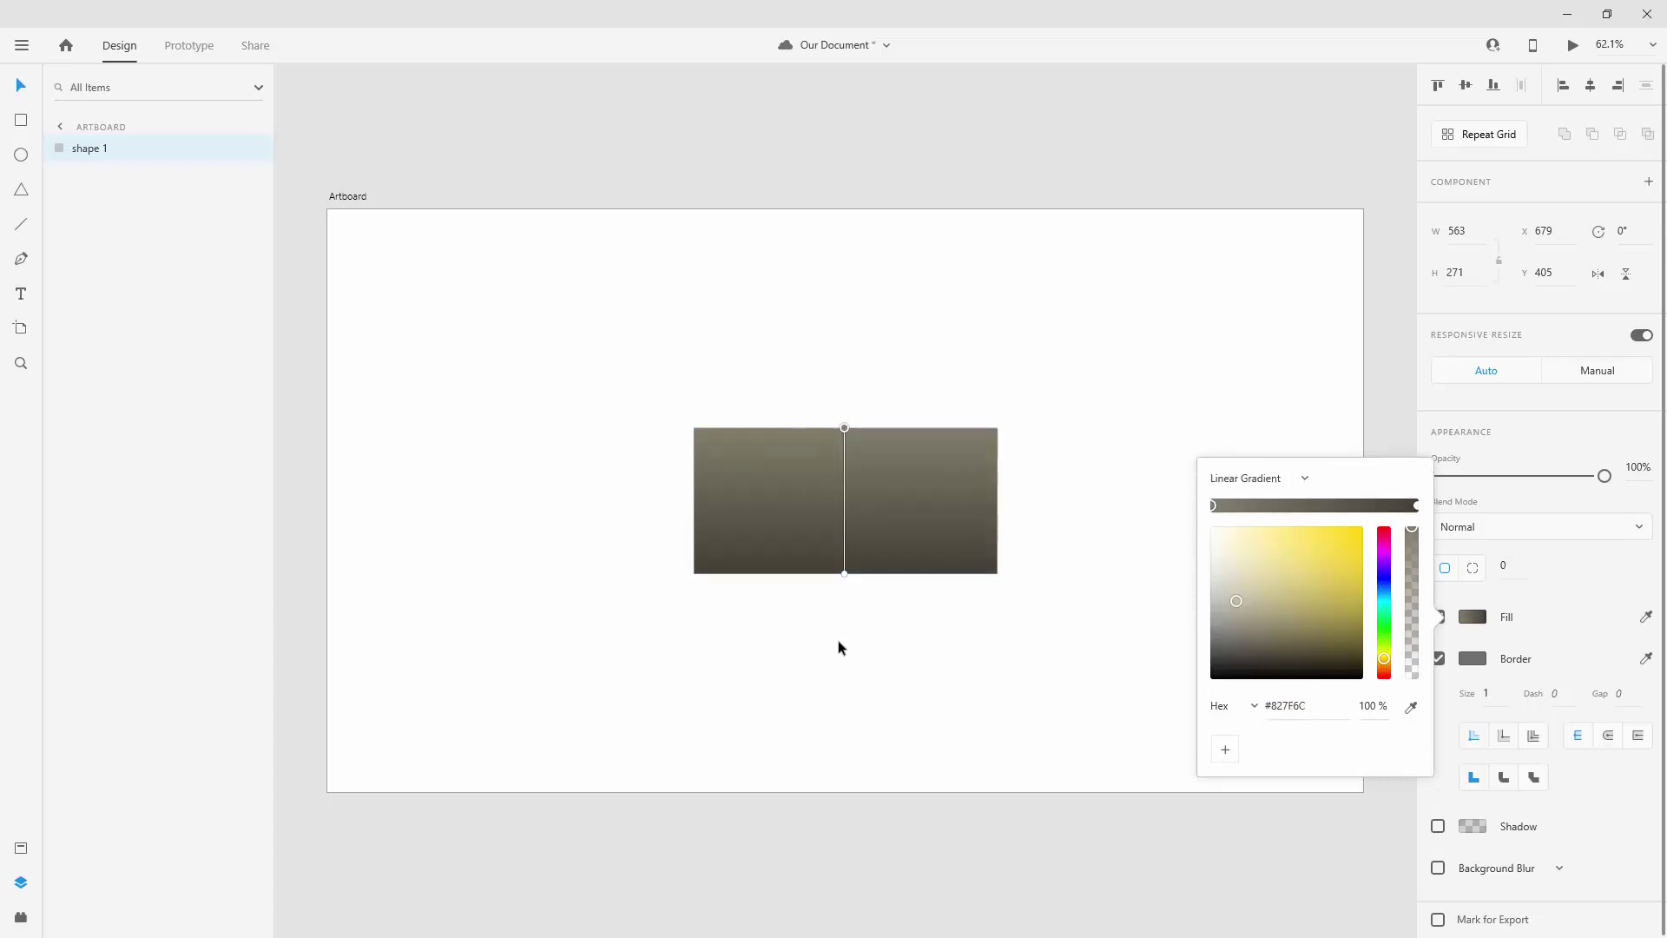
left_click(1250, 478)
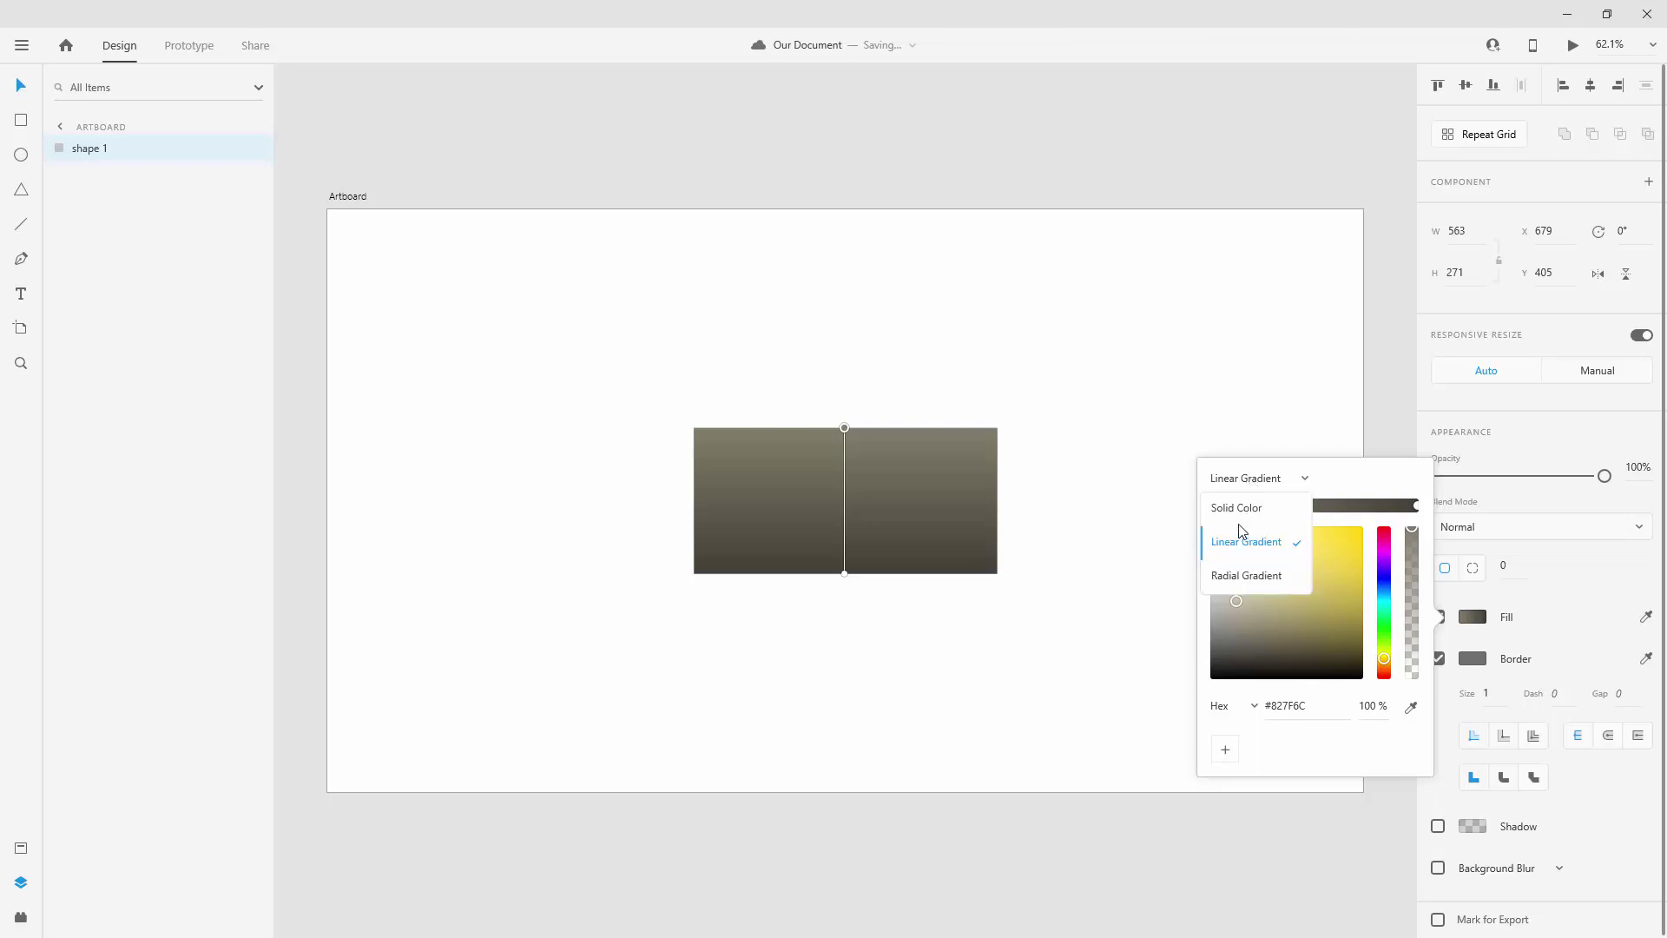
left_click(1240, 575)
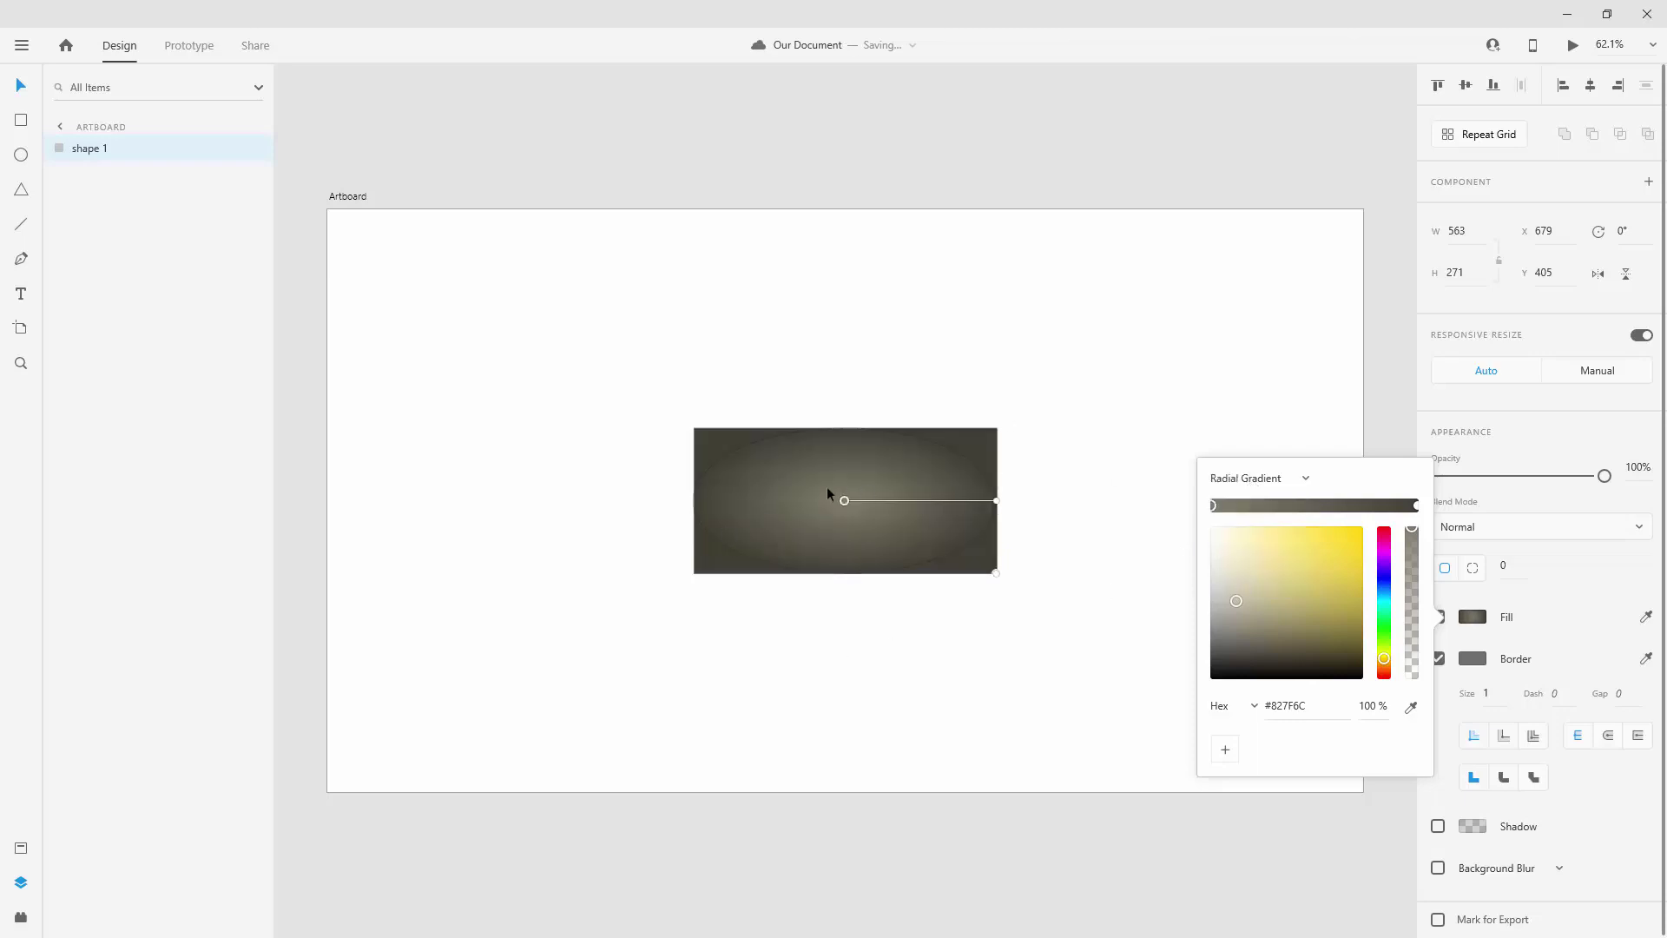
left_click(1299, 489)
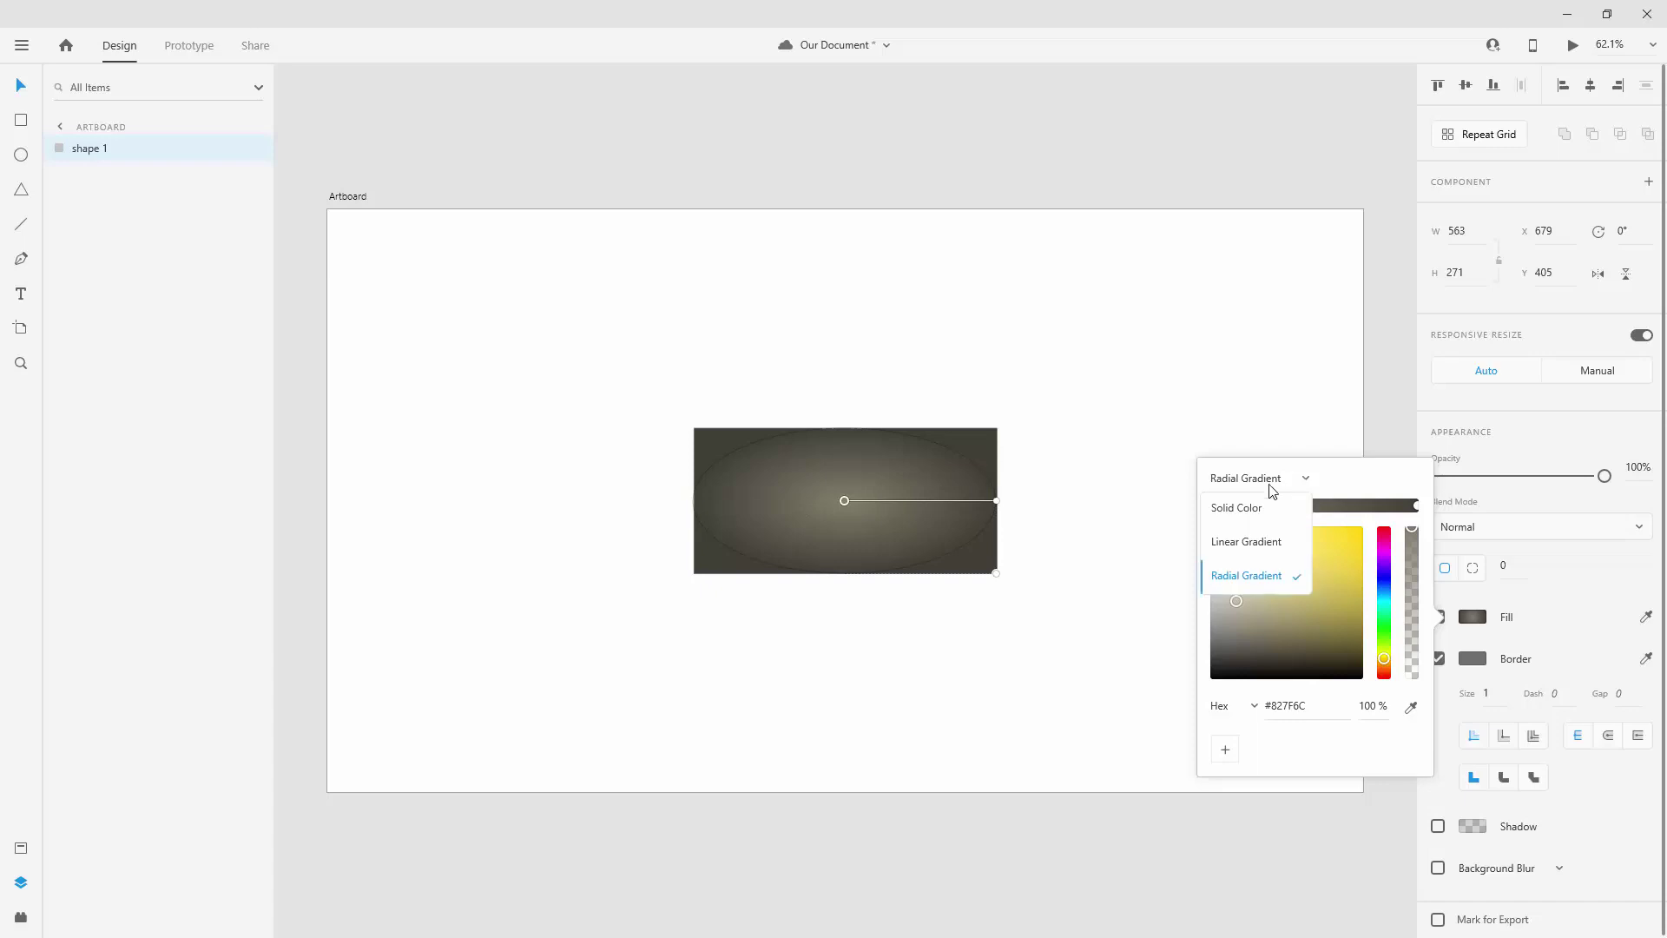
left_click(1267, 504)
left_click(1317, 691)
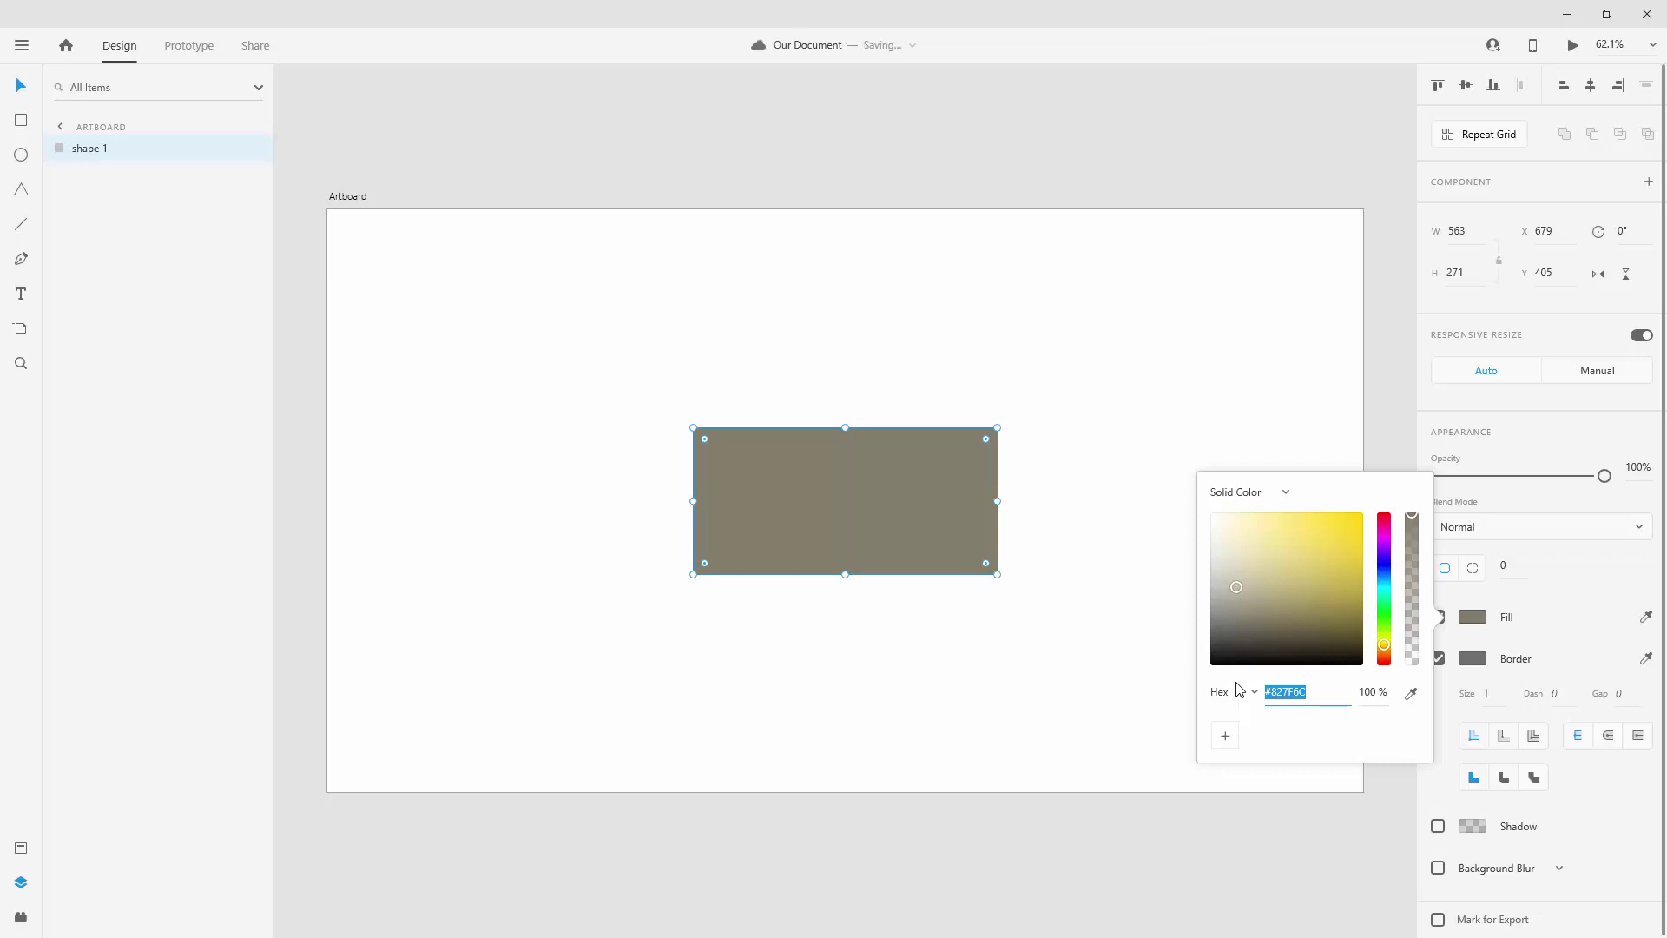
Set the fill hex to #3EC6FF, add it as a swatch, and close the picker
type("3ec6f")
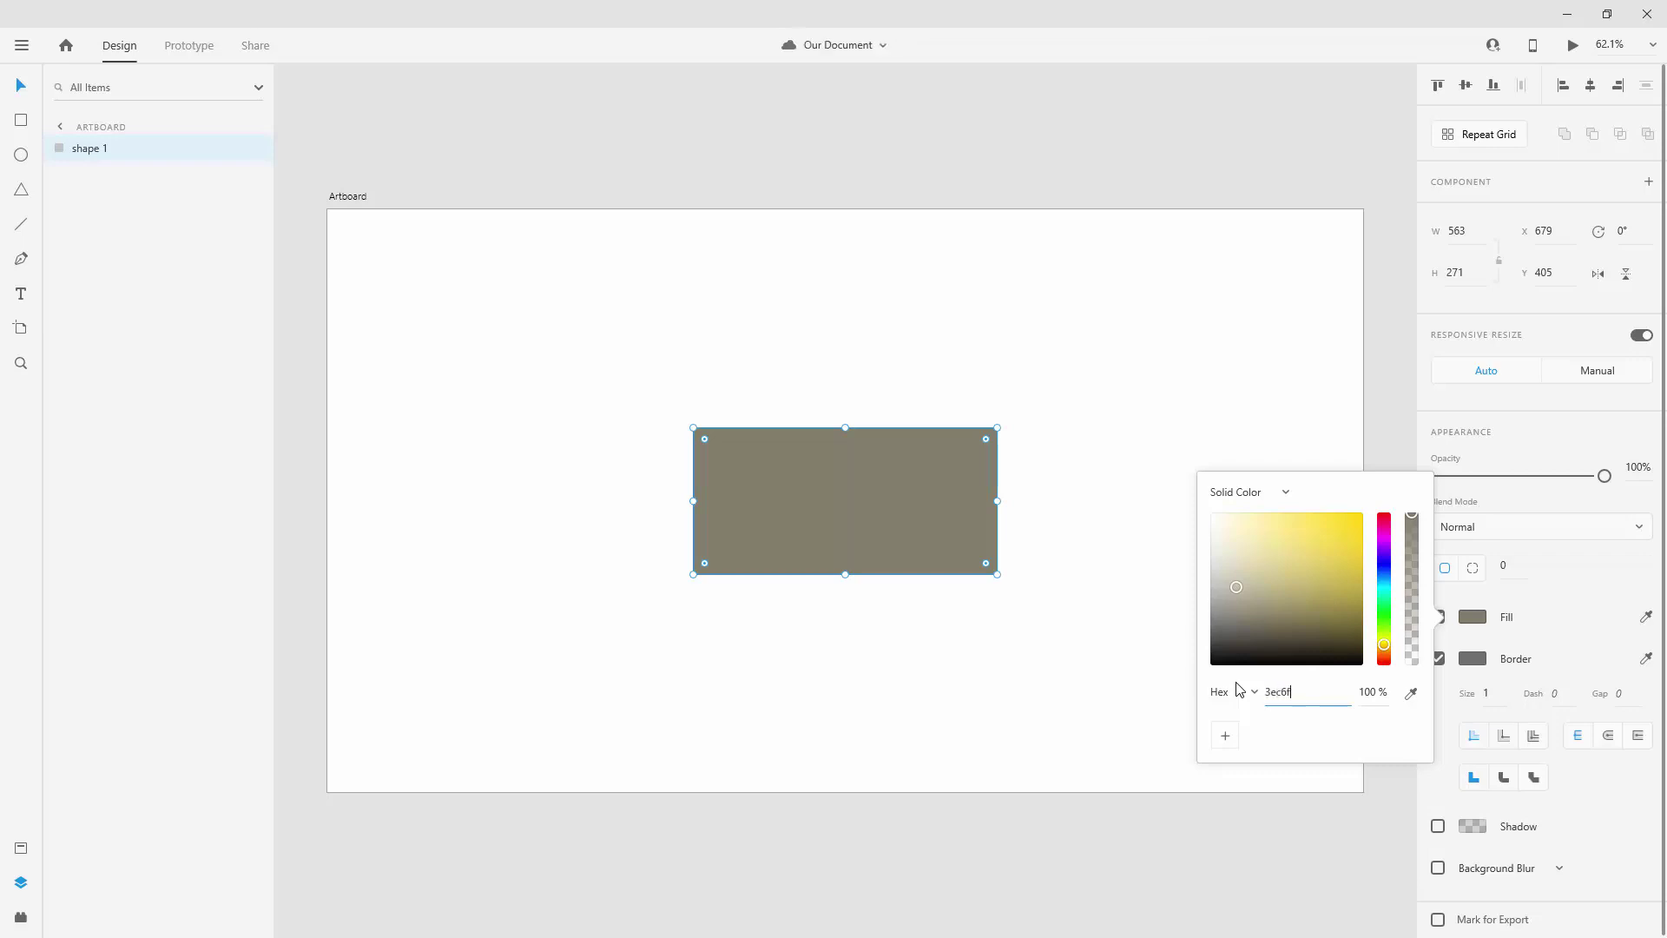
type("f")
key("Return")
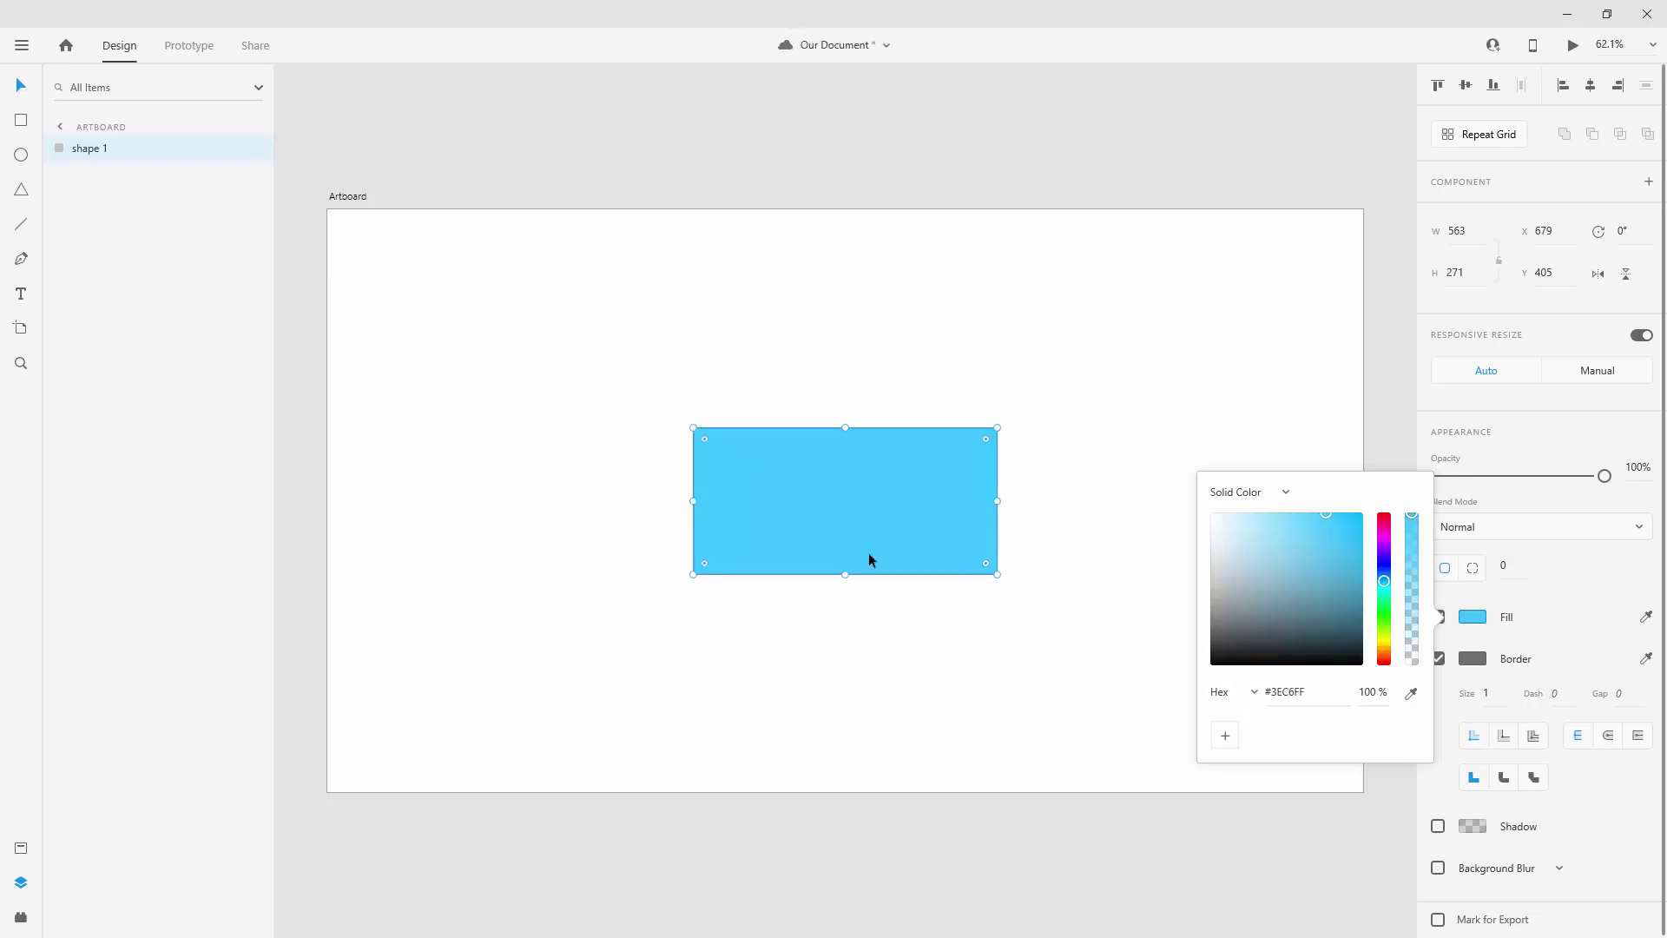
left_click(1225, 736)
left_click(1261, 738)
left_click(1555, 600)
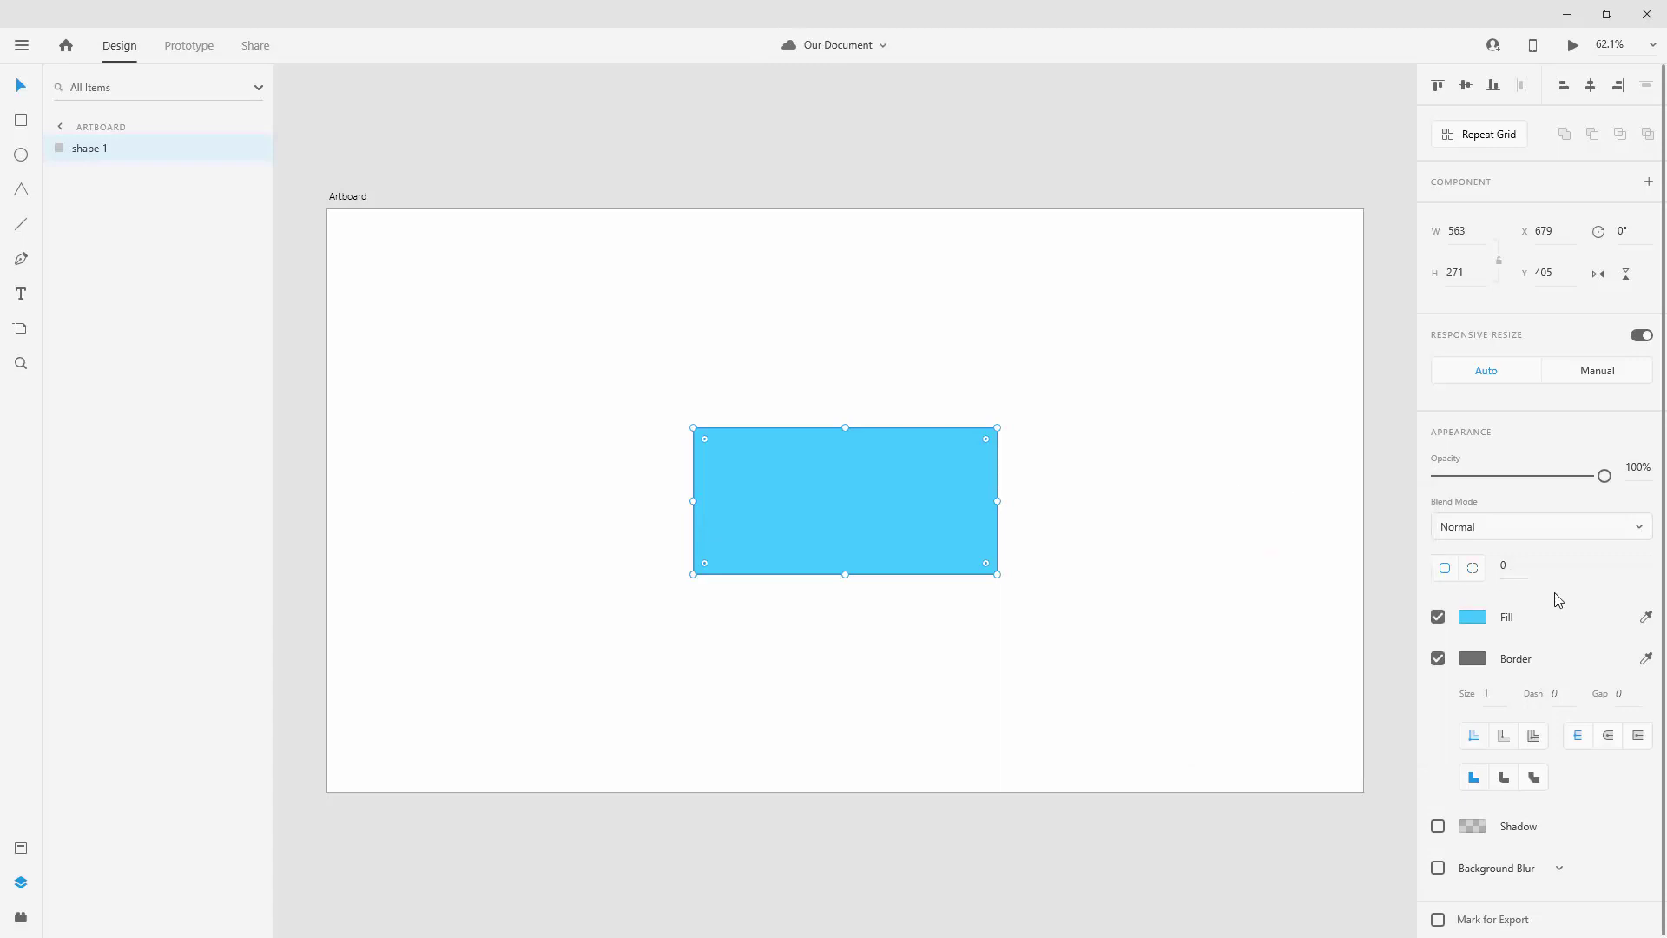
left_click(1065, 453)
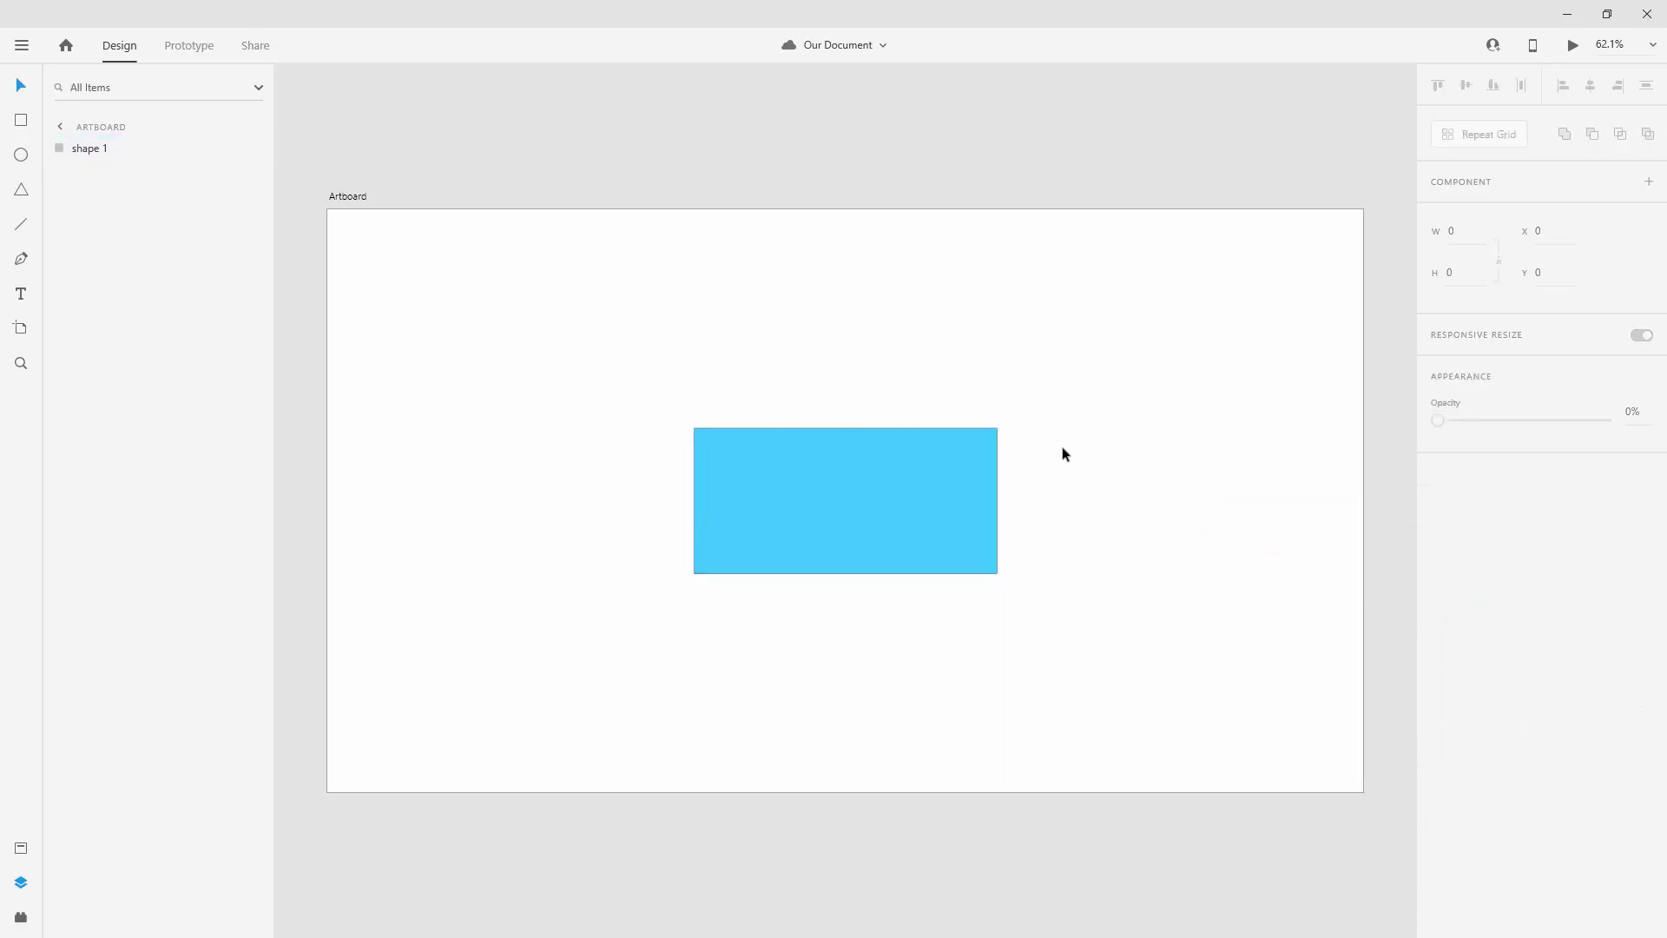
Set the rectangle's border size to 10
left_click(811, 507)
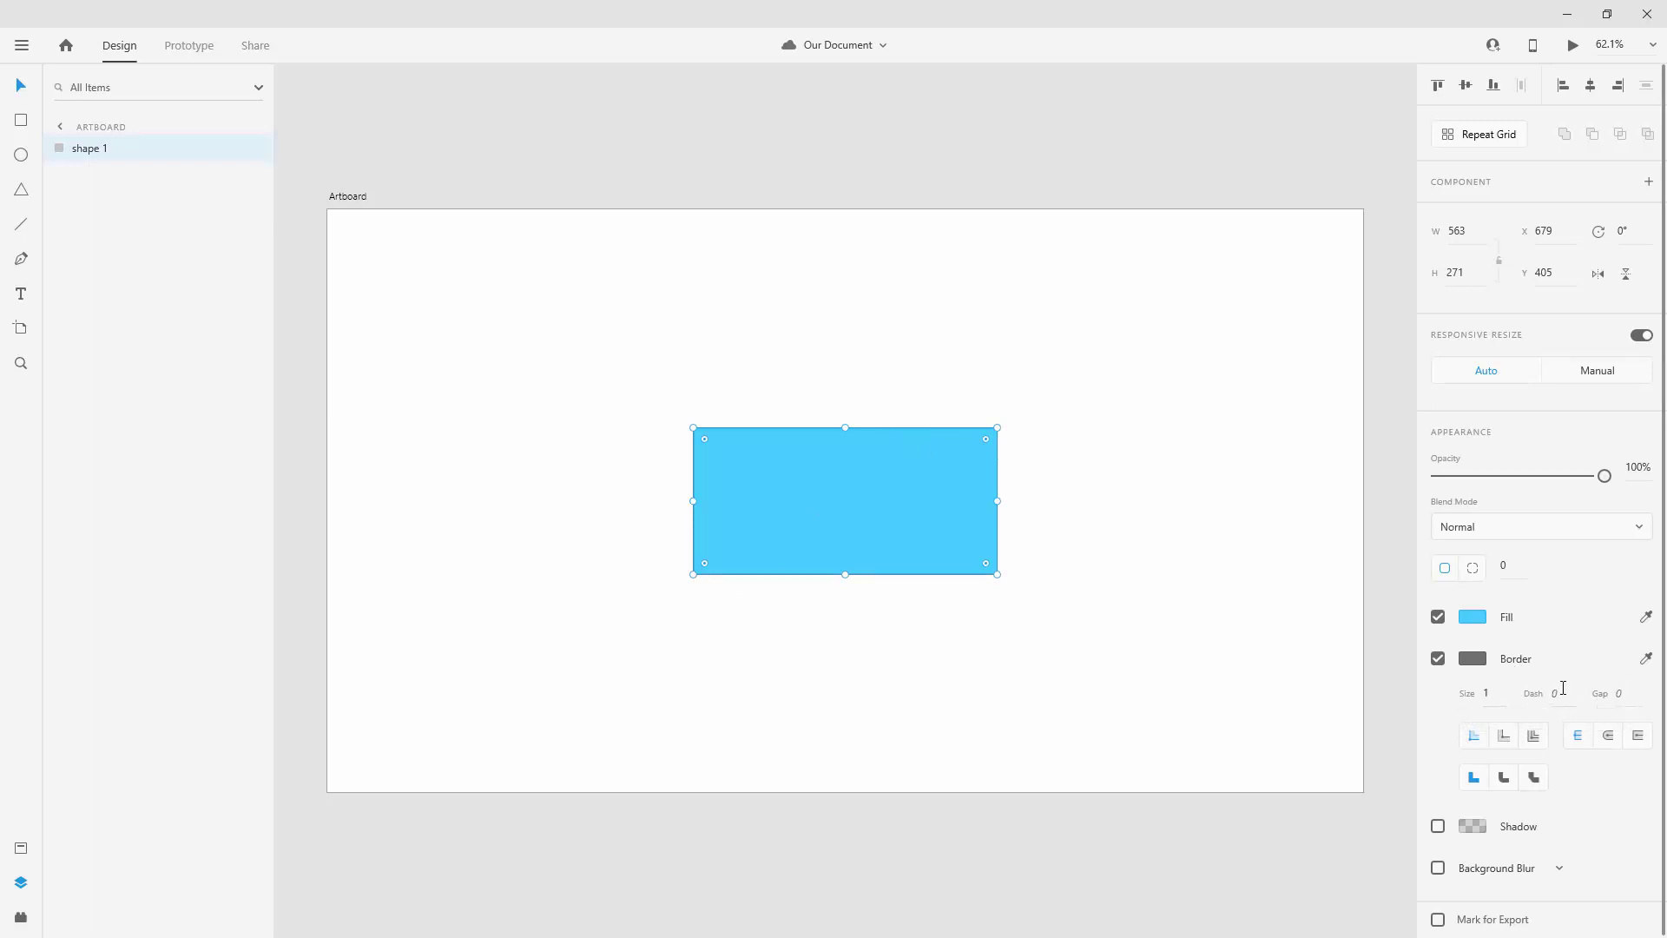
left_click(1495, 693)
type("10")
key("Return")
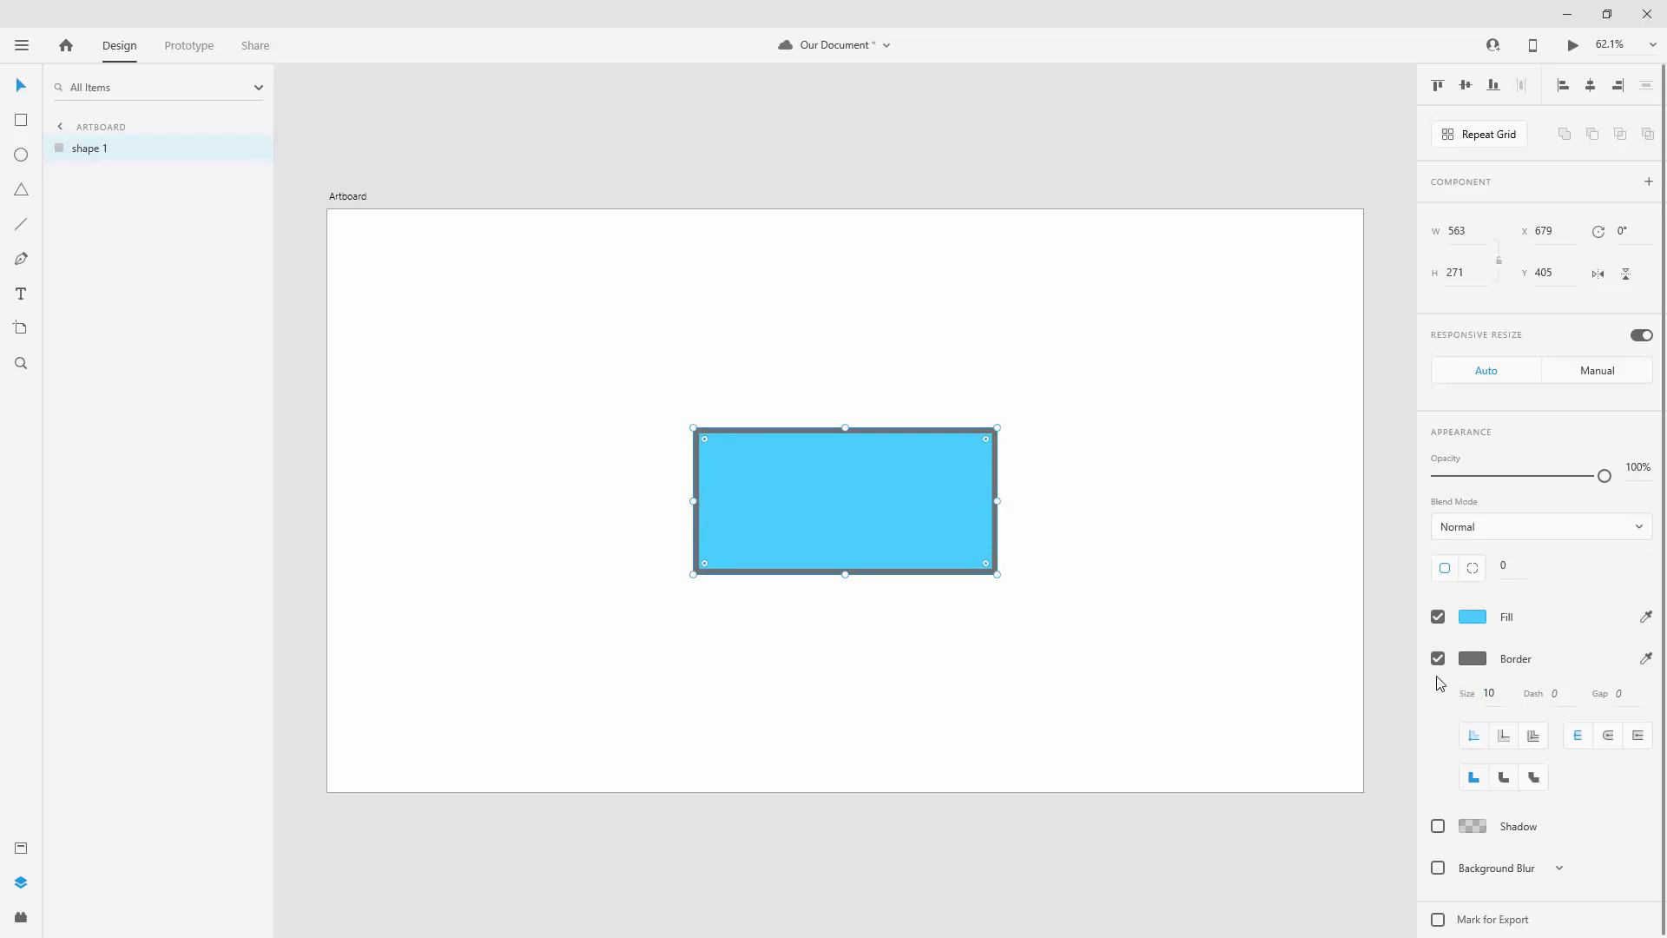
Colour the border dark blue #1F7CA2 and save it as a second swatch
left_click(1473, 658)
left_click(1333, 612)
mouse_move(1335, 615)
left_mouse_down()
mouse_move(1211, 612)
mouse_move(1295, 629)
mouse_move(1274, 655)
left_mouse_up()
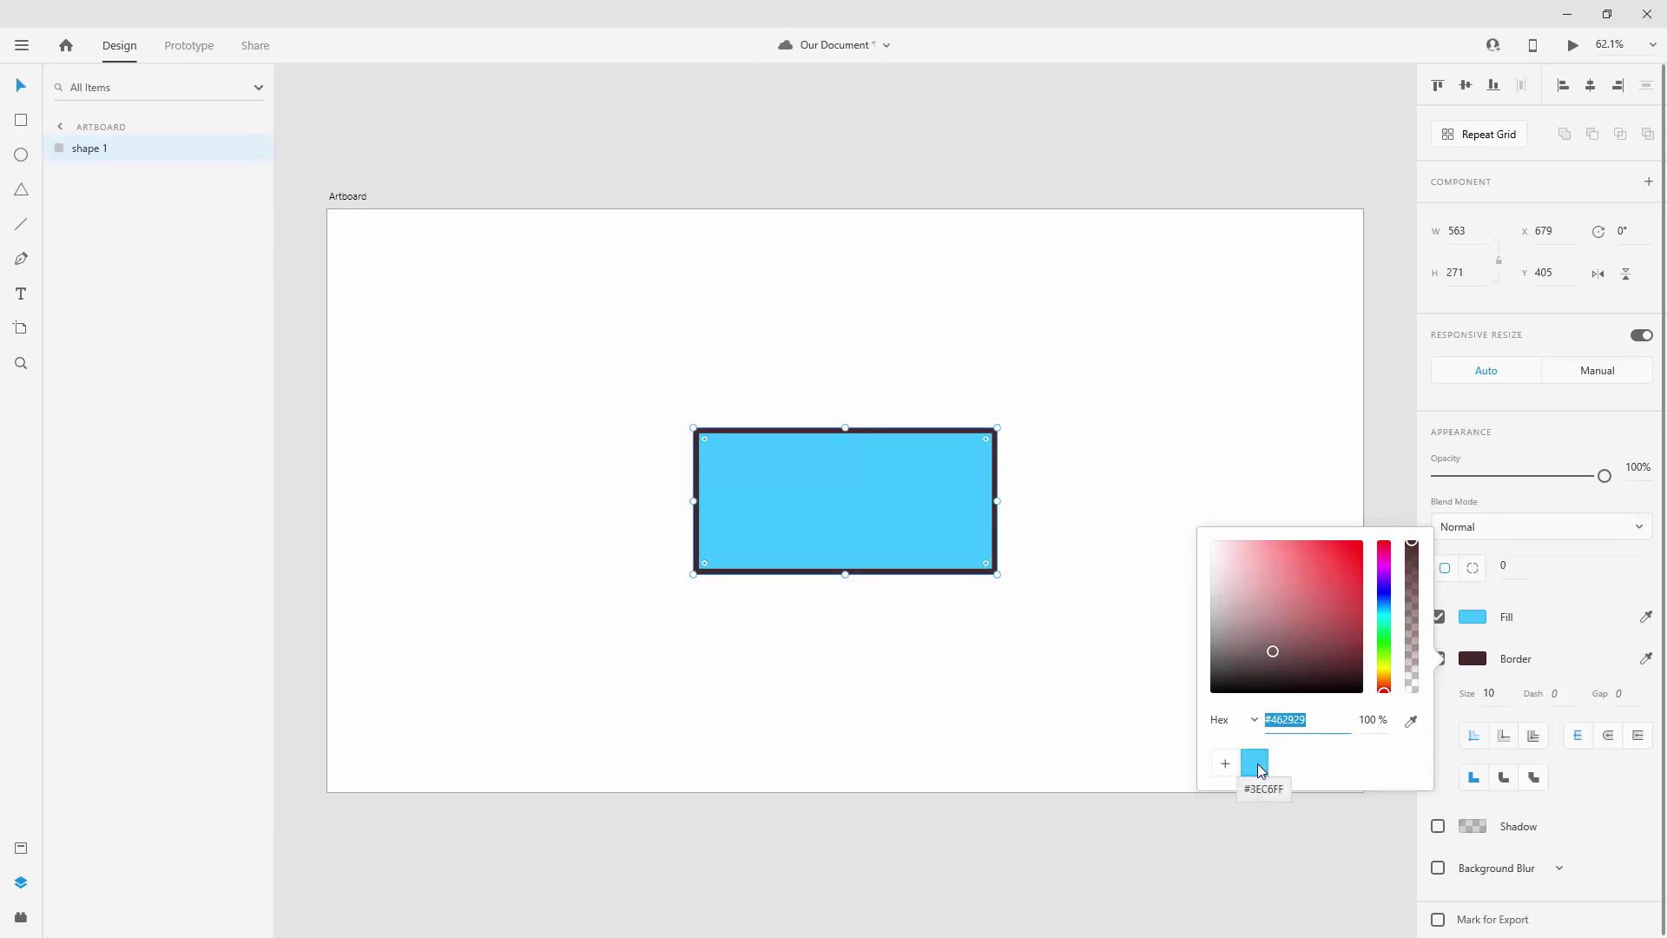
left_click(1262, 766)
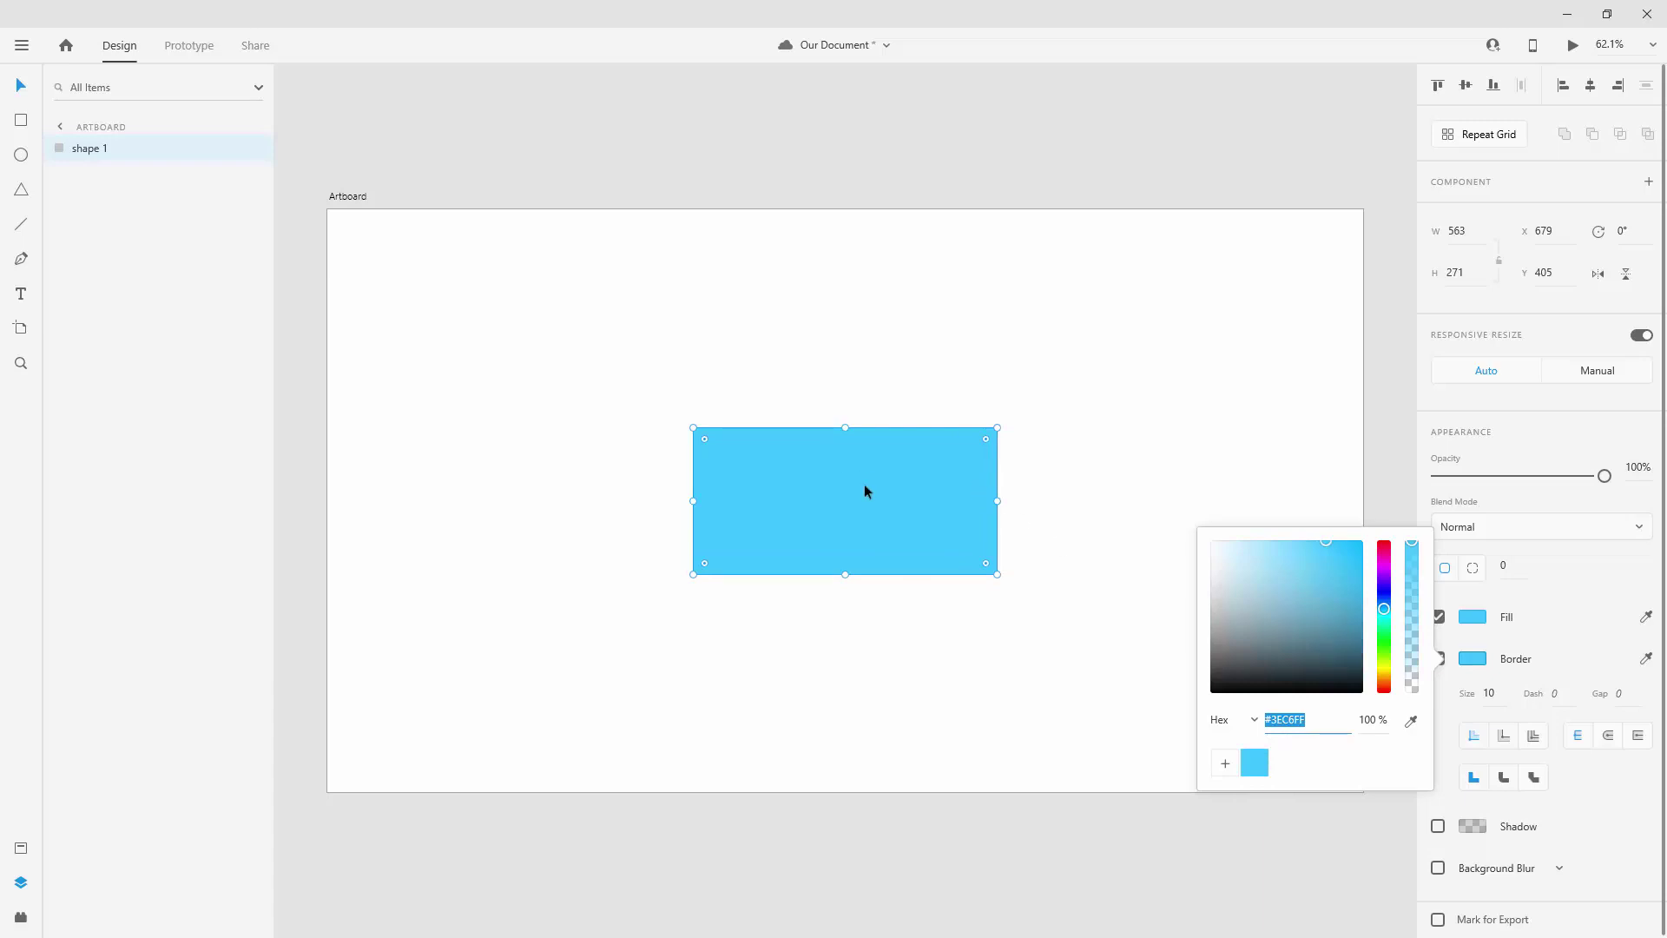
left_click_drag(1266, 587, 1335, 596)
left_click(1224, 764)
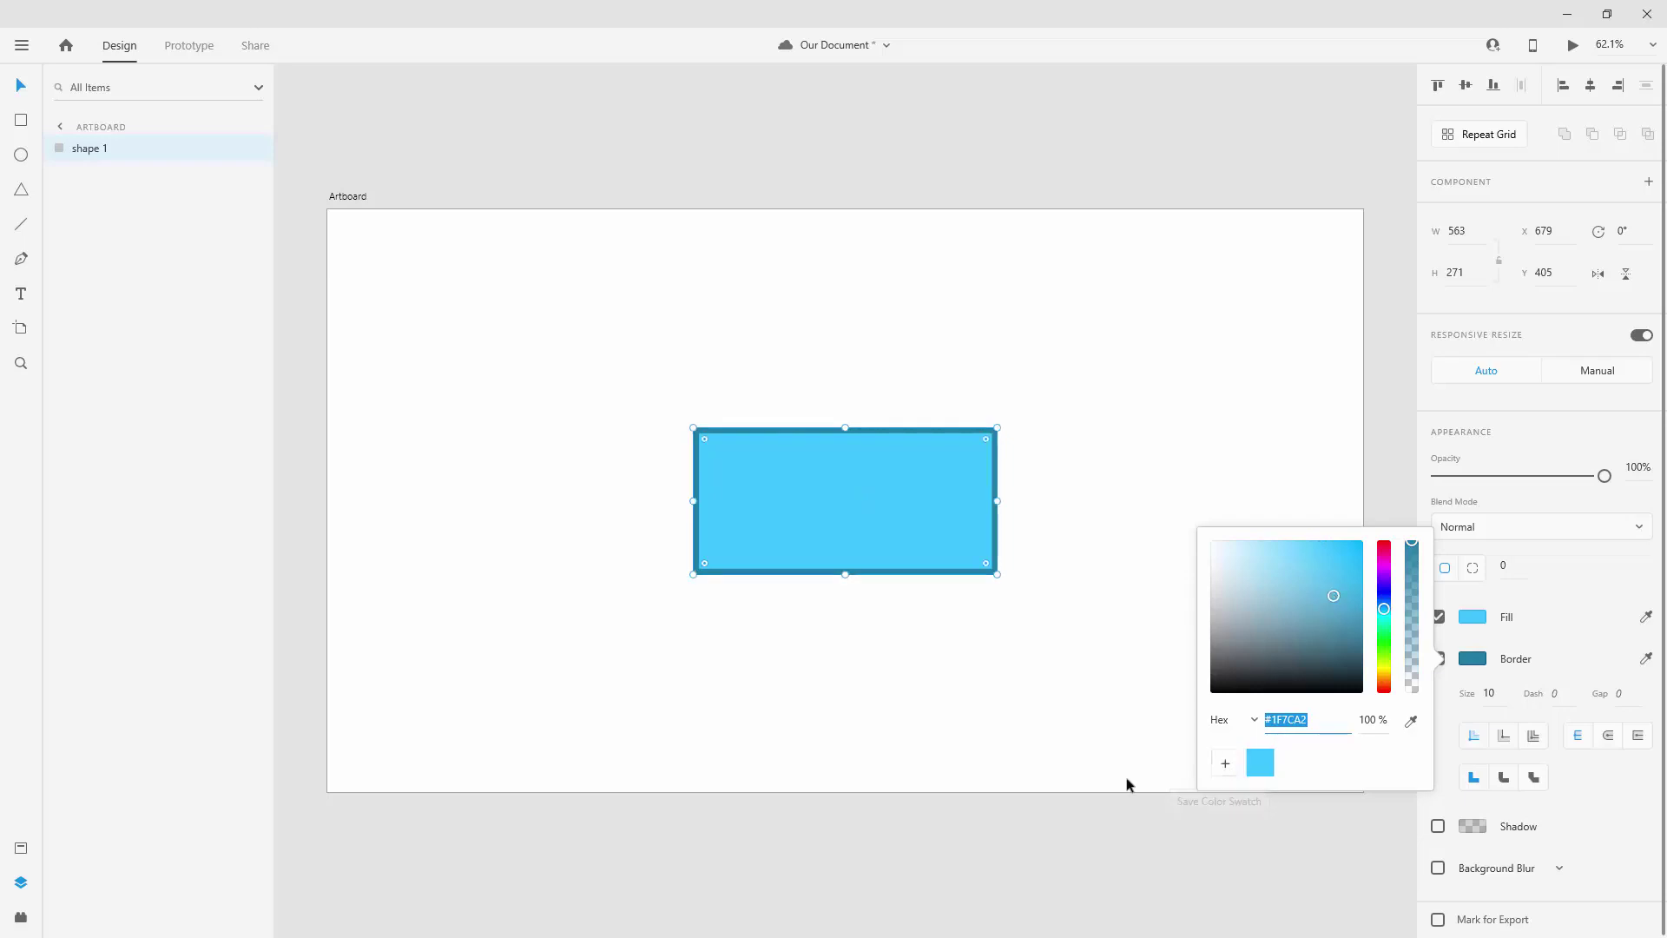
left_click(1028, 487)
left_click(926, 496)
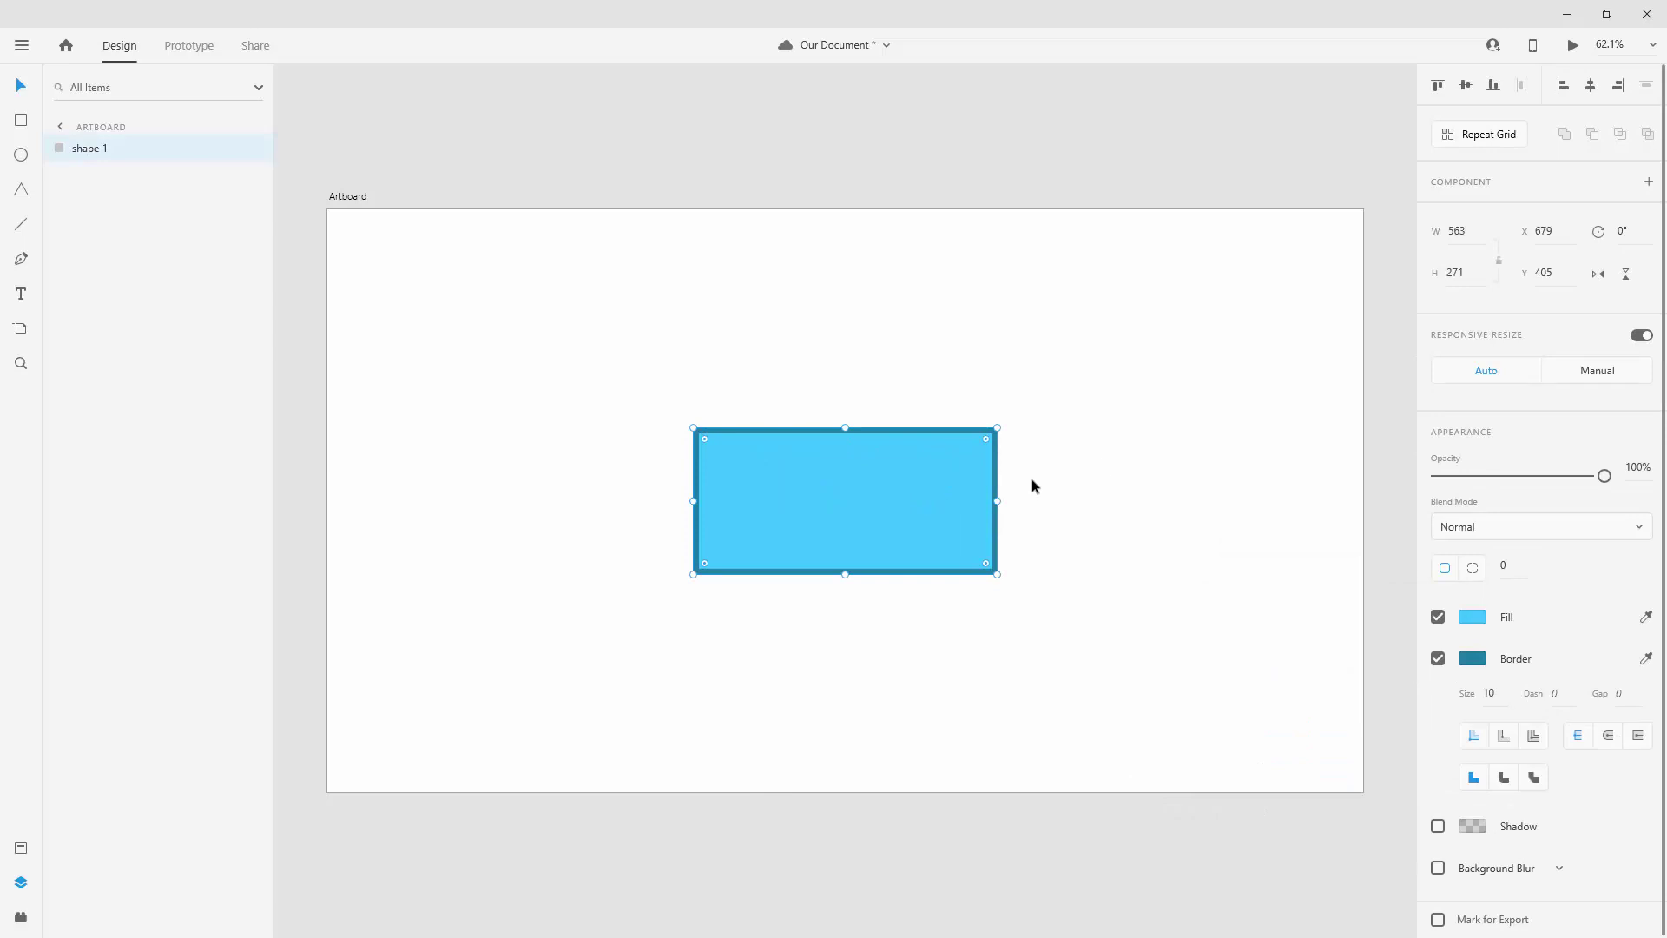
left_click(1508, 566)
type("20")
key("Return")
key("ctrl+z")
left_click(1475, 738)
scroll(1563, 786, "down", 1)
Add a drop shadow to the rectangle and set its opacity to 19%
left_click(1439, 823)
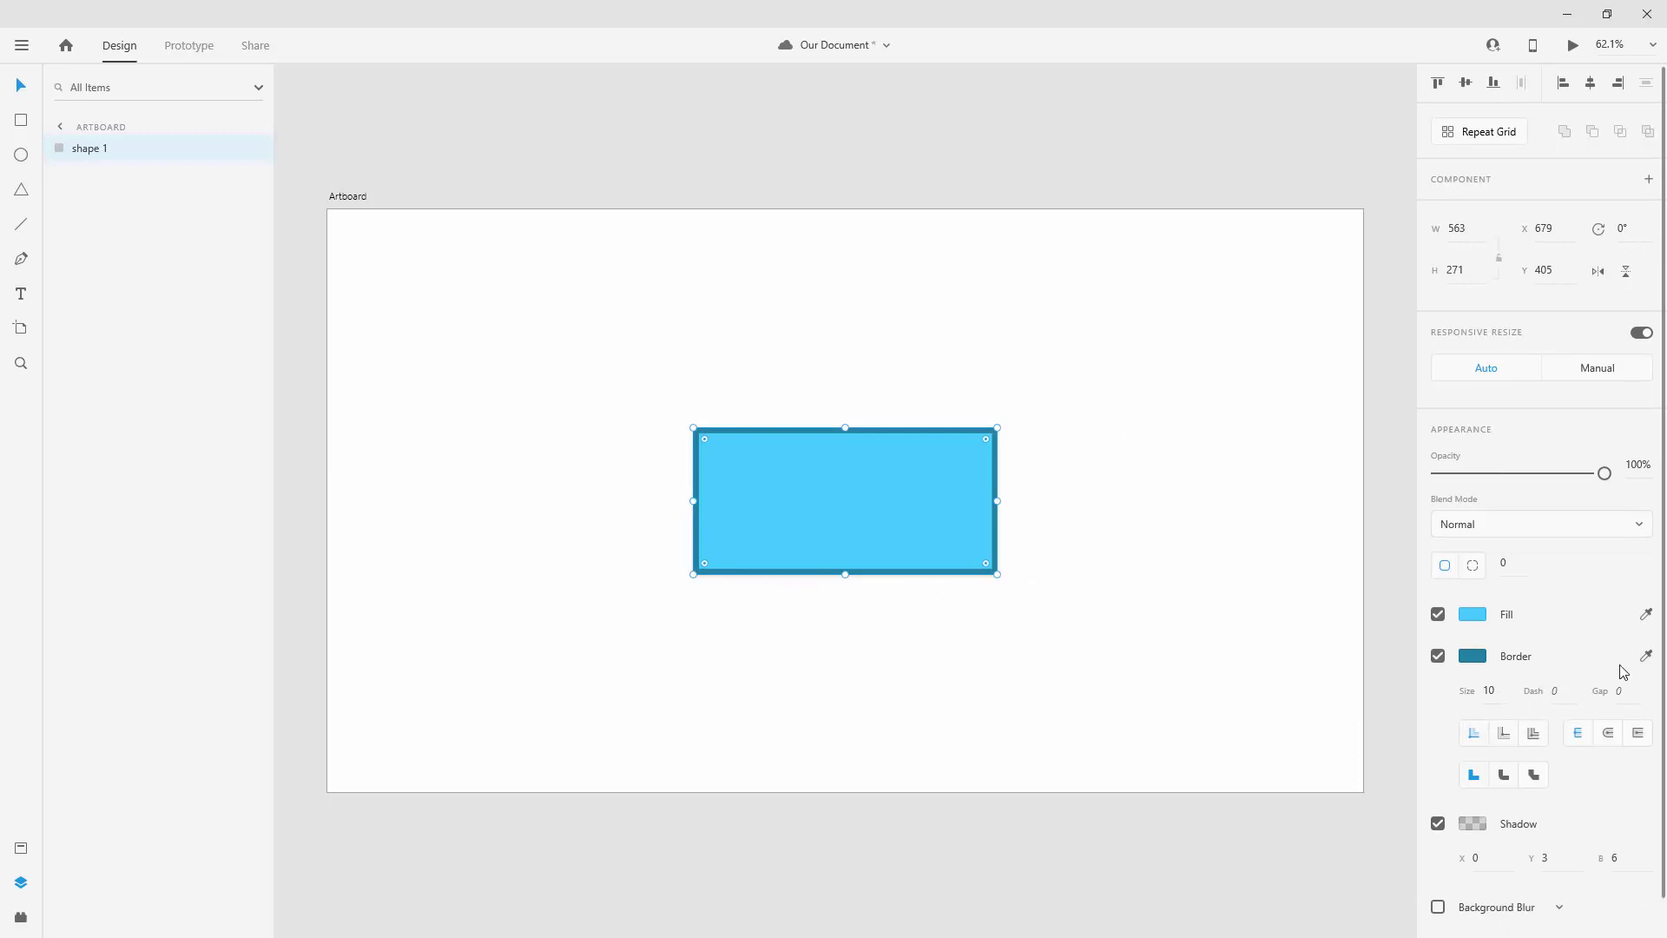
scroll(1568, 669, "down", 1)
left_click(1473, 784)
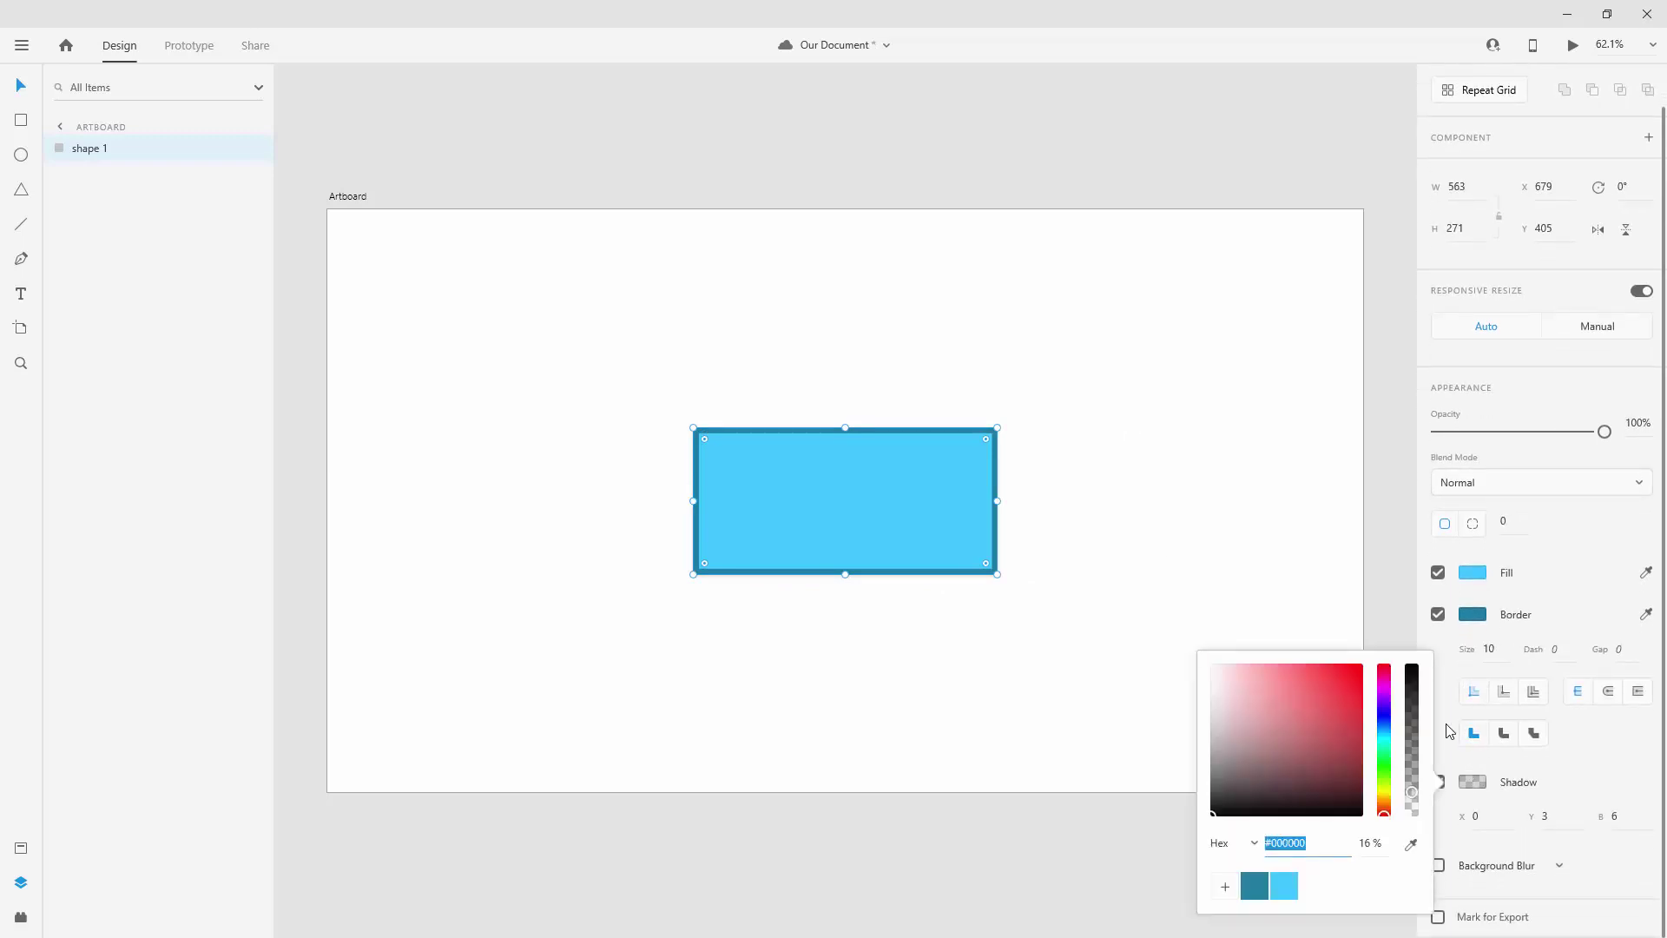
mouse_move(1410, 789)
left_mouse_down()
mouse_move(1413, 678)
mouse_move(1412, 791)
left_mouse_up()
left_click(1367, 843)
type("19")
key("Return")
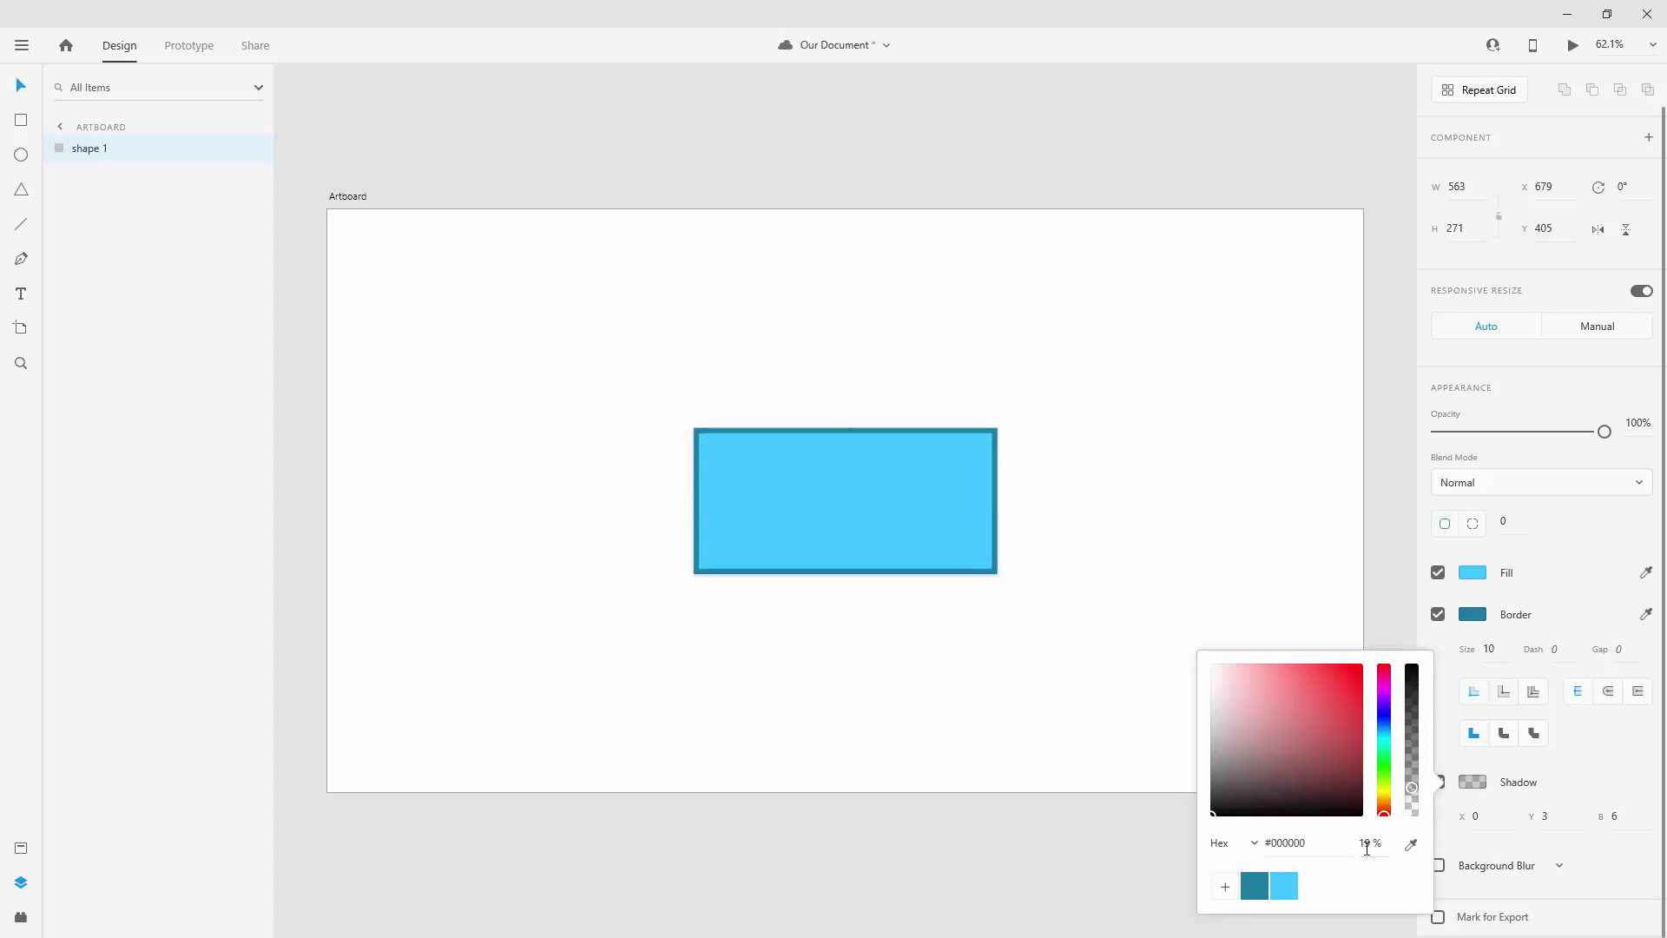
Colour the shadow with the border's dark blue, darkened to #0C5471
left_click_drag(1233, 775, 1162, 726)
left_click(1411, 844)
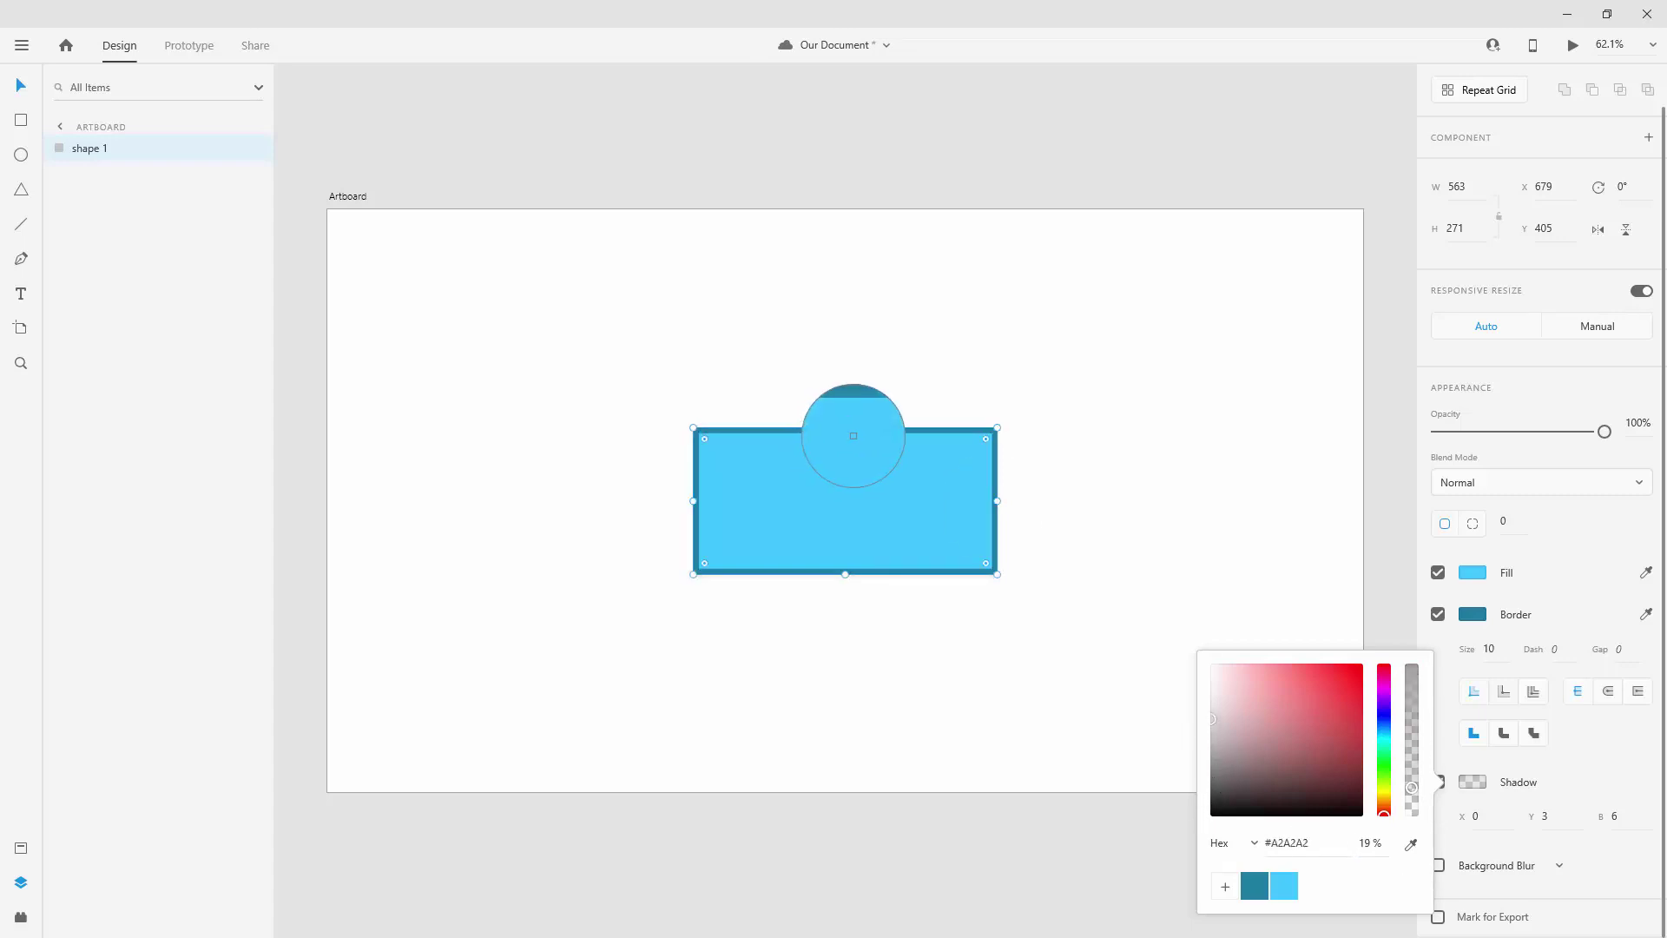
left_click(935, 431)
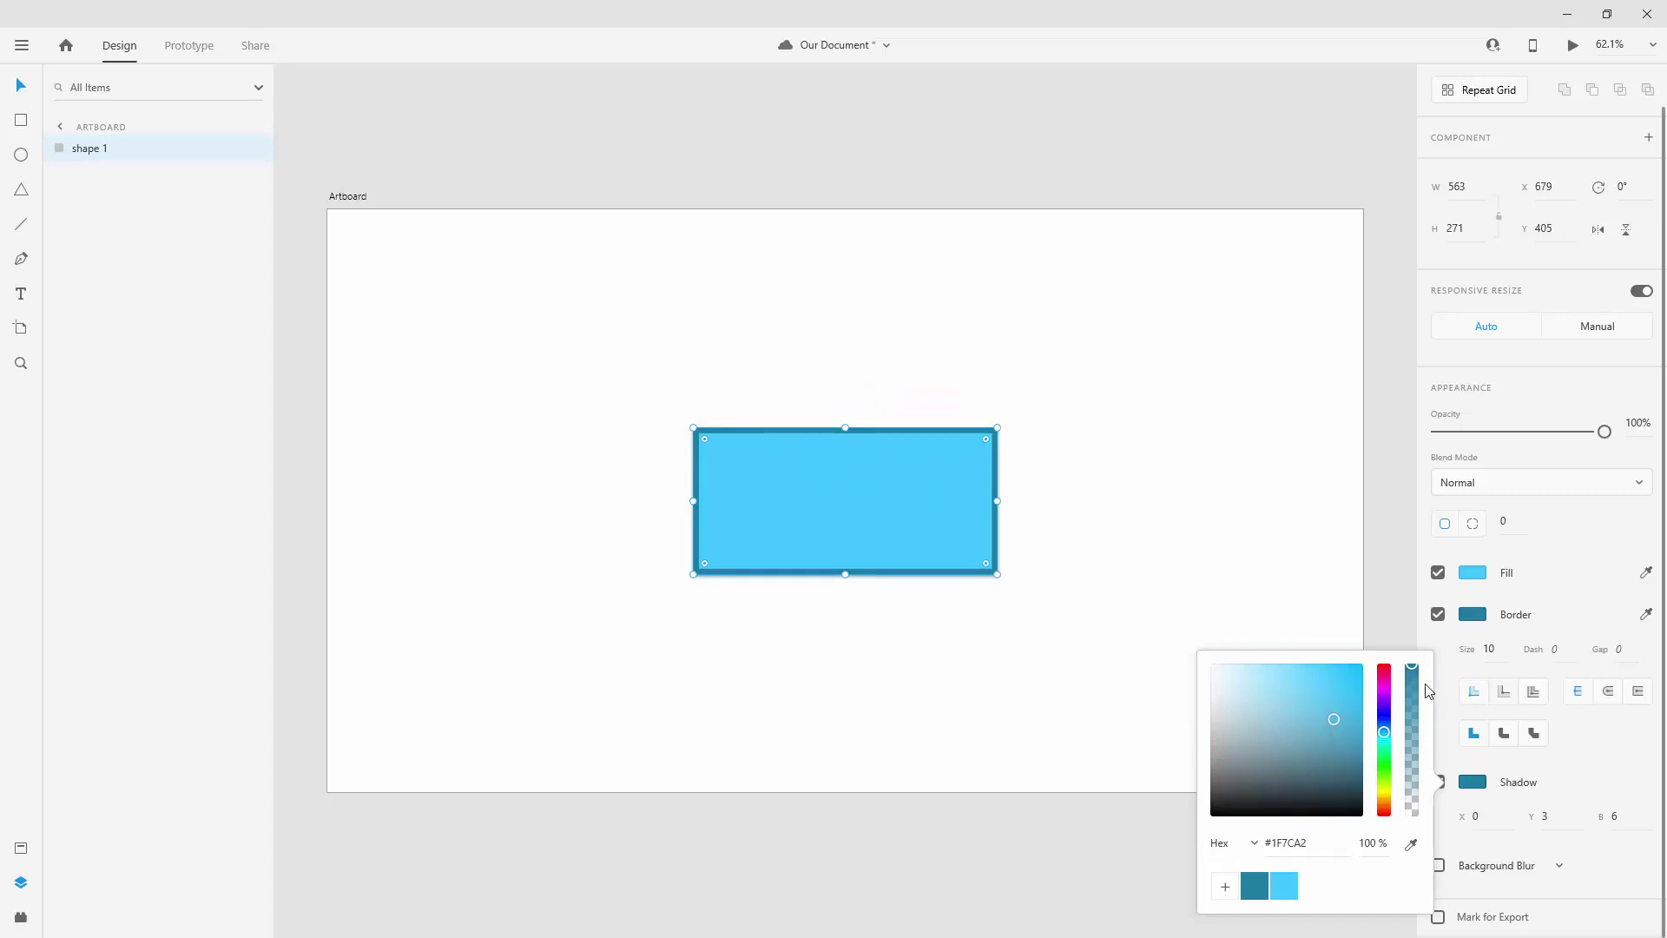
left_click_drag(1314, 718, 1348, 748)
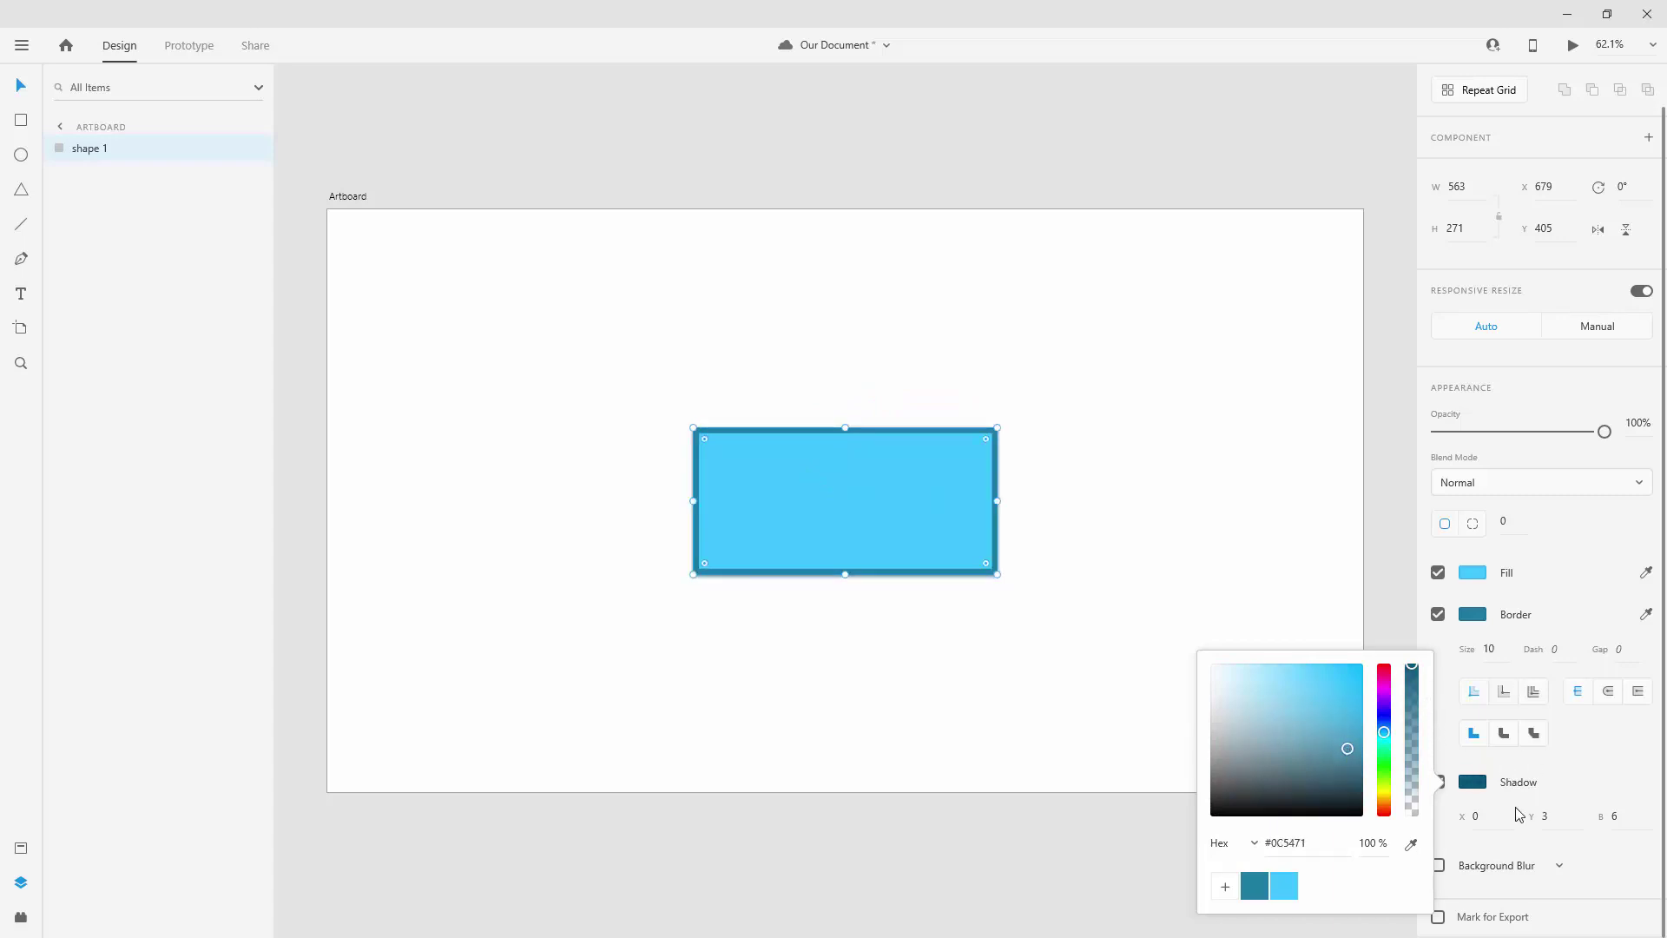
left_click(1481, 817)
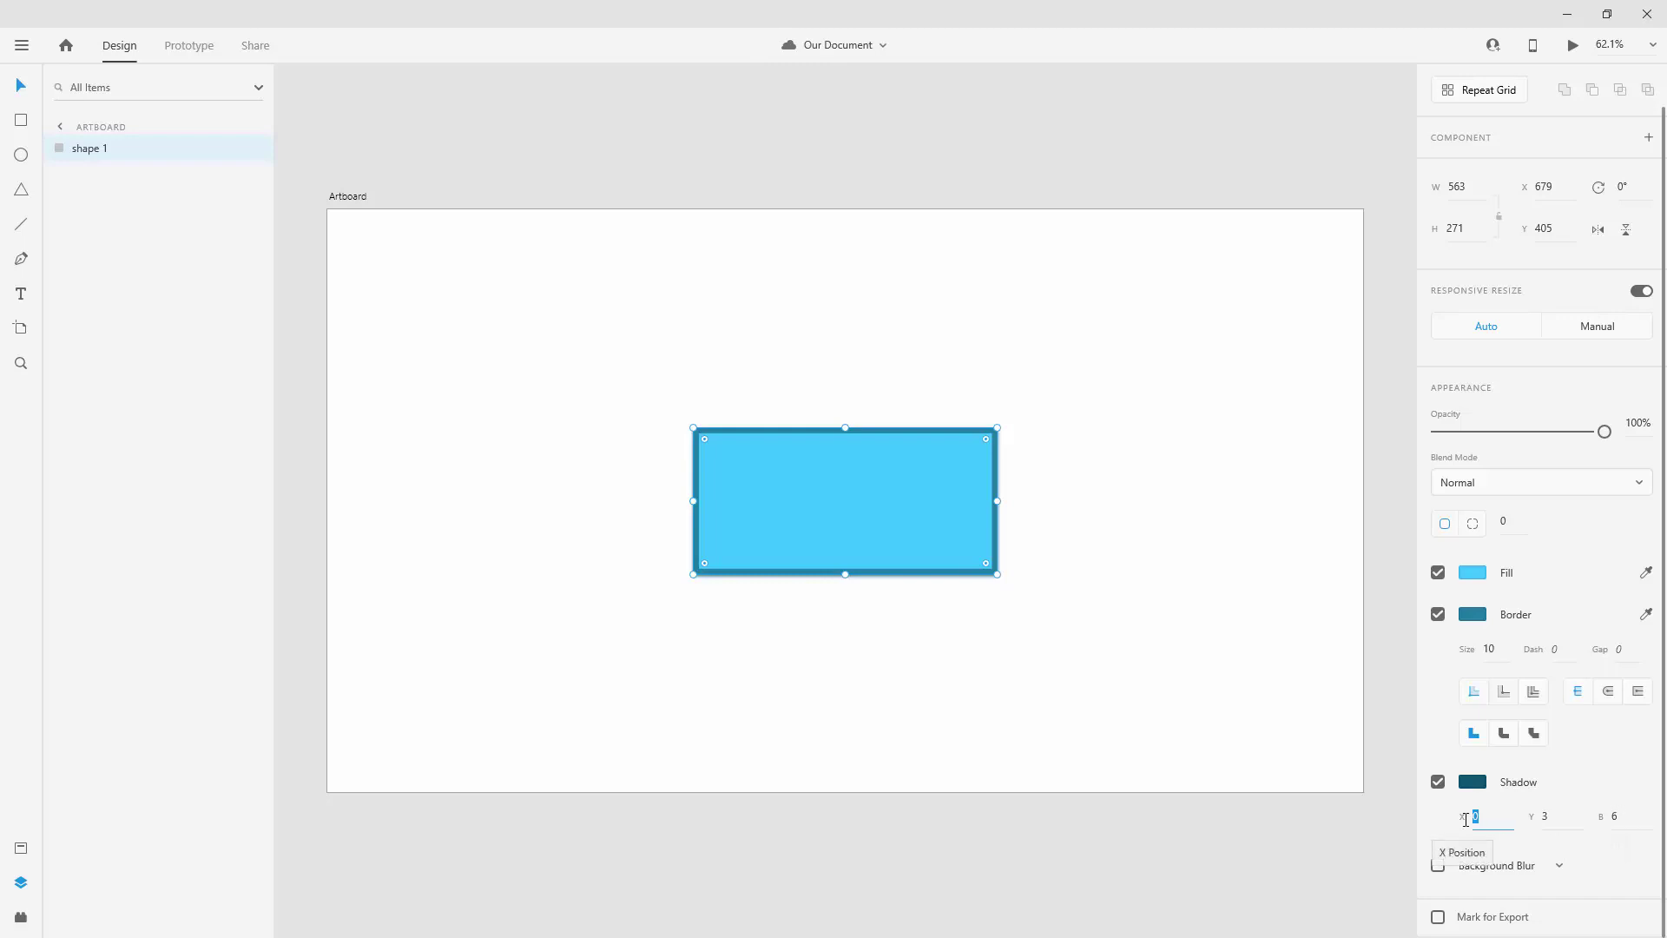
Set the drop shadow's X offset to 10 and Y offset to 10
type("10")
key("Return")
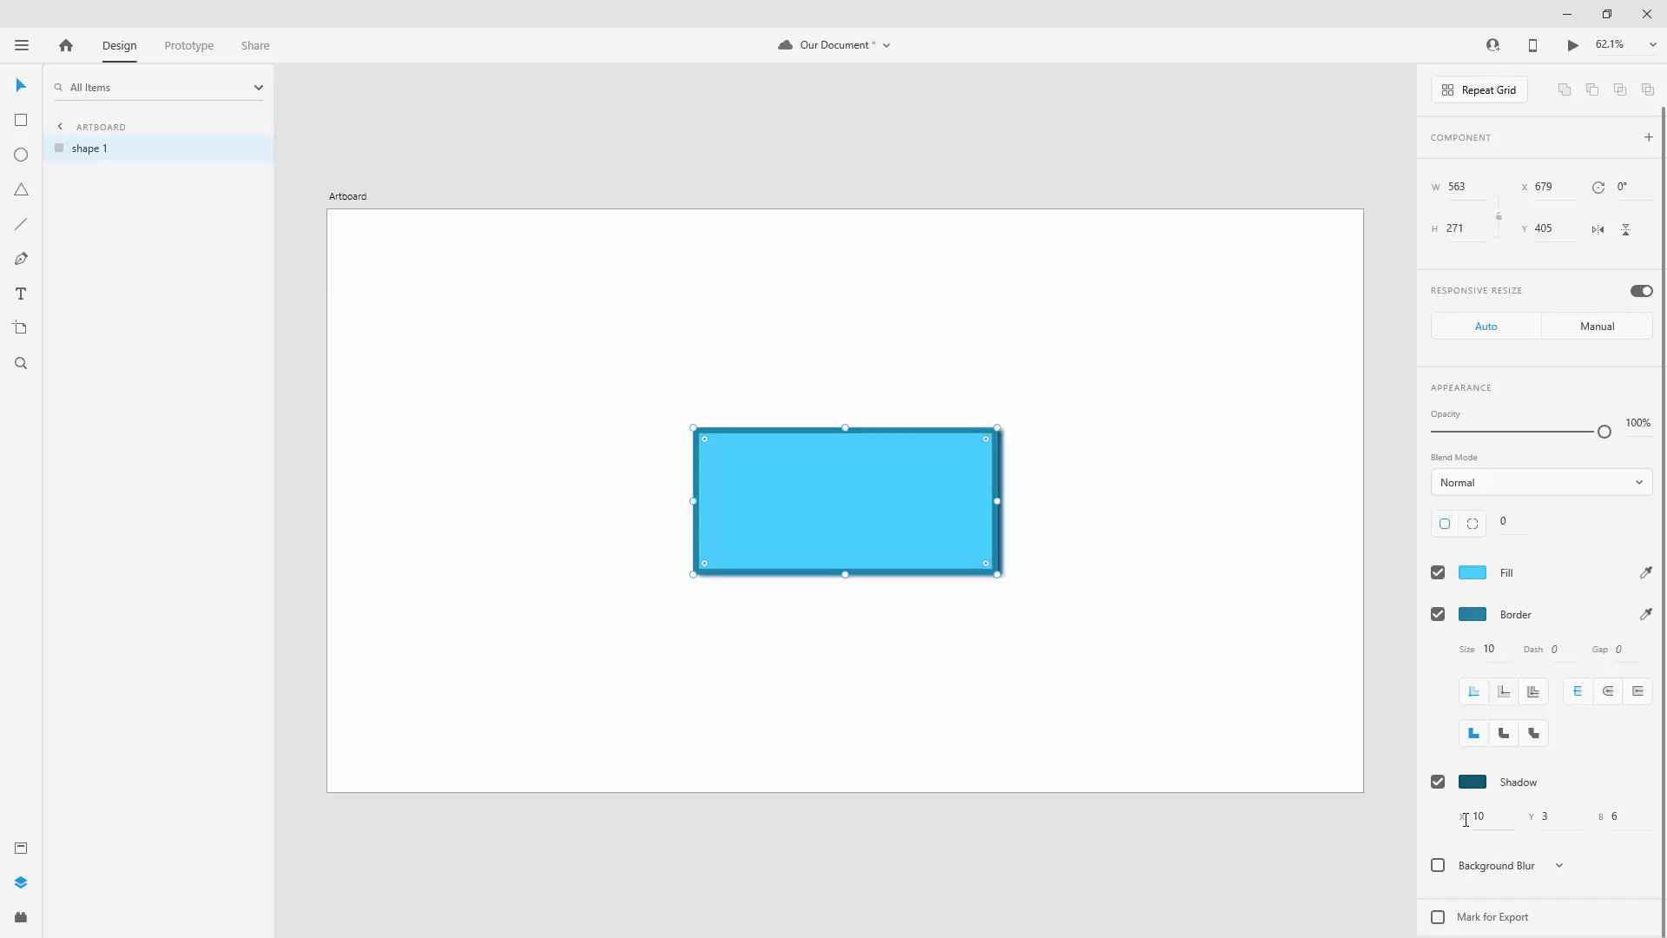
left_click(1551, 817)
type("10")
key("Return")
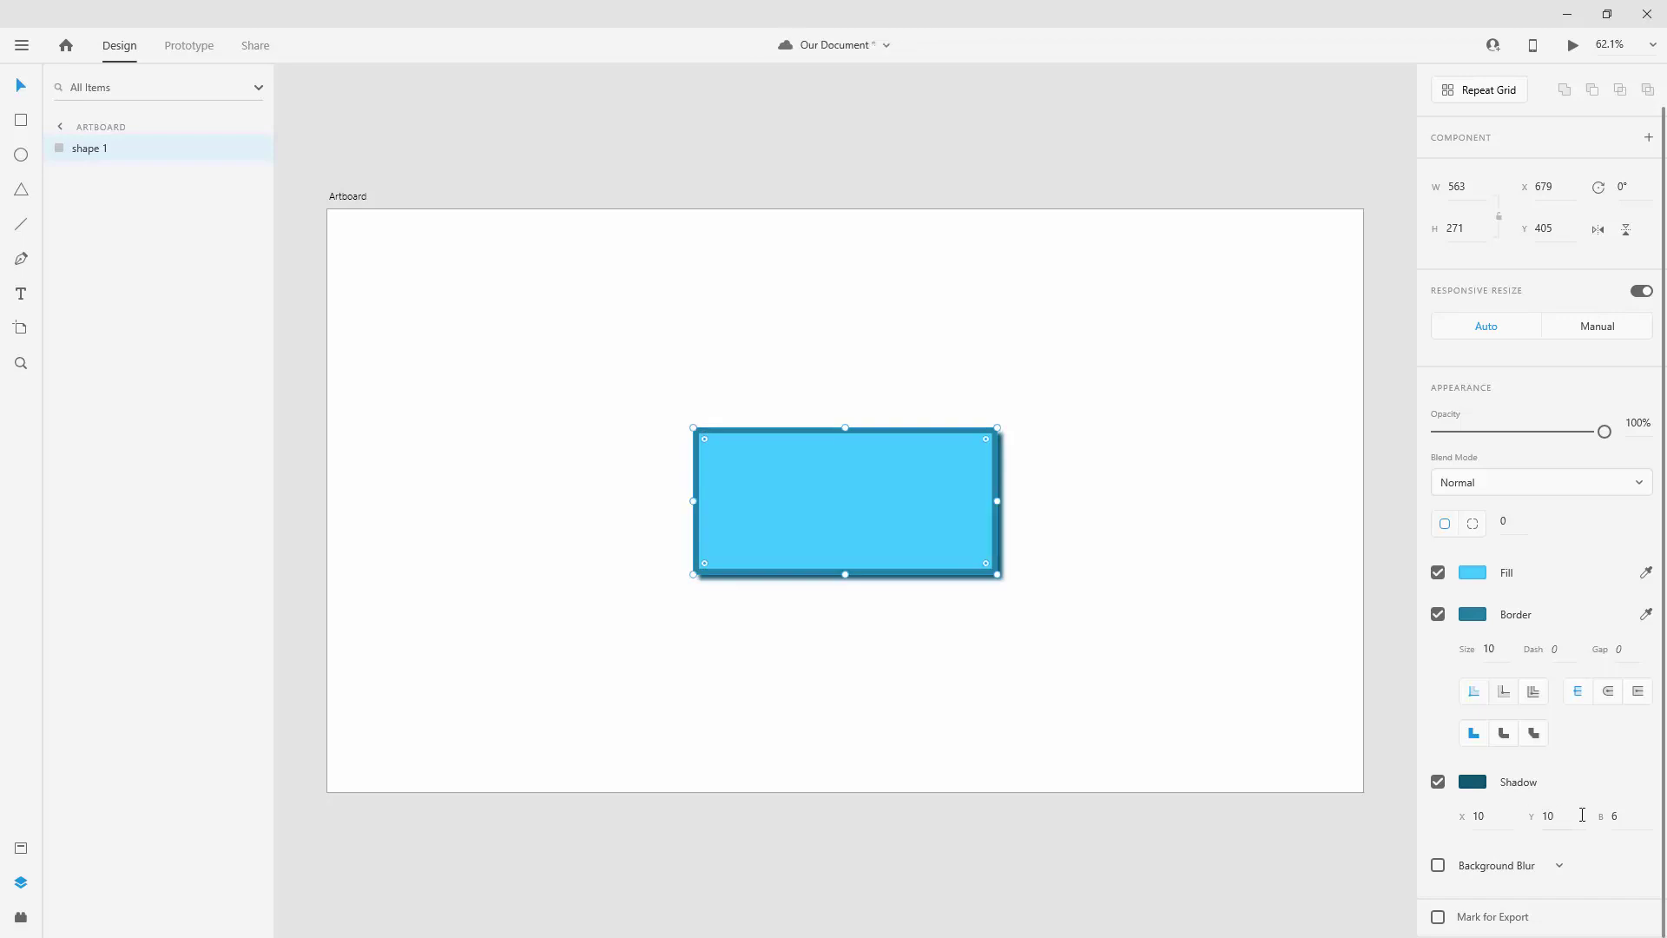
Try a shadow blur of 50, undo it back to 6, and toggle the shadow off and on
left_click(1631, 812)
type("50")
key("Return")
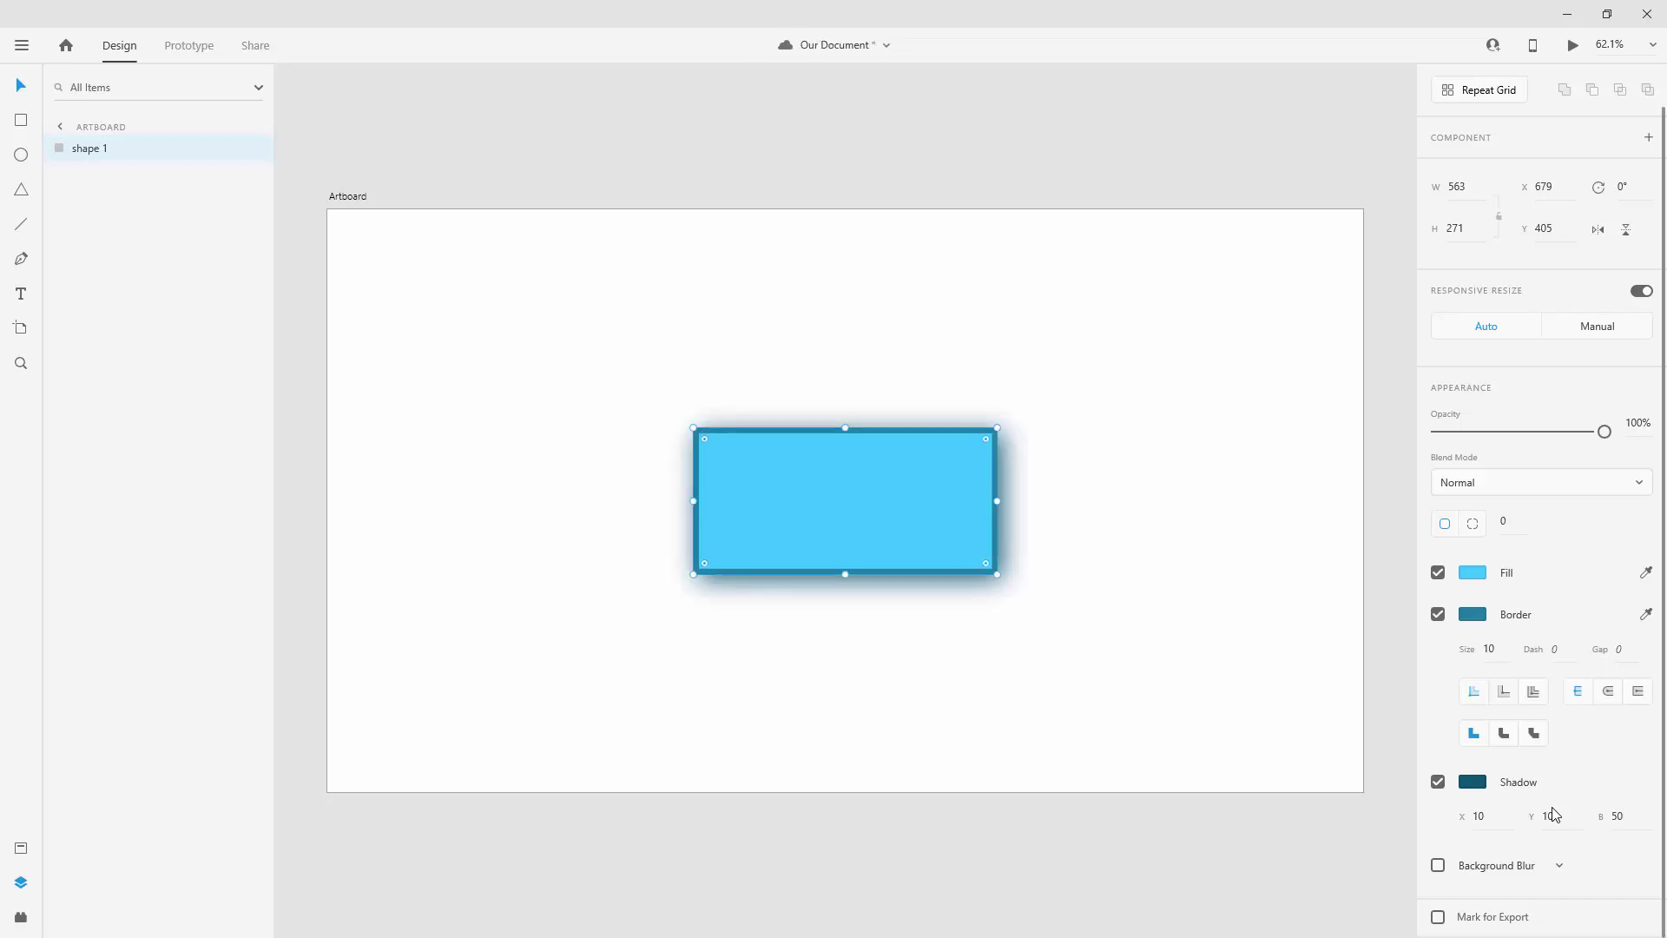
key("ctrl+z")
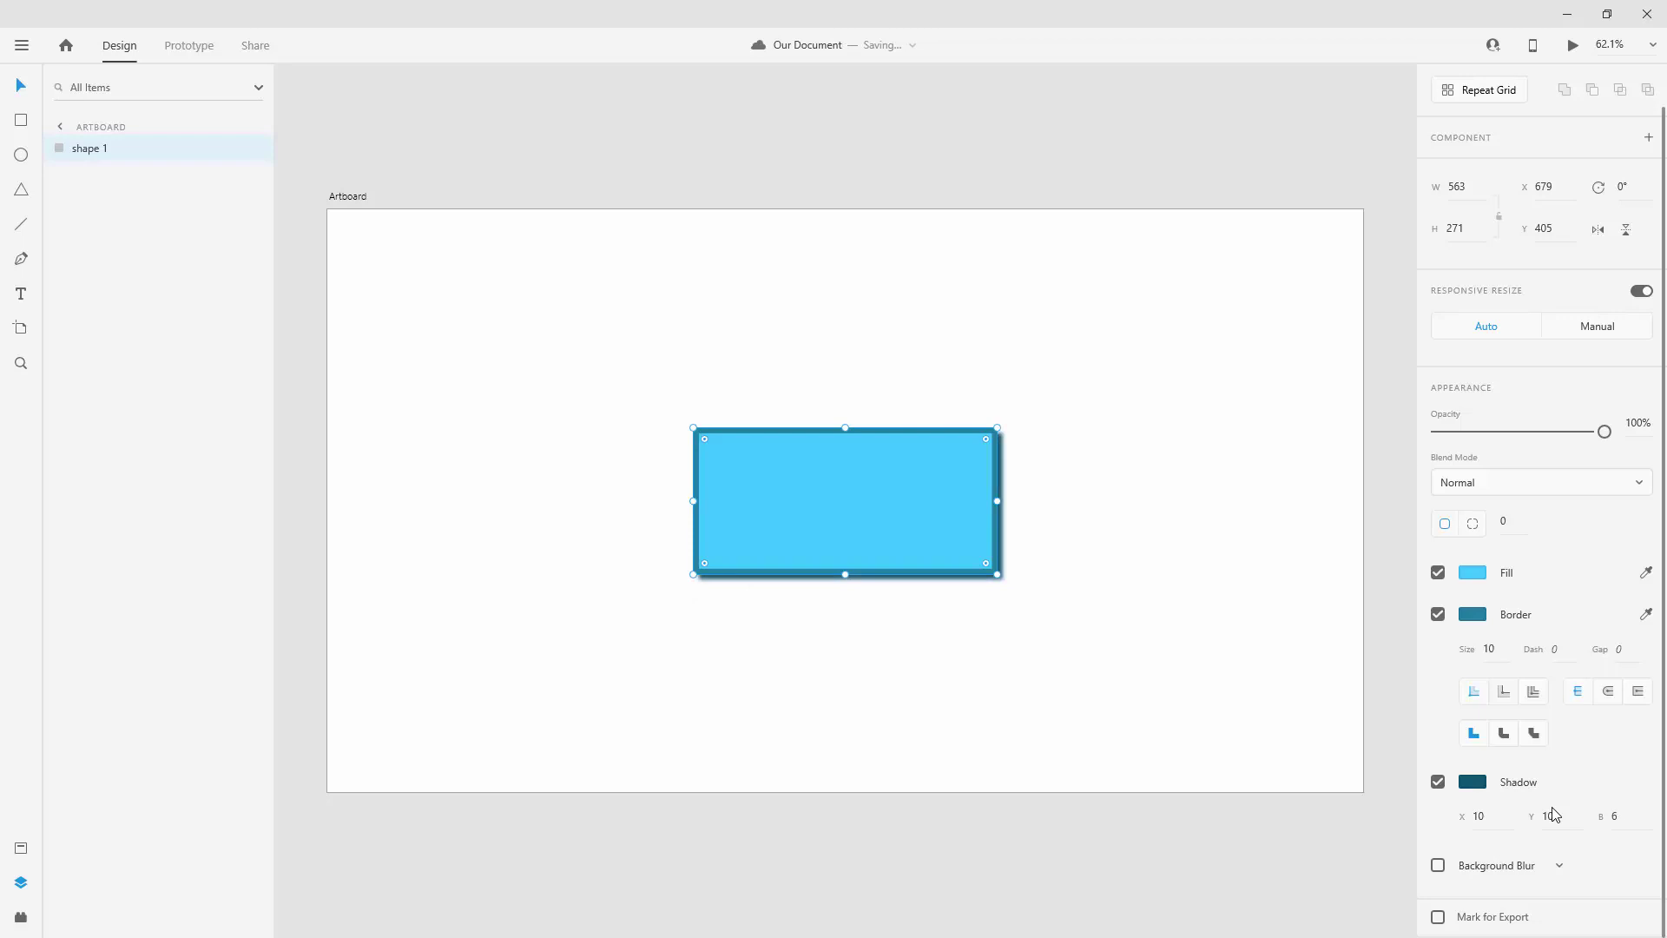
left_click(1438, 782)
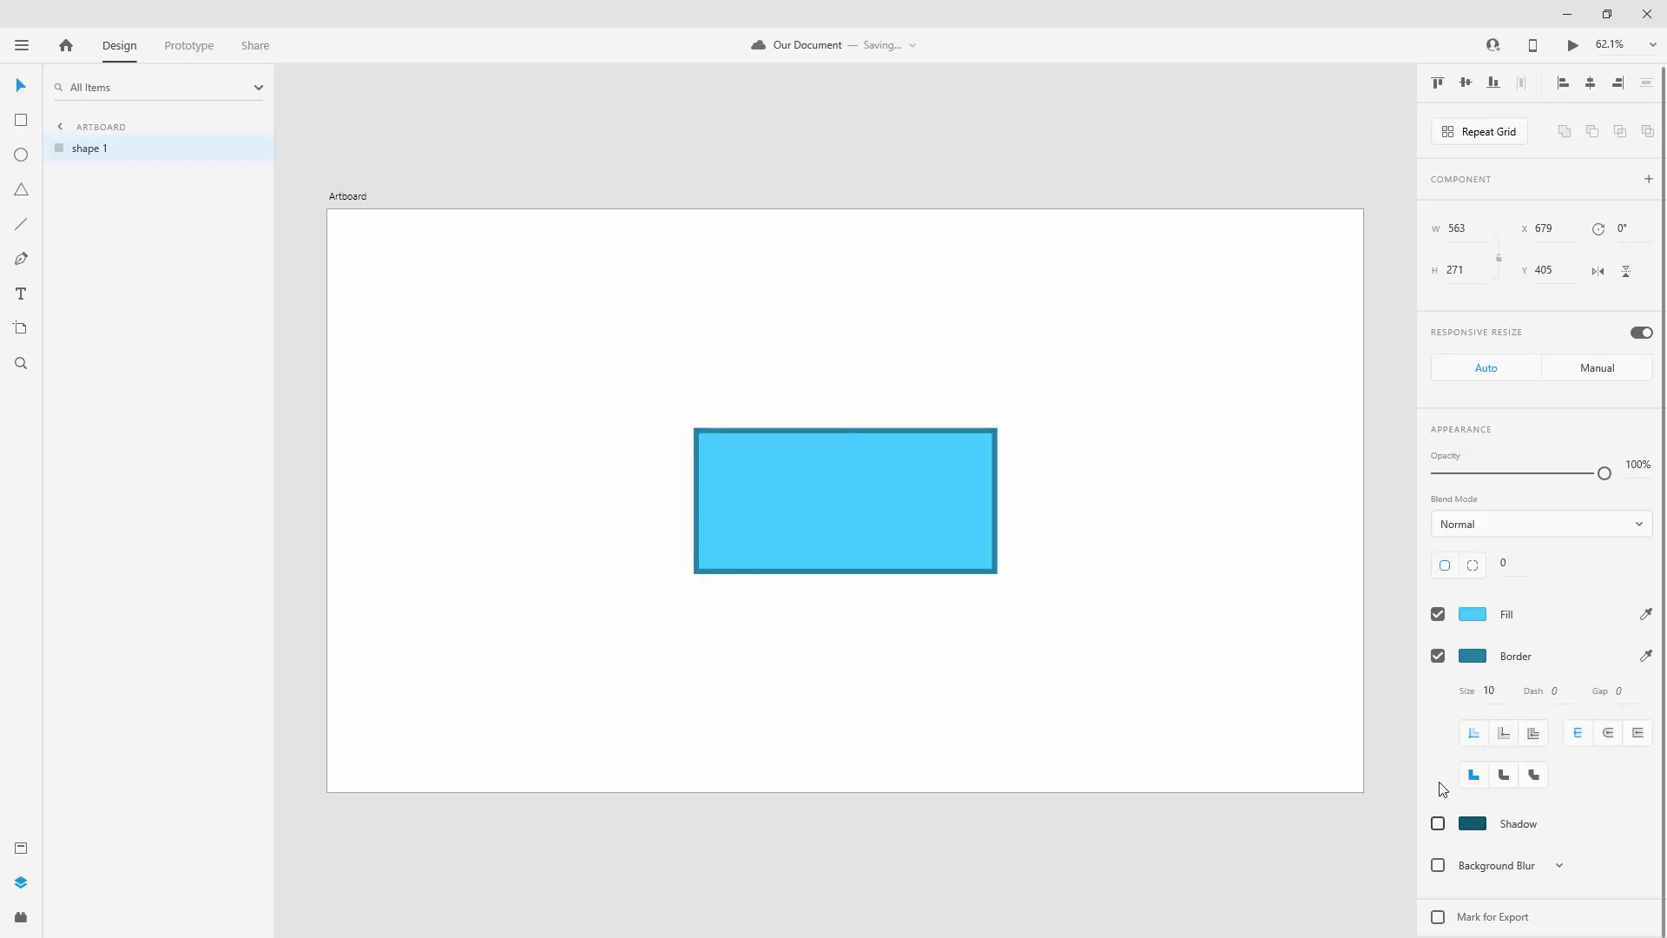
left_click(1436, 827)
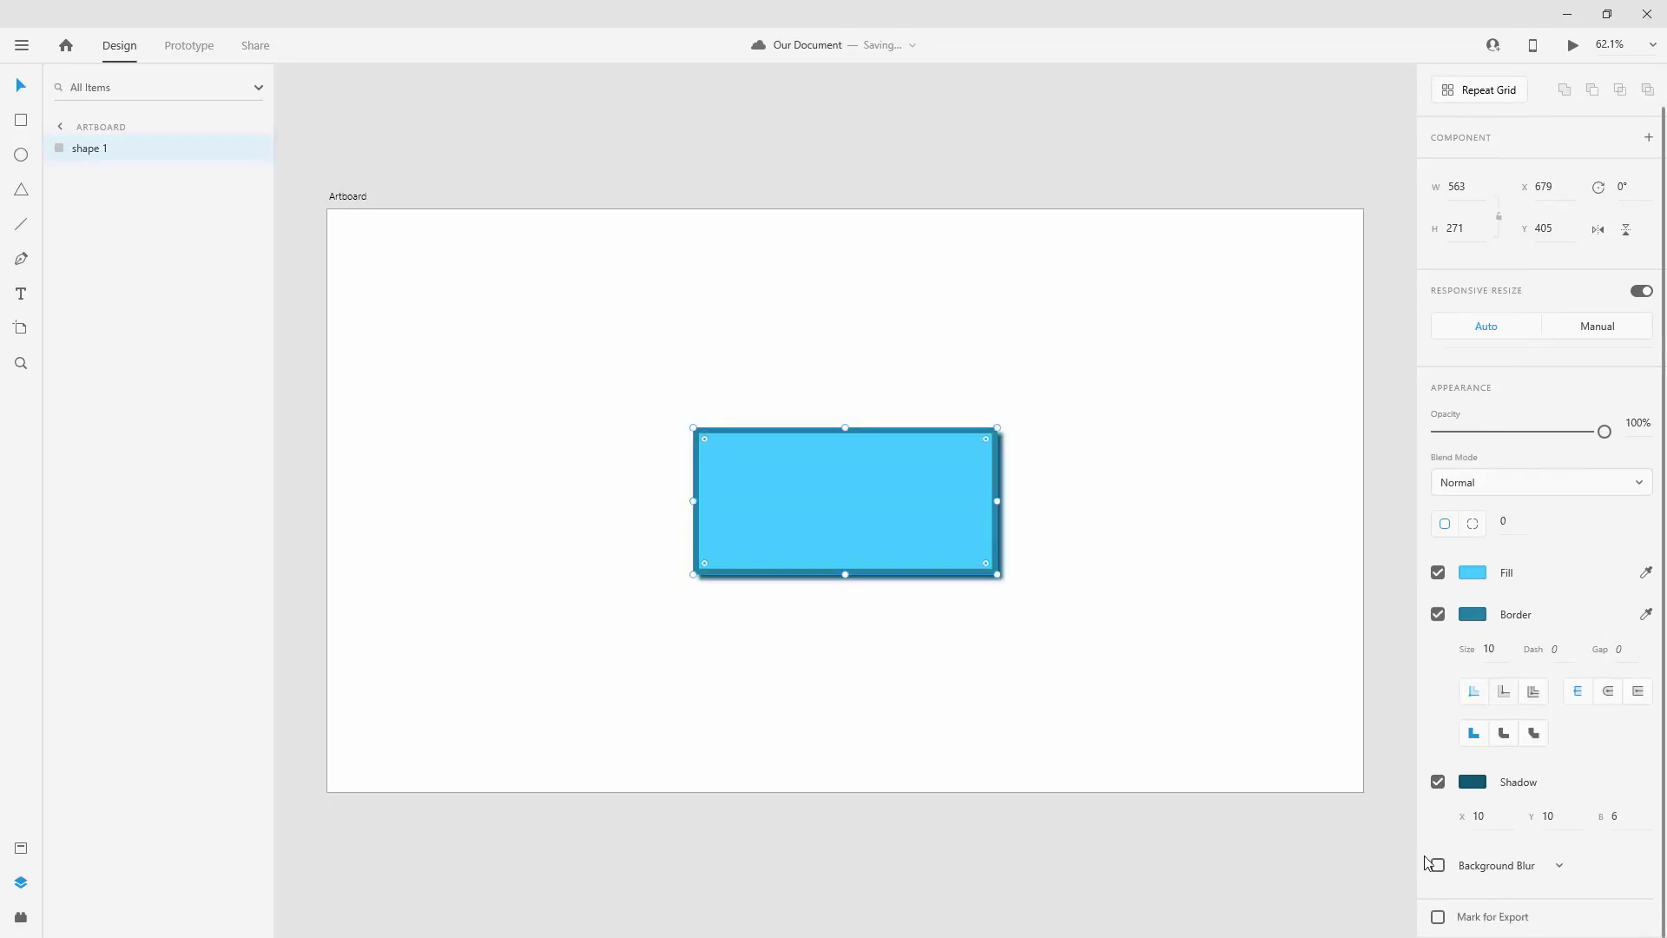
Apply a background blur with amount 38, brightness 29 and 55% opacity, toggling Mark for Export
left_click(1438, 866)
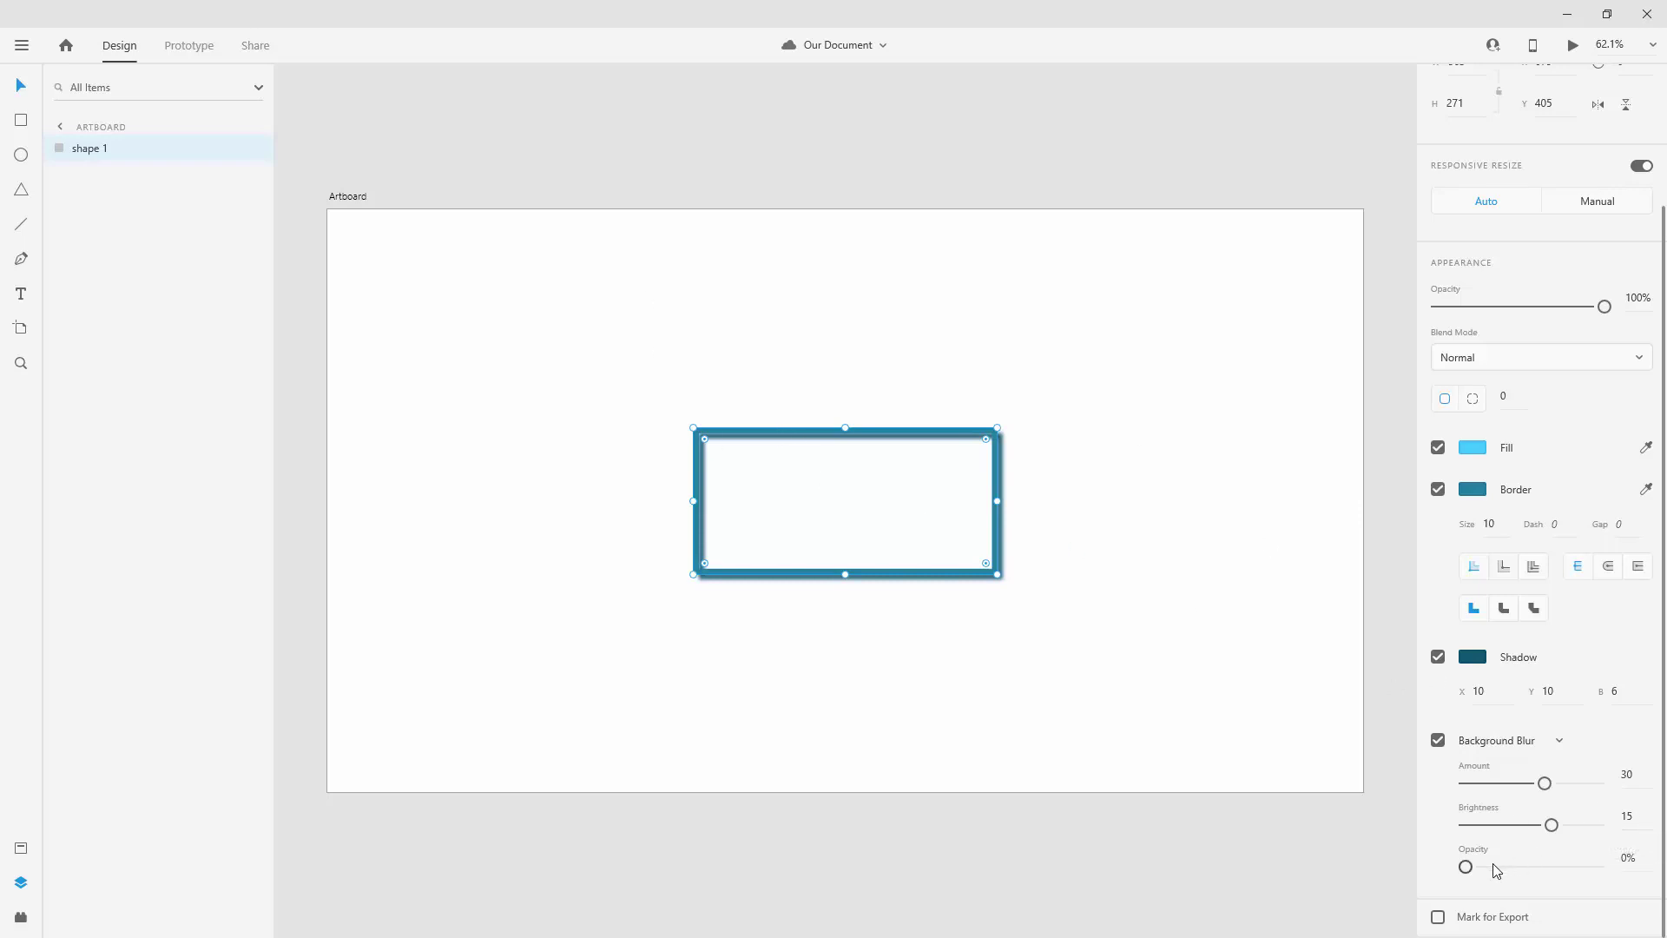
left_click_drag(1470, 873, 1570, 825)
mouse_move(1544, 783)
left_mouse_down()
mouse_move(1579, 788)
mouse_move(1503, 785)
mouse_move(1585, 787)
mouse_move(1566, 785)
left_mouse_up()
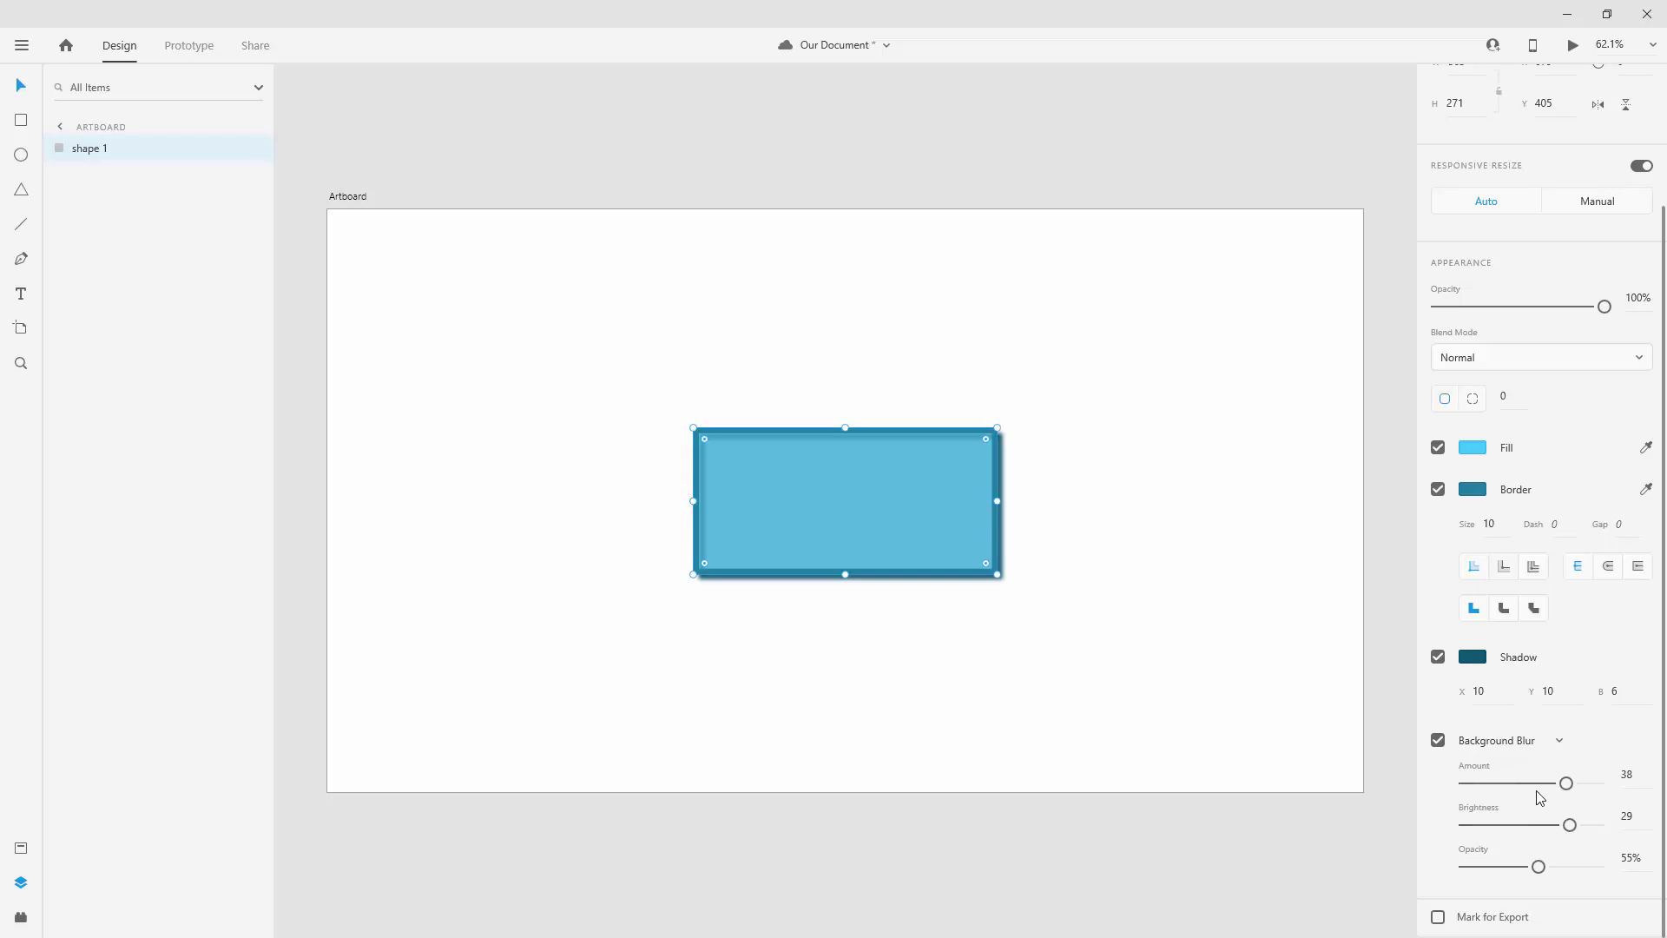
left_click(1439, 918)
left_click(1438, 917)
scroll(1501, 836, "up", 3)
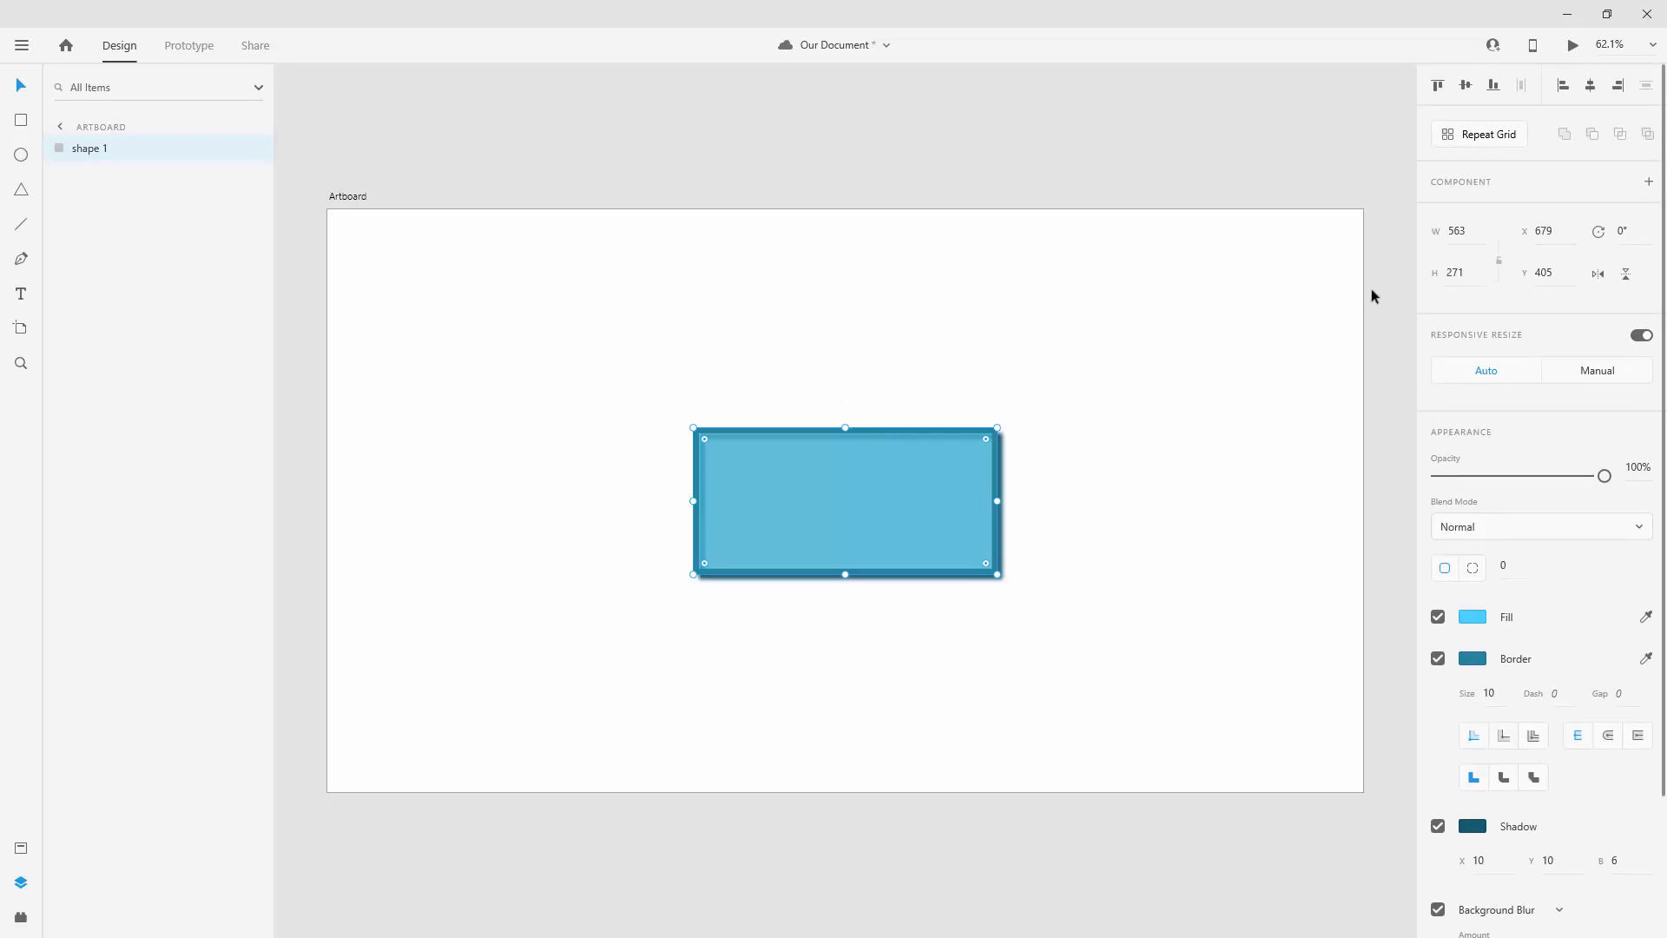
Move the rectangle up and draw a 386 × 386 circle below it, deleting an extra ellipse
left_click_drag(862, 478, 907, 326)
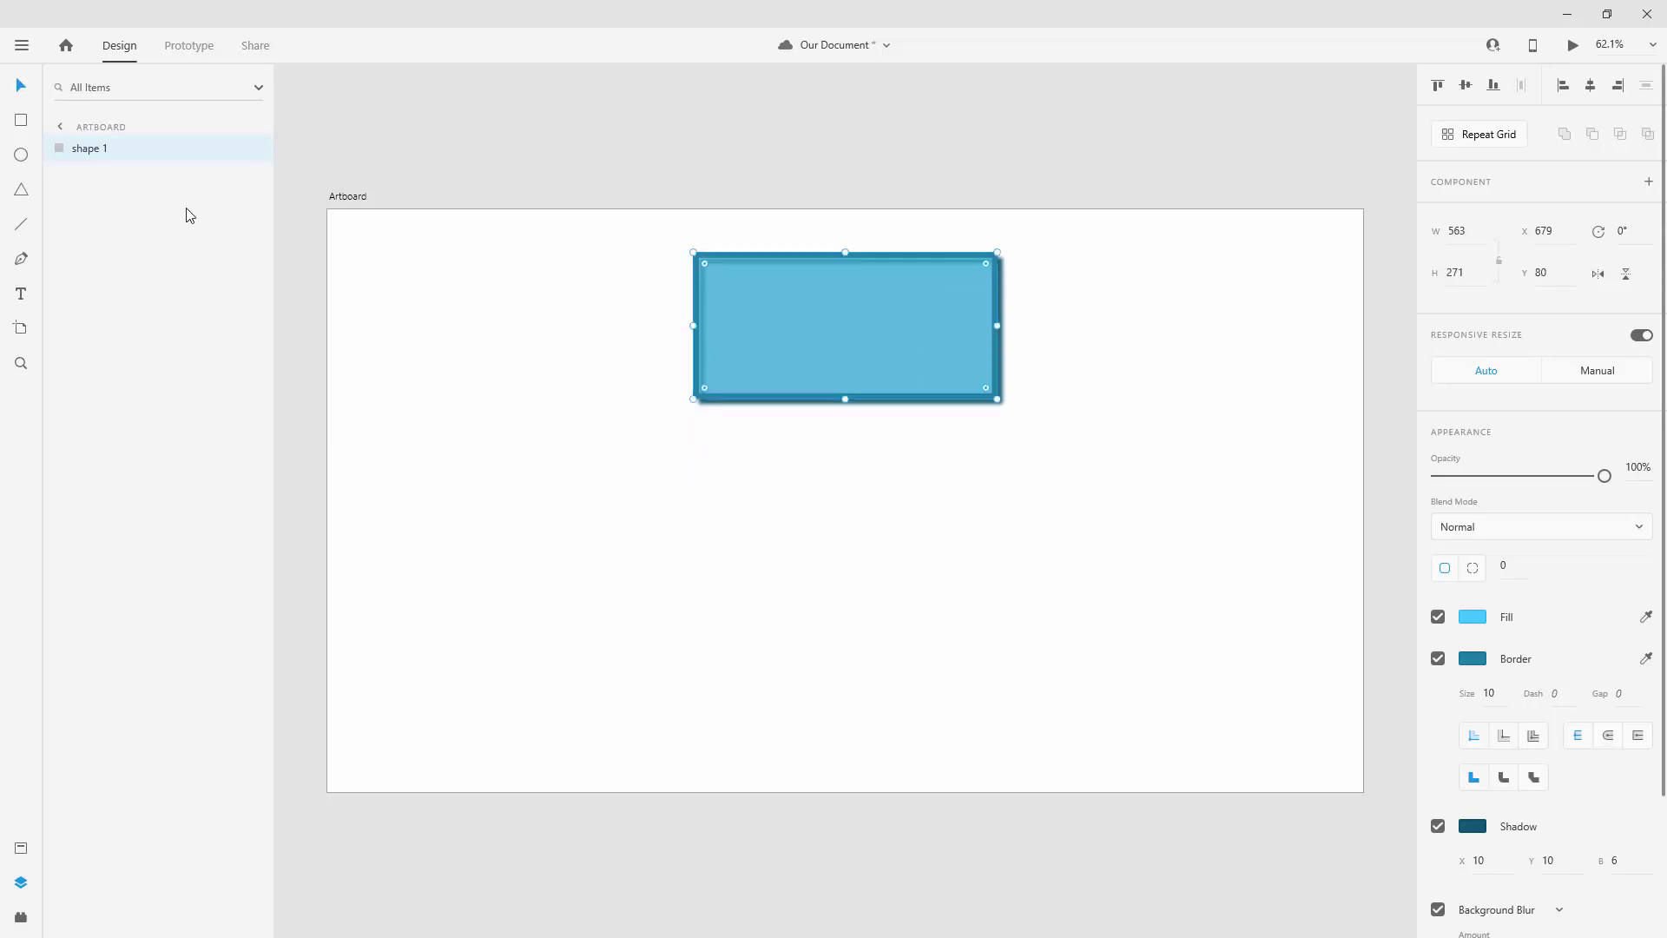
left_click(22, 155)
left_click_drag(722, 483, 959, 721)
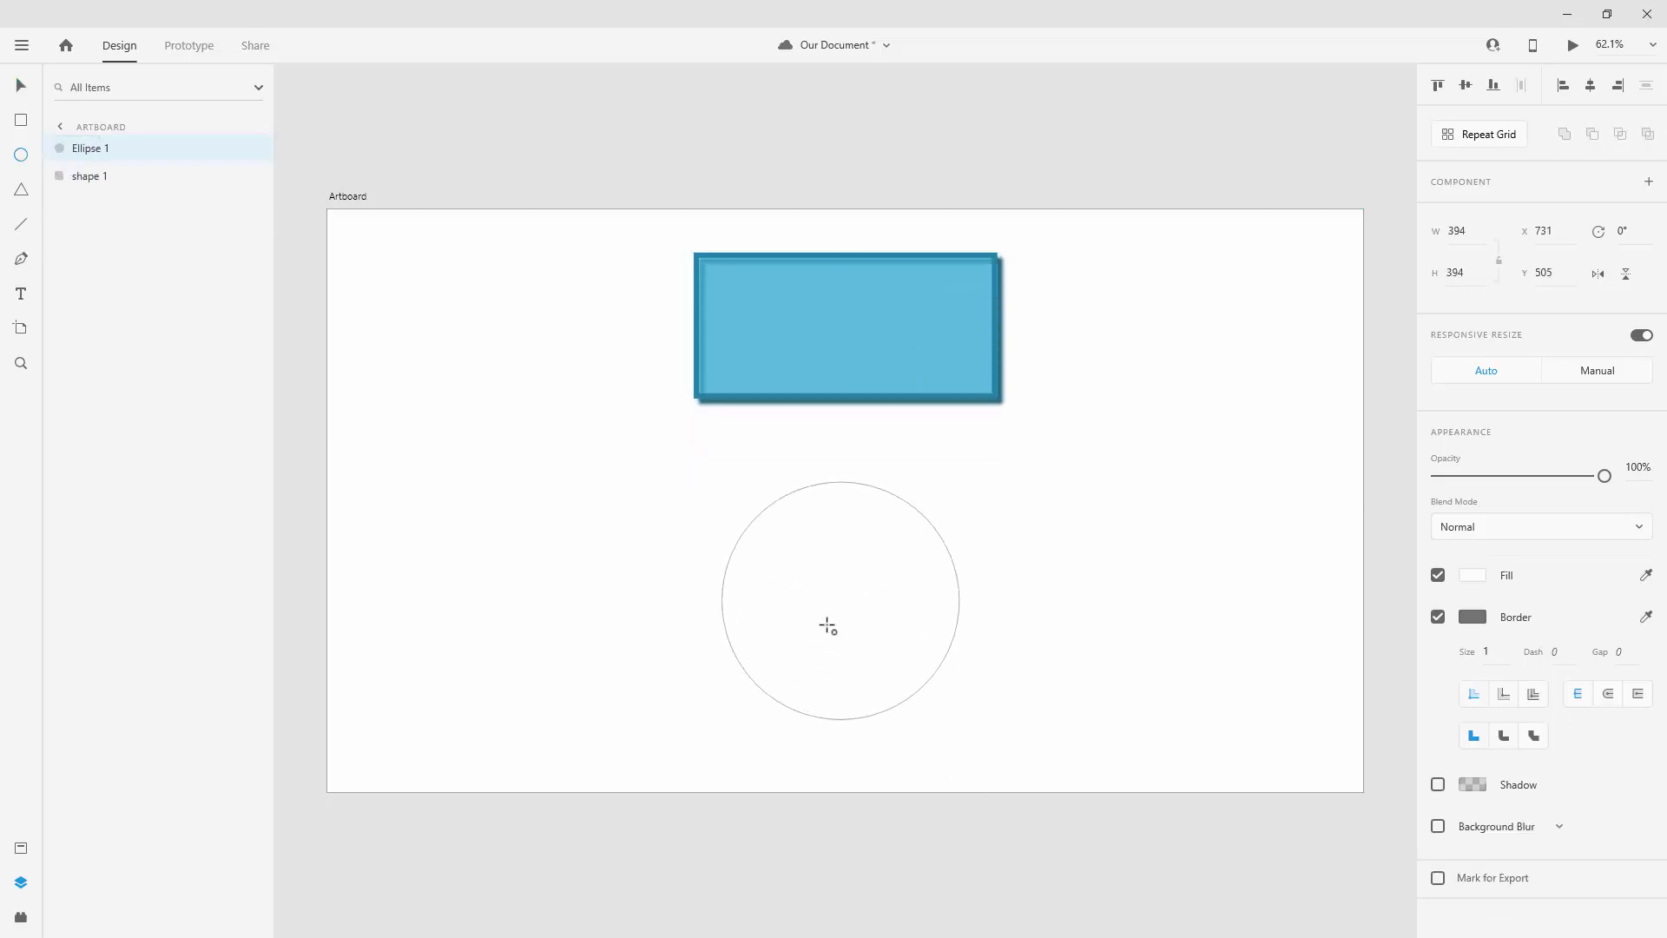
left_click_drag(827, 627, 931, 697)
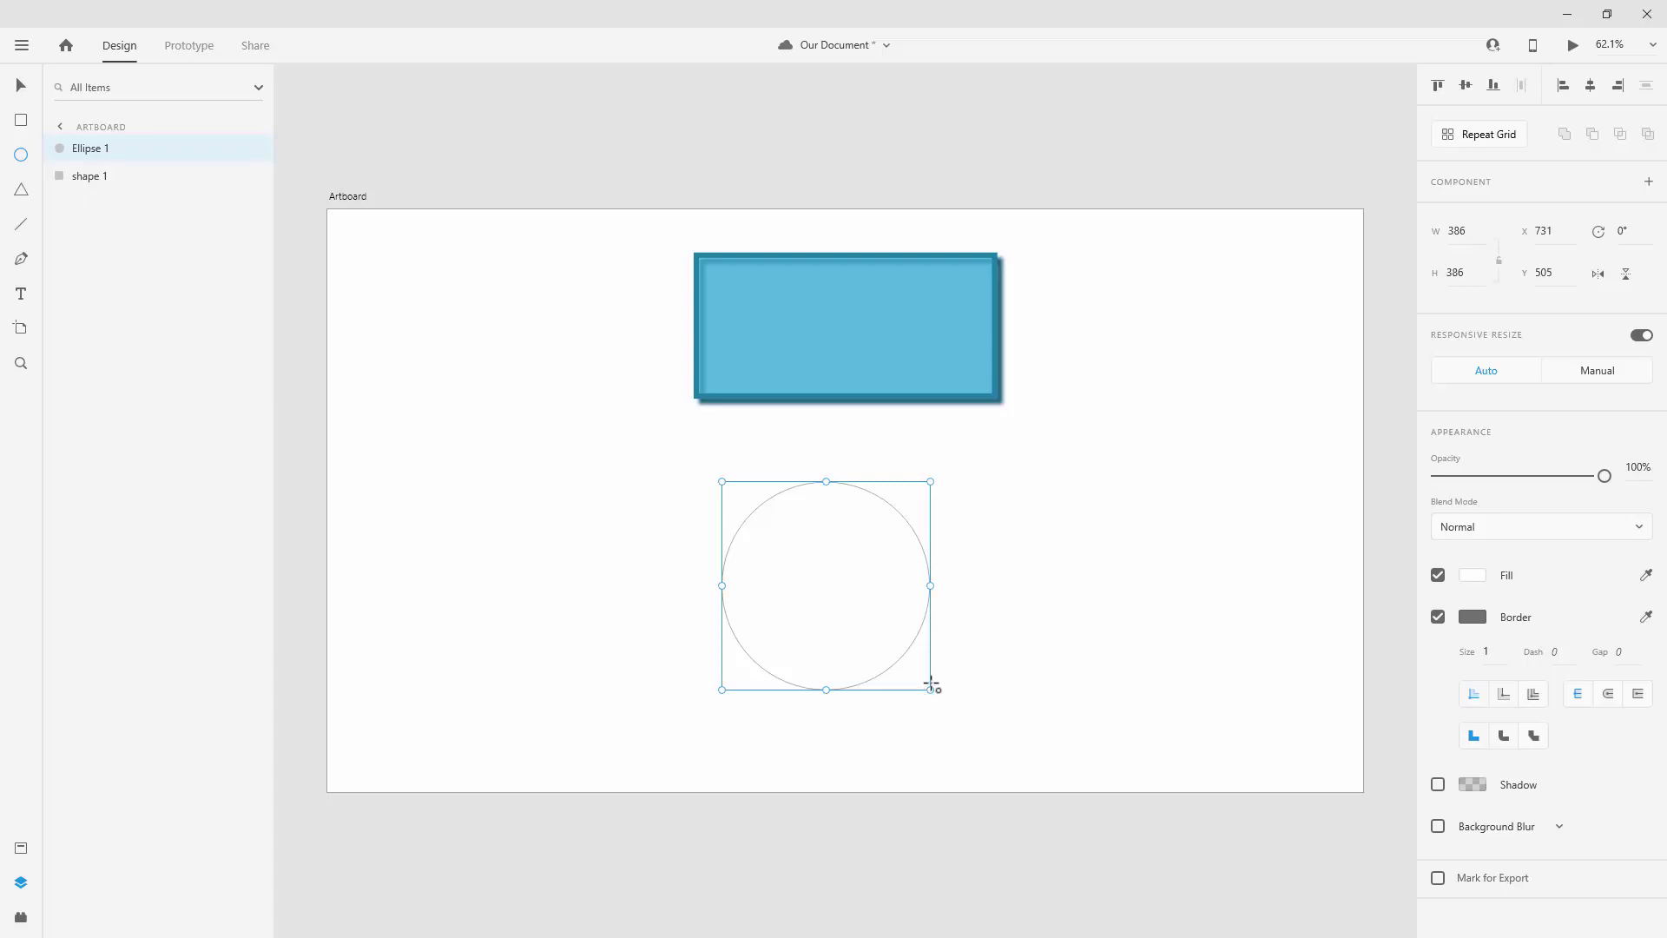
left_click_drag(1031, 488, 1160, 617)
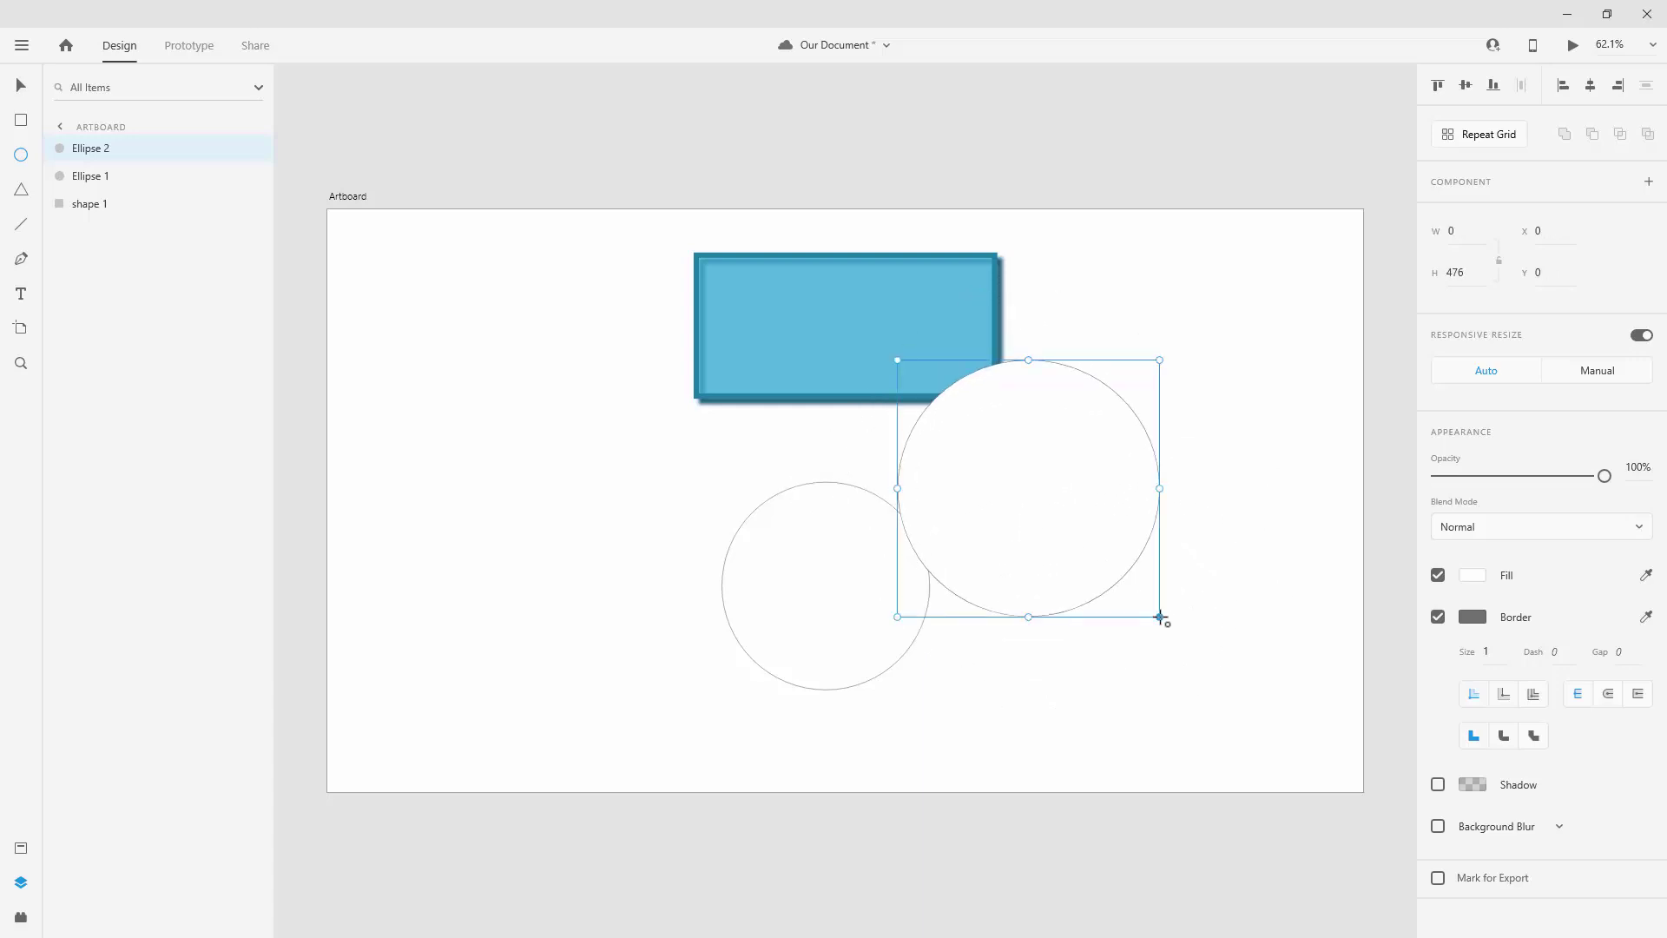
key("Delete")
Centre the circle beneath the rectangle
left_click(21, 85)
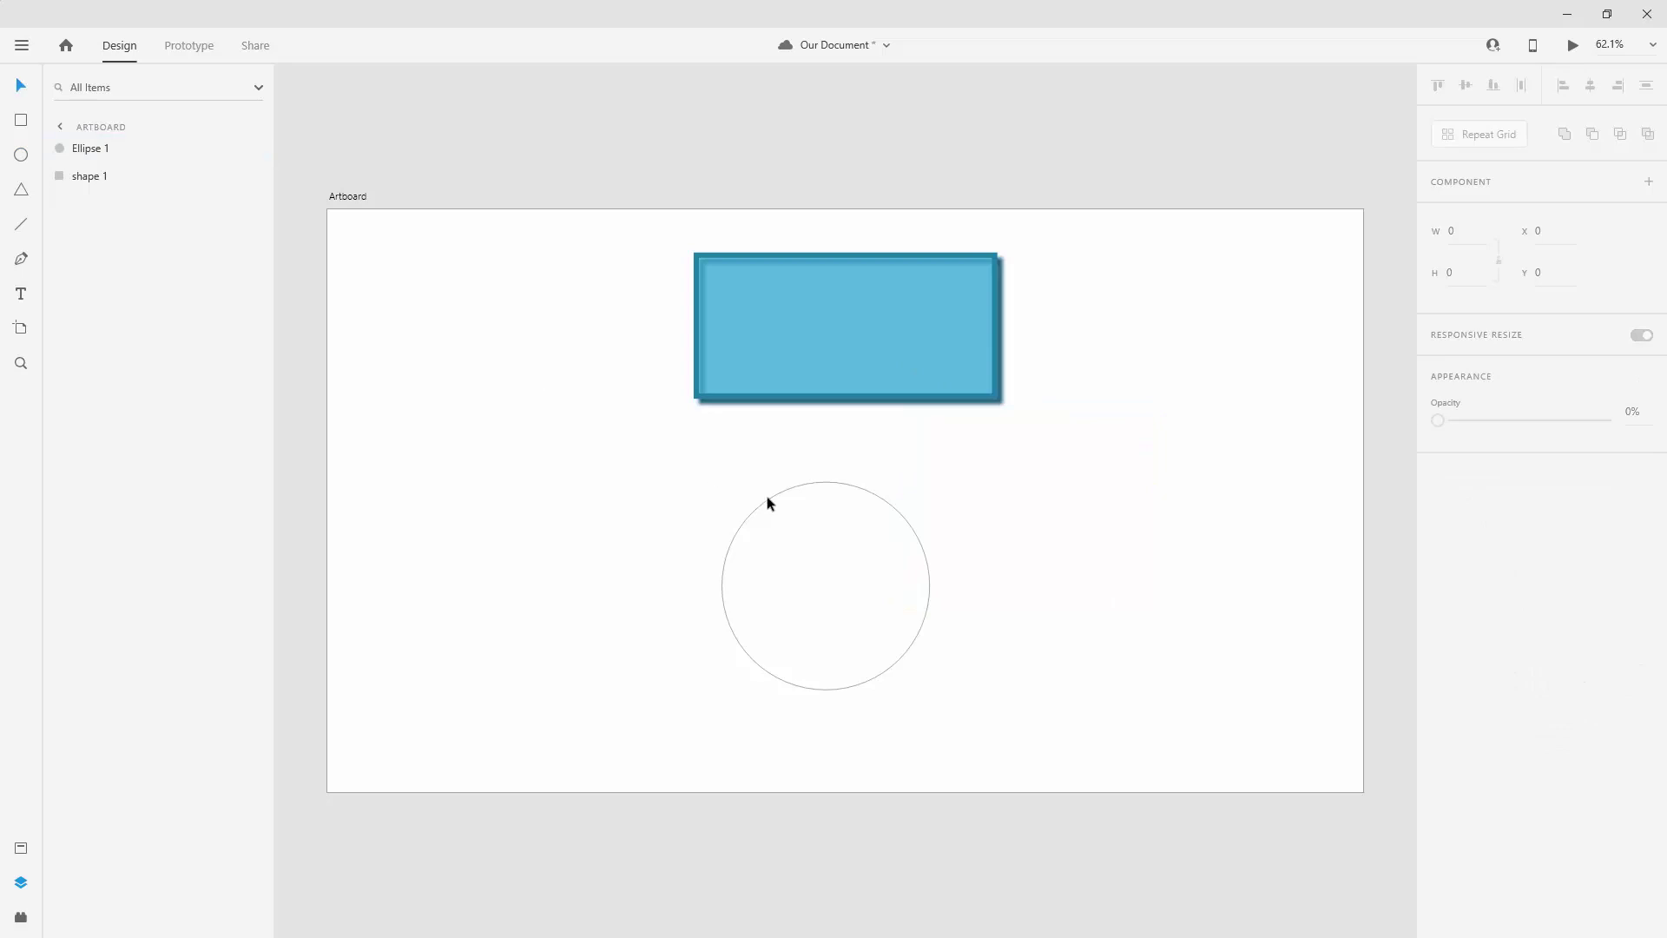
left_click_drag(883, 545, 903, 512)
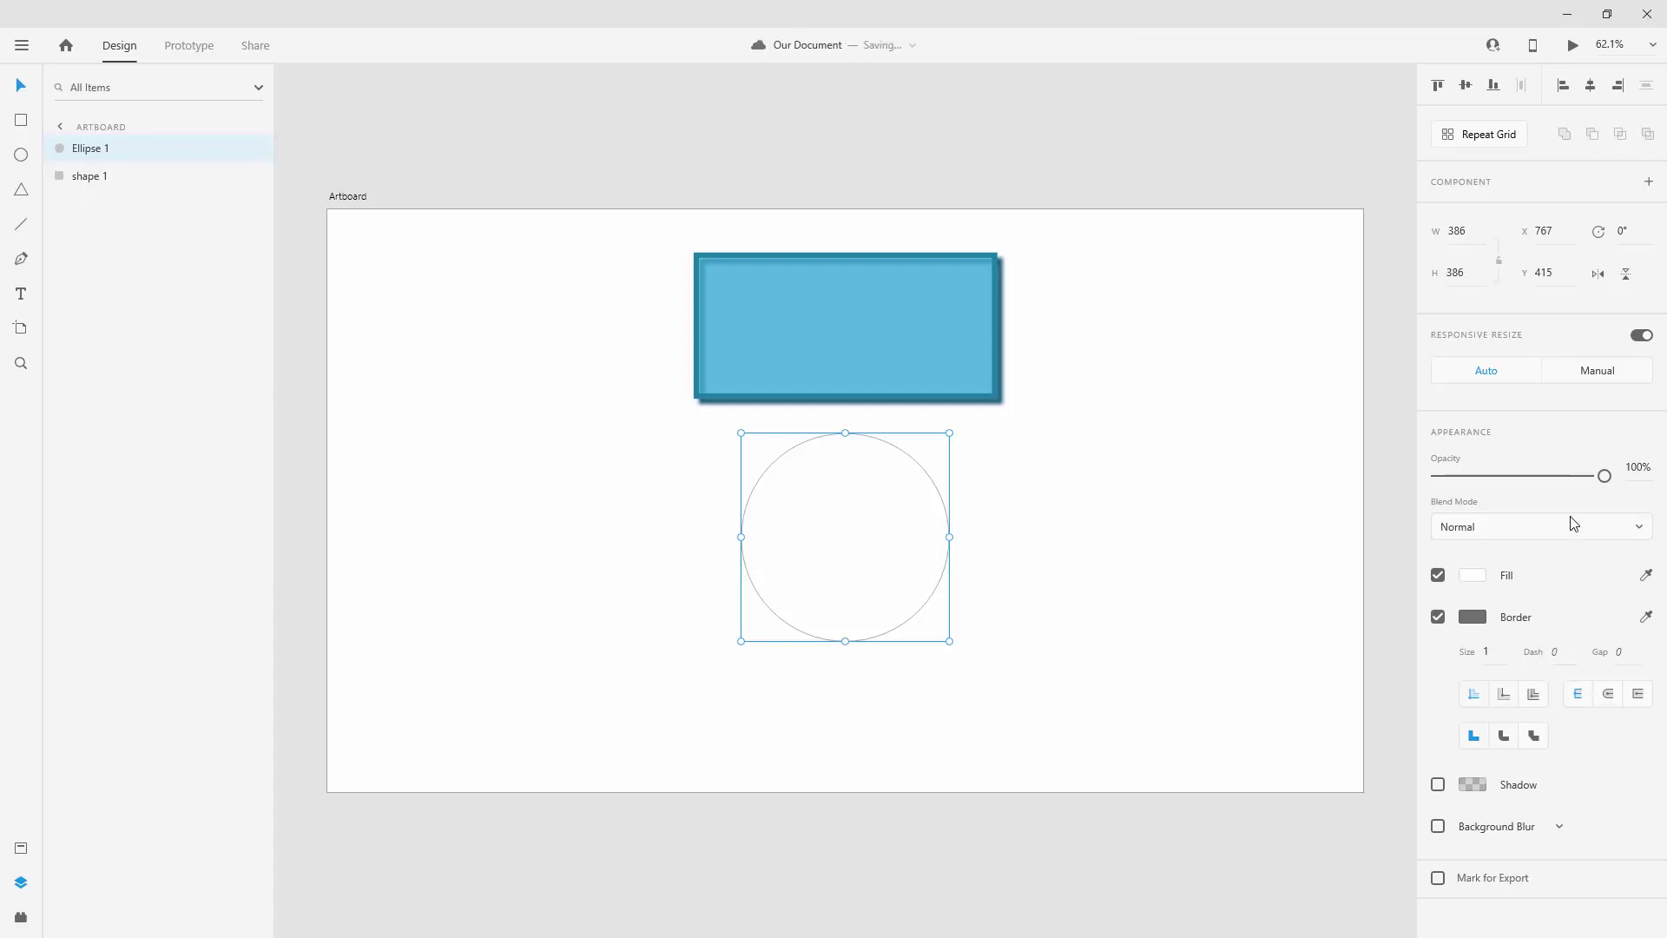
left_click(856, 349)
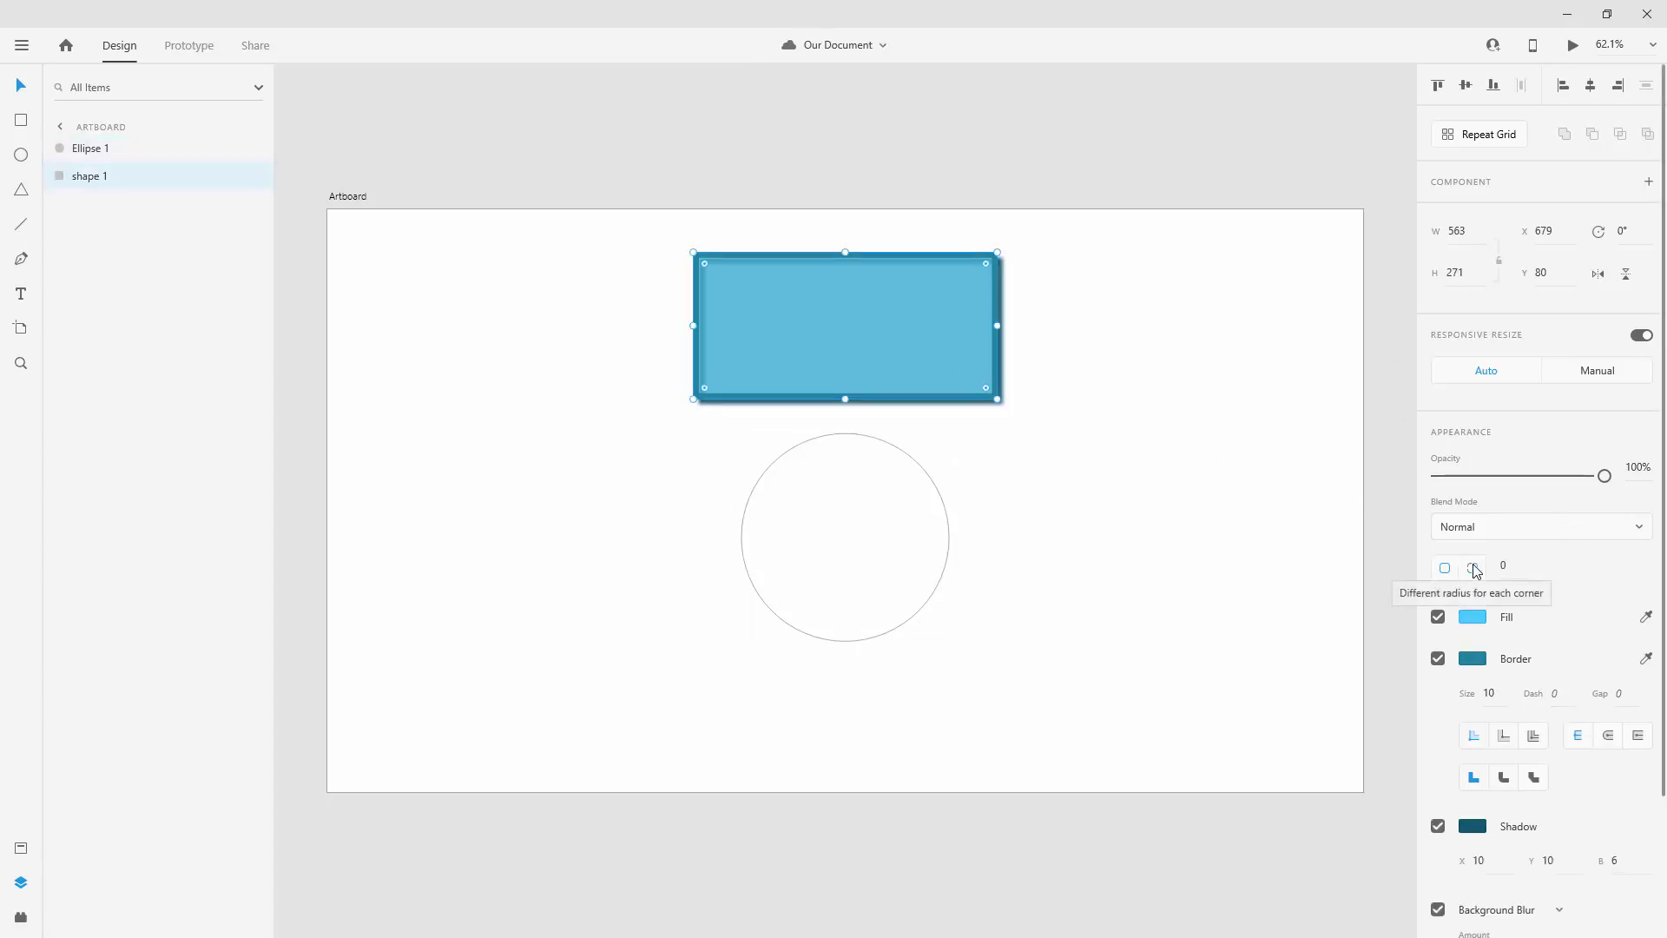
left_click(778, 505)
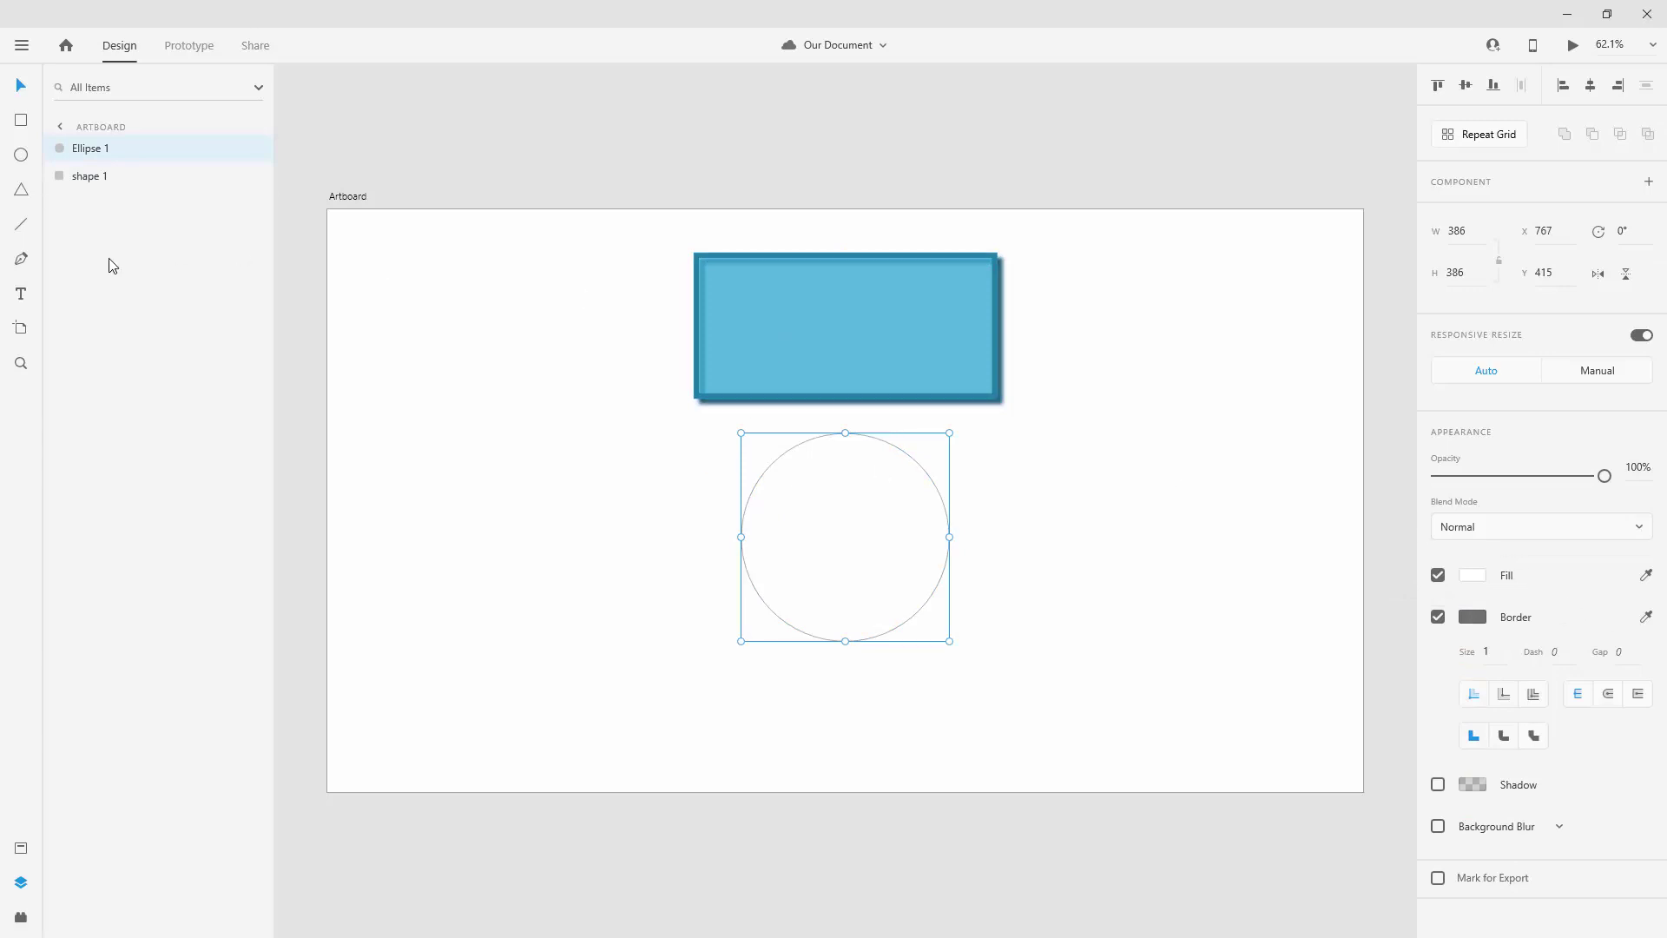
Draw a polygon beside the circle and set its corner count to 5
left_click(21, 193)
left_click_drag(1078, 433, 1251, 628)
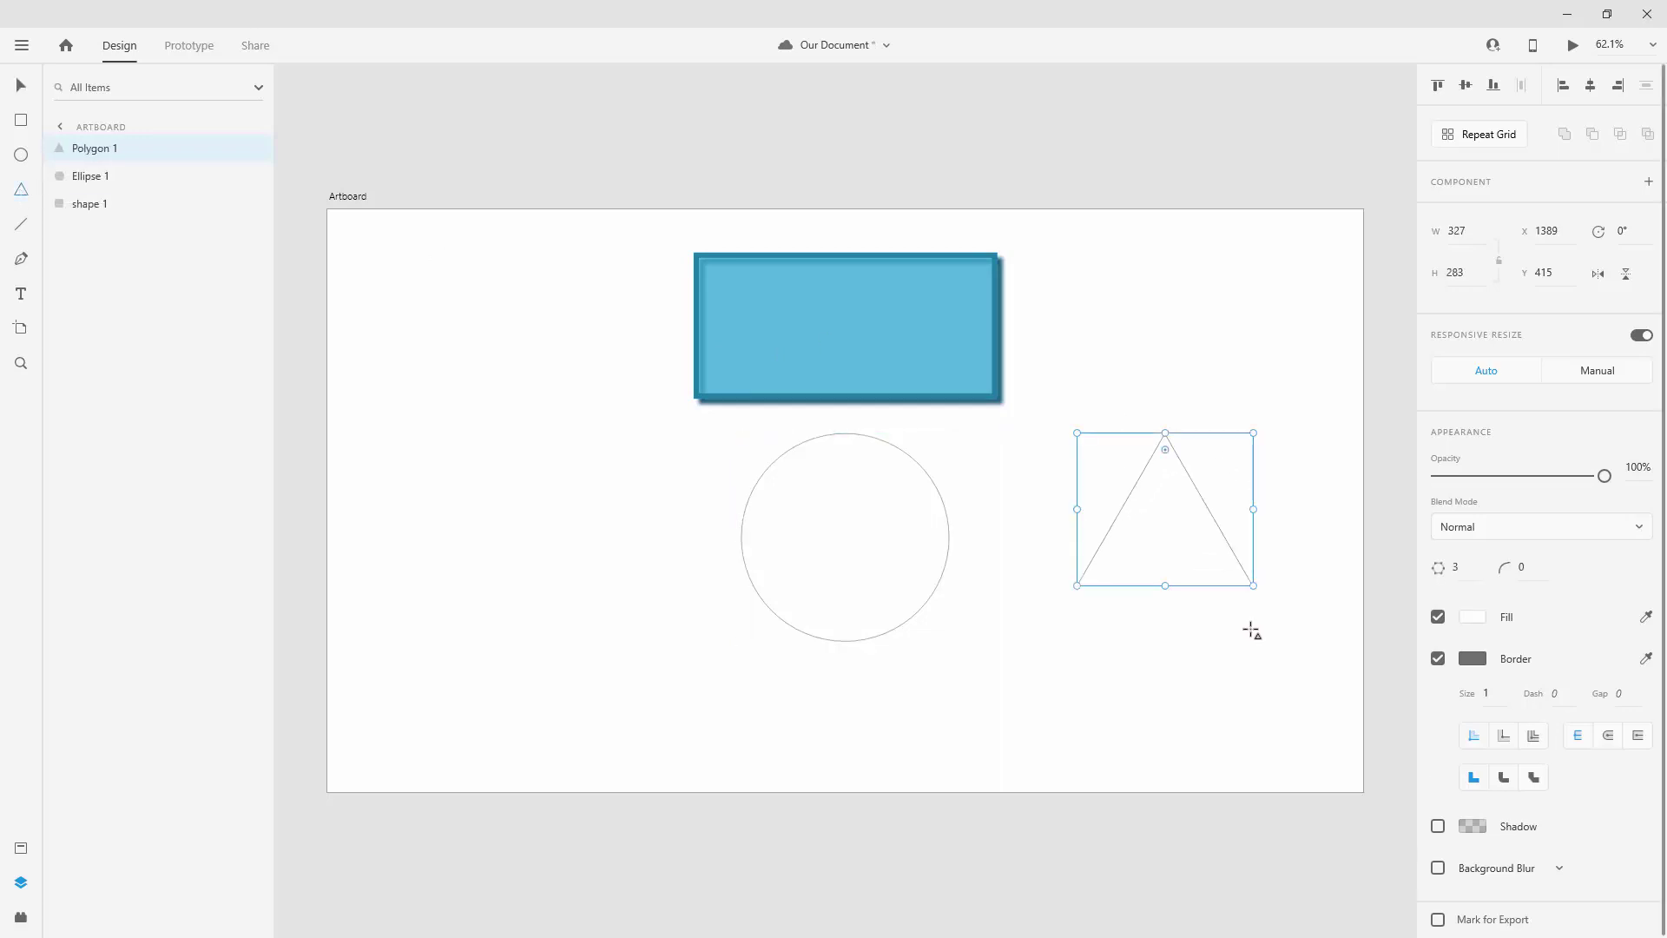
left_click(20, 86)
left_click_drag(1188, 546, 1107, 573)
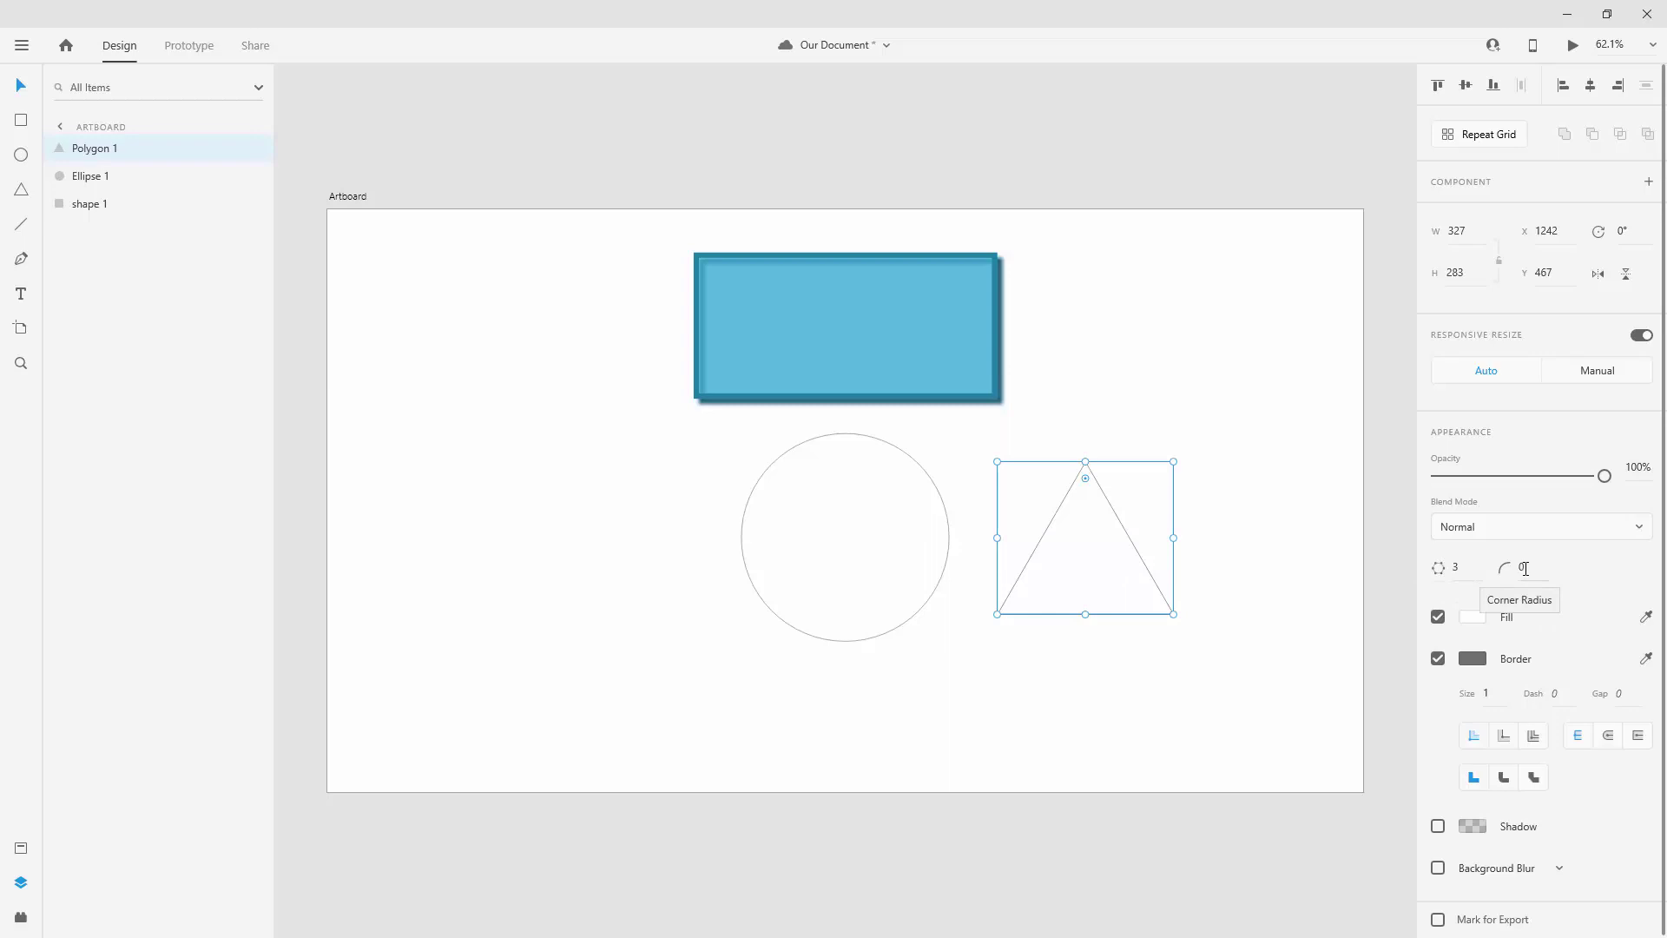
left_click(1468, 573)
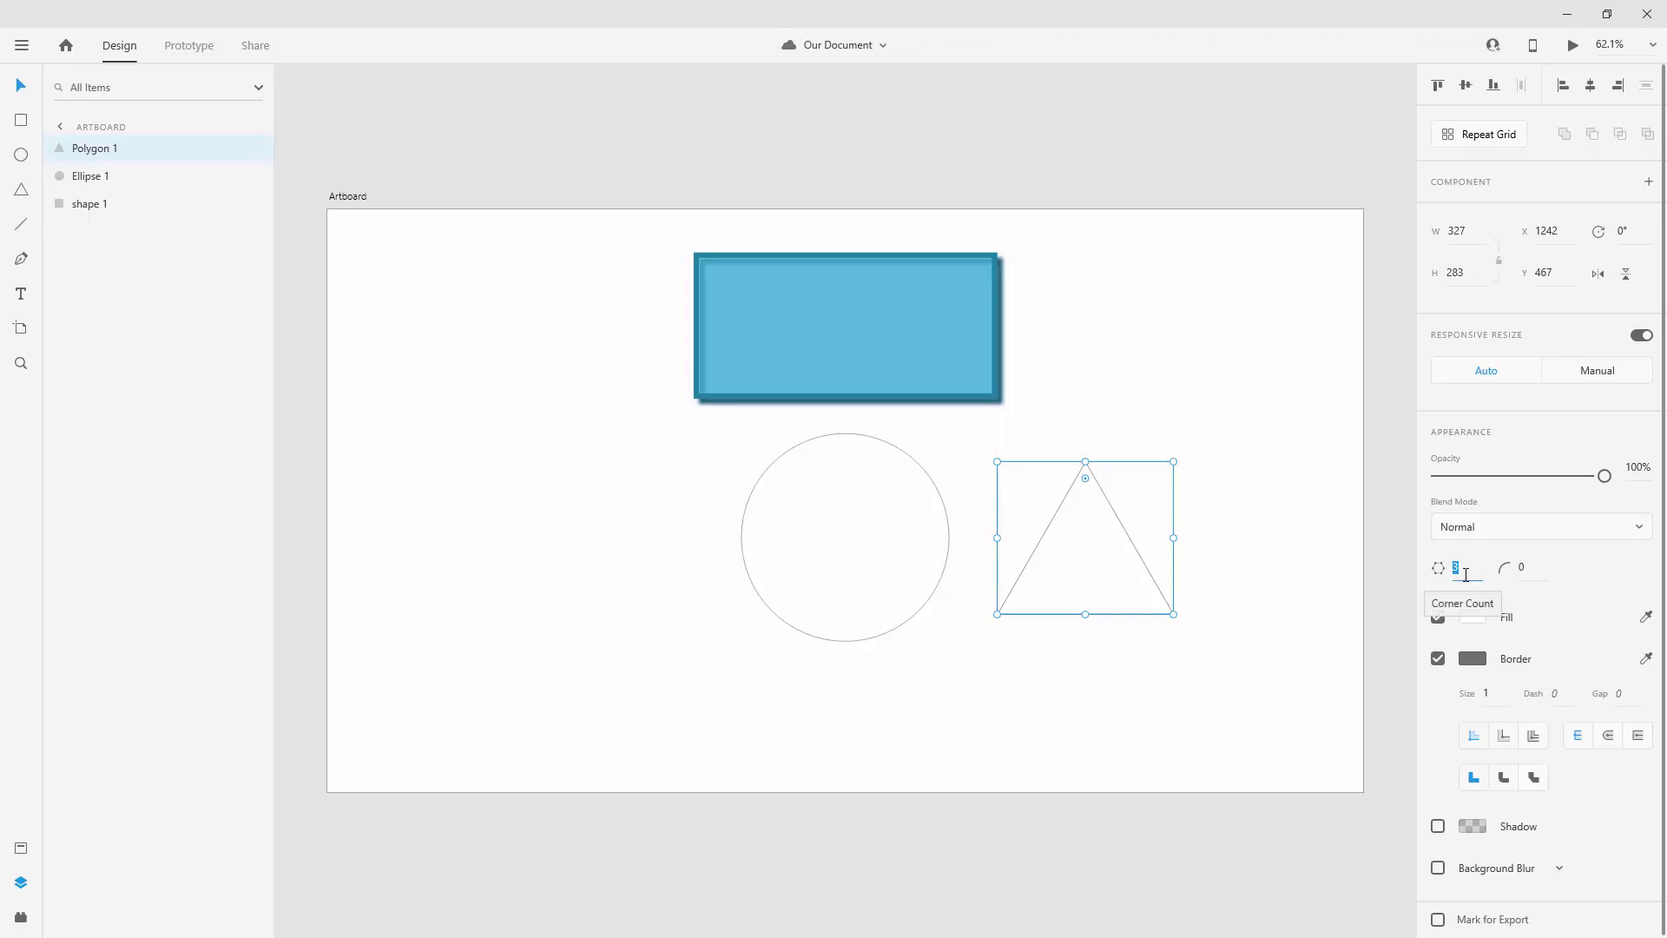
type("5")
key("Return")
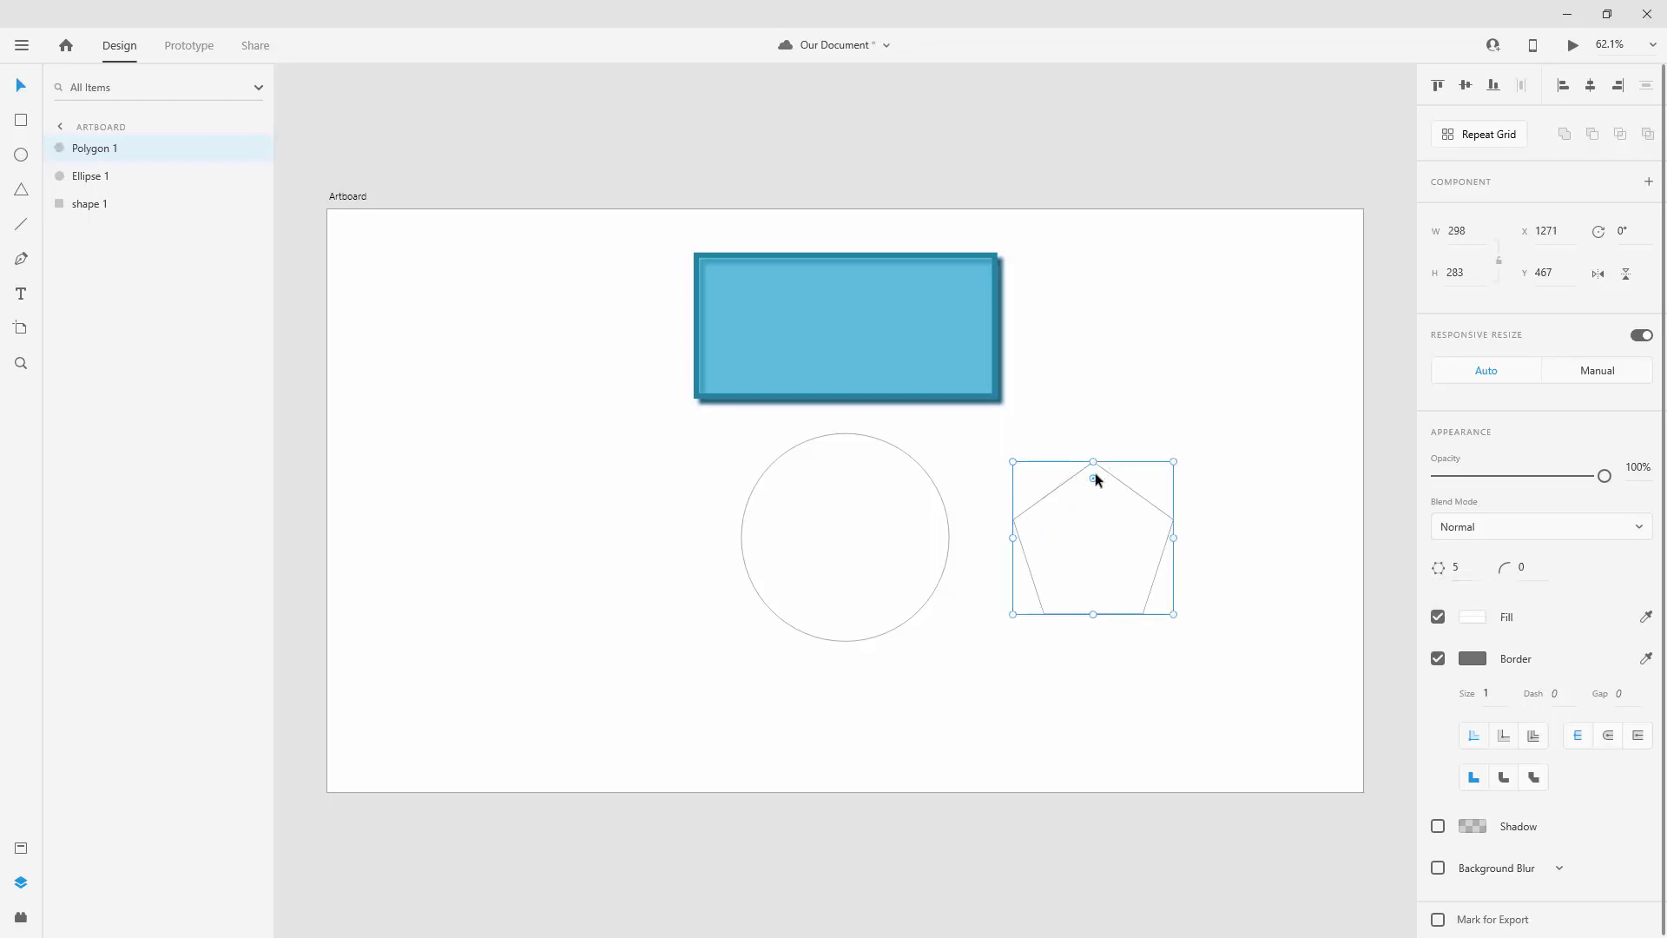
Give the pentagon a corner radius of 20 and zoom out to the whole artboard
left_click_drag(1093, 478, 1092, 384)
left_click(1541, 569)
type("20")
key("Return")
left_click(1198, 523)
scroll(1192, 521, "up", 5)
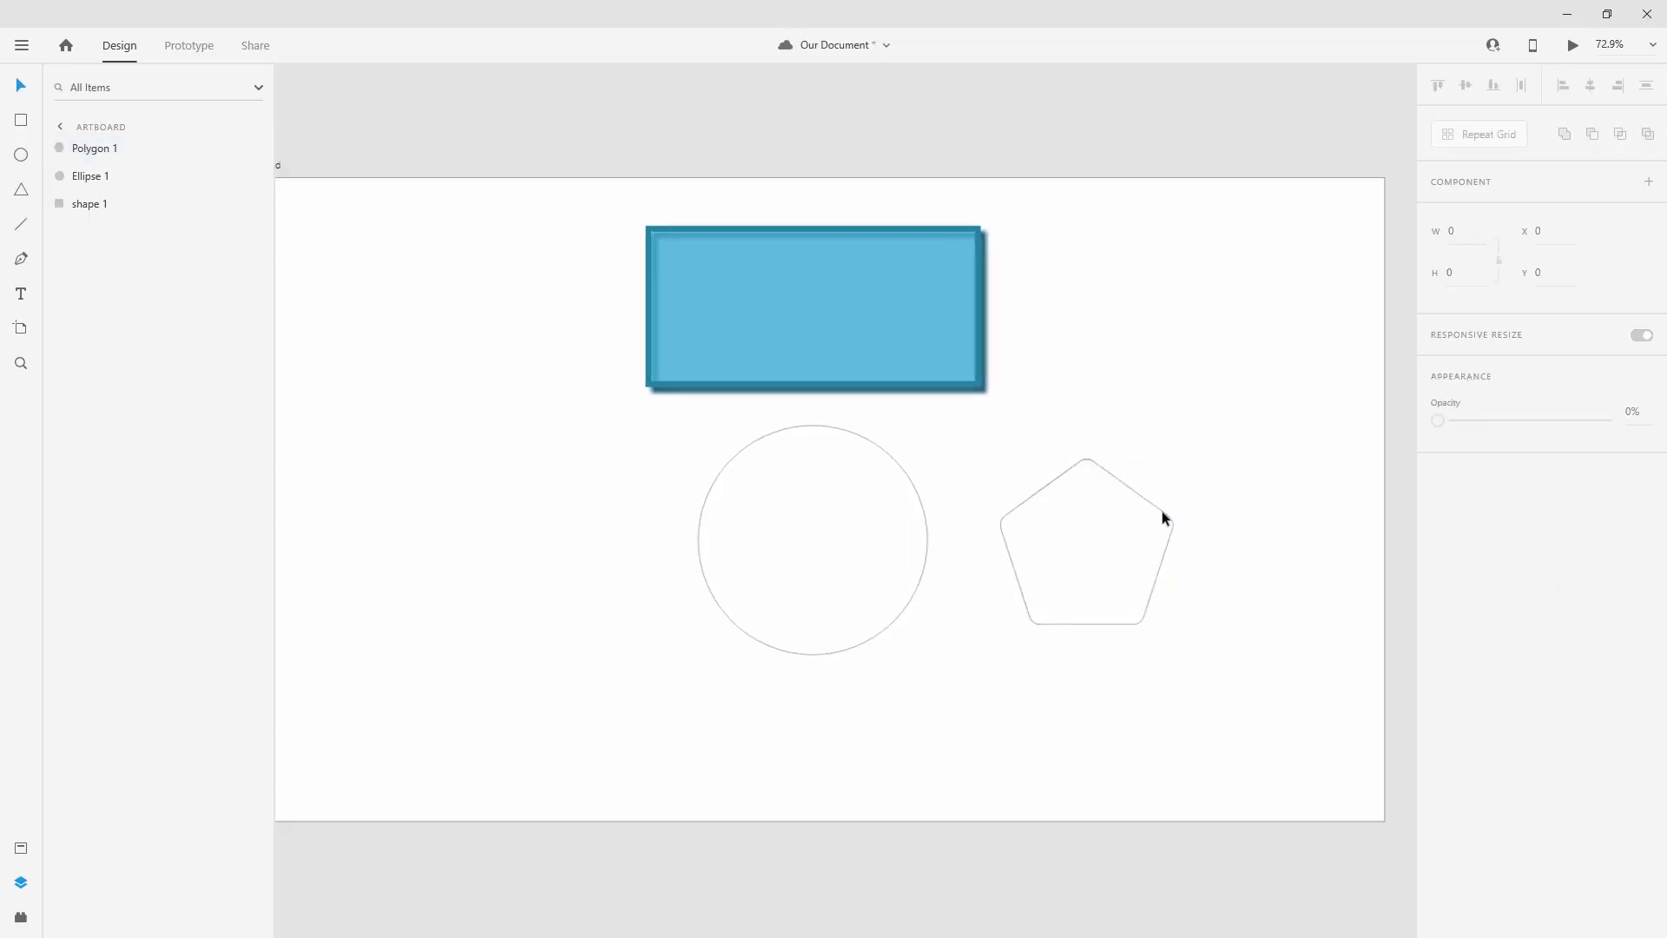
key("ctrl+0")
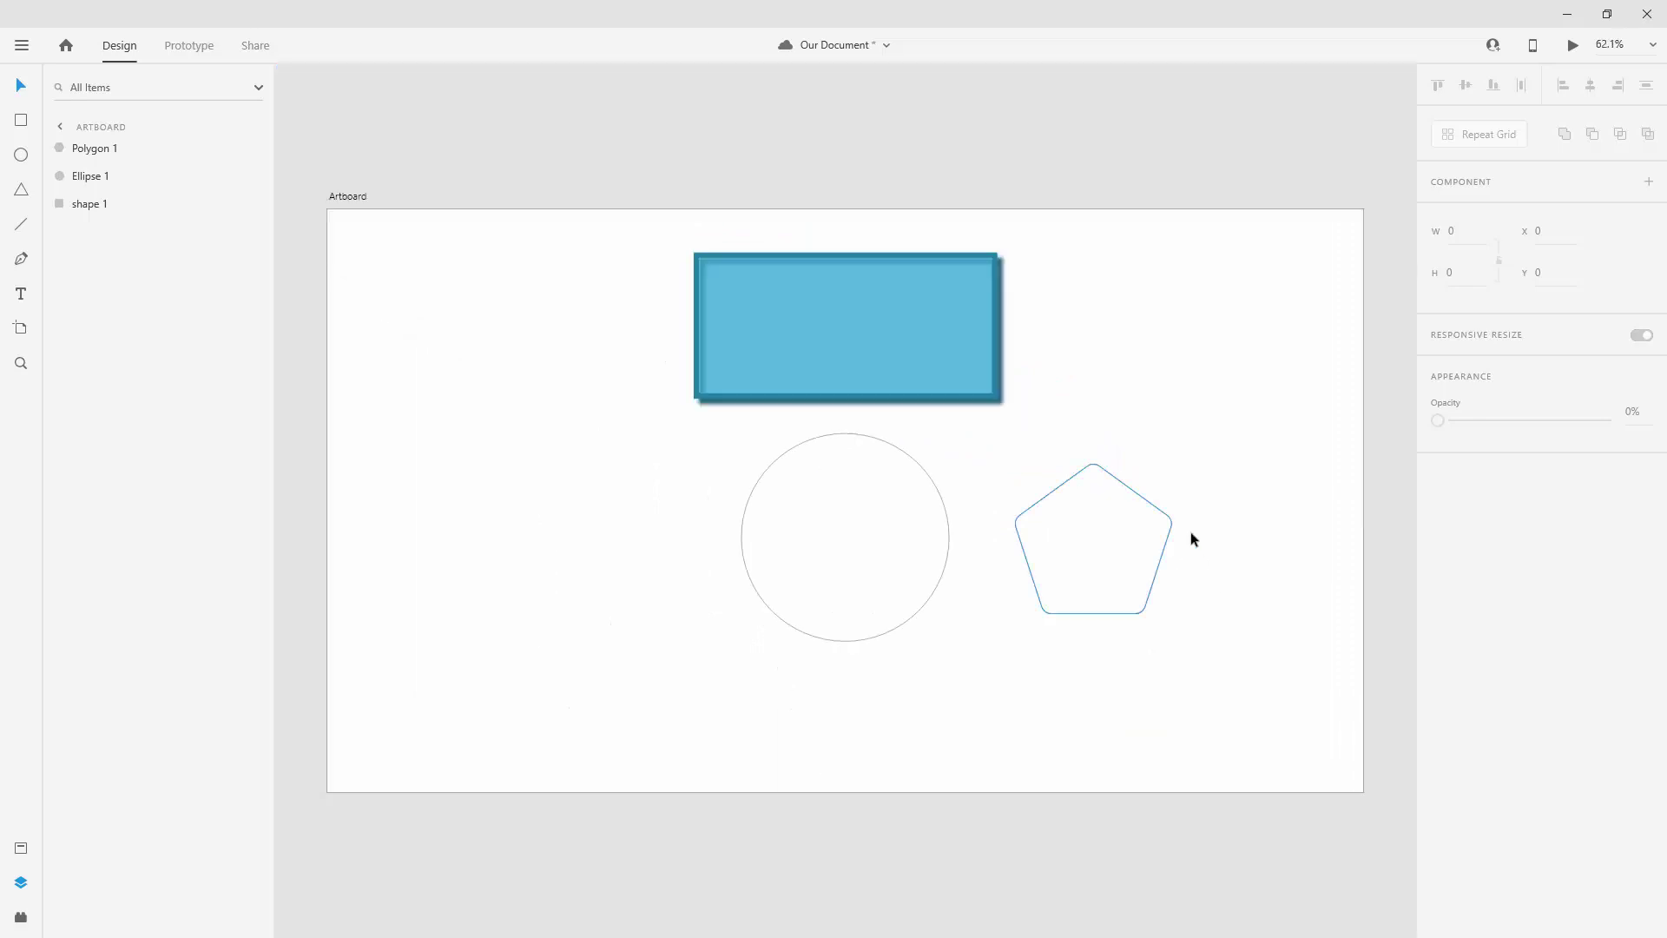